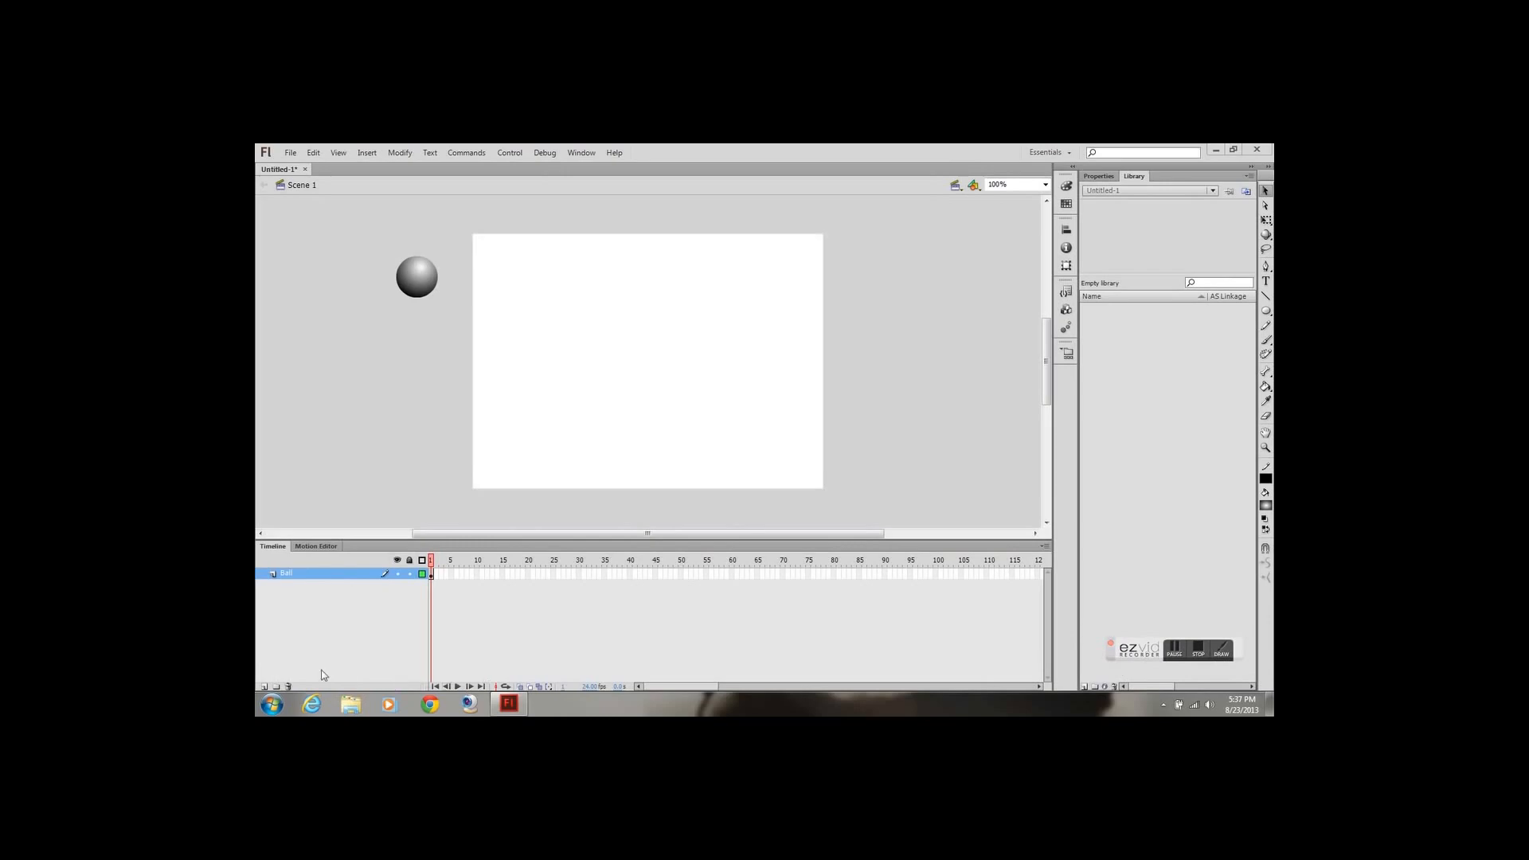
# Add a new layer named Ground and place it below the Ball layer
pyautogui.click(265, 686)
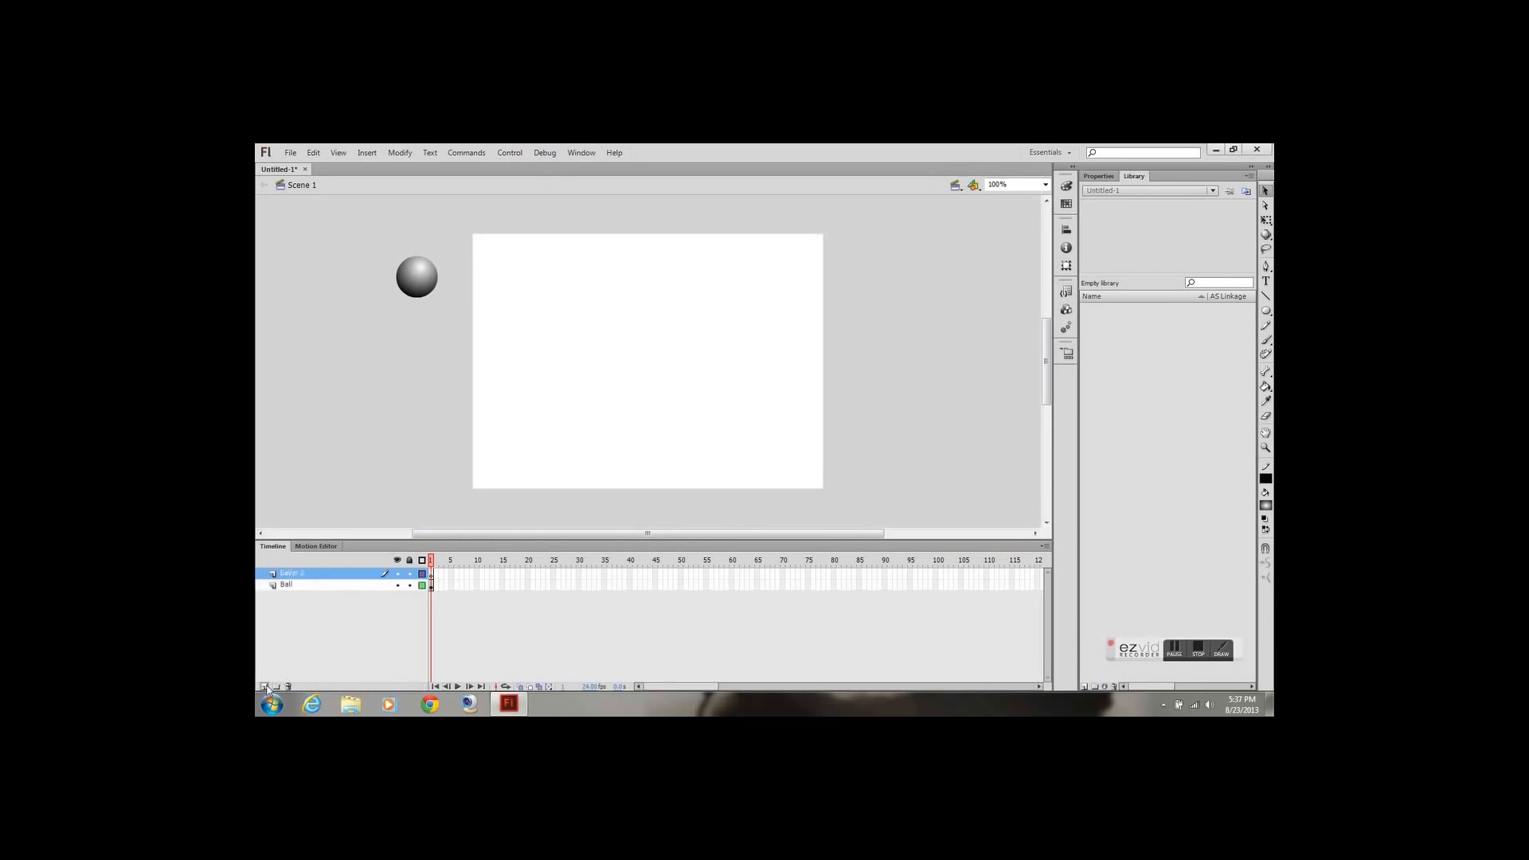
pyautogui.doubleClick(291, 574)
pyautogui.write('Grou')
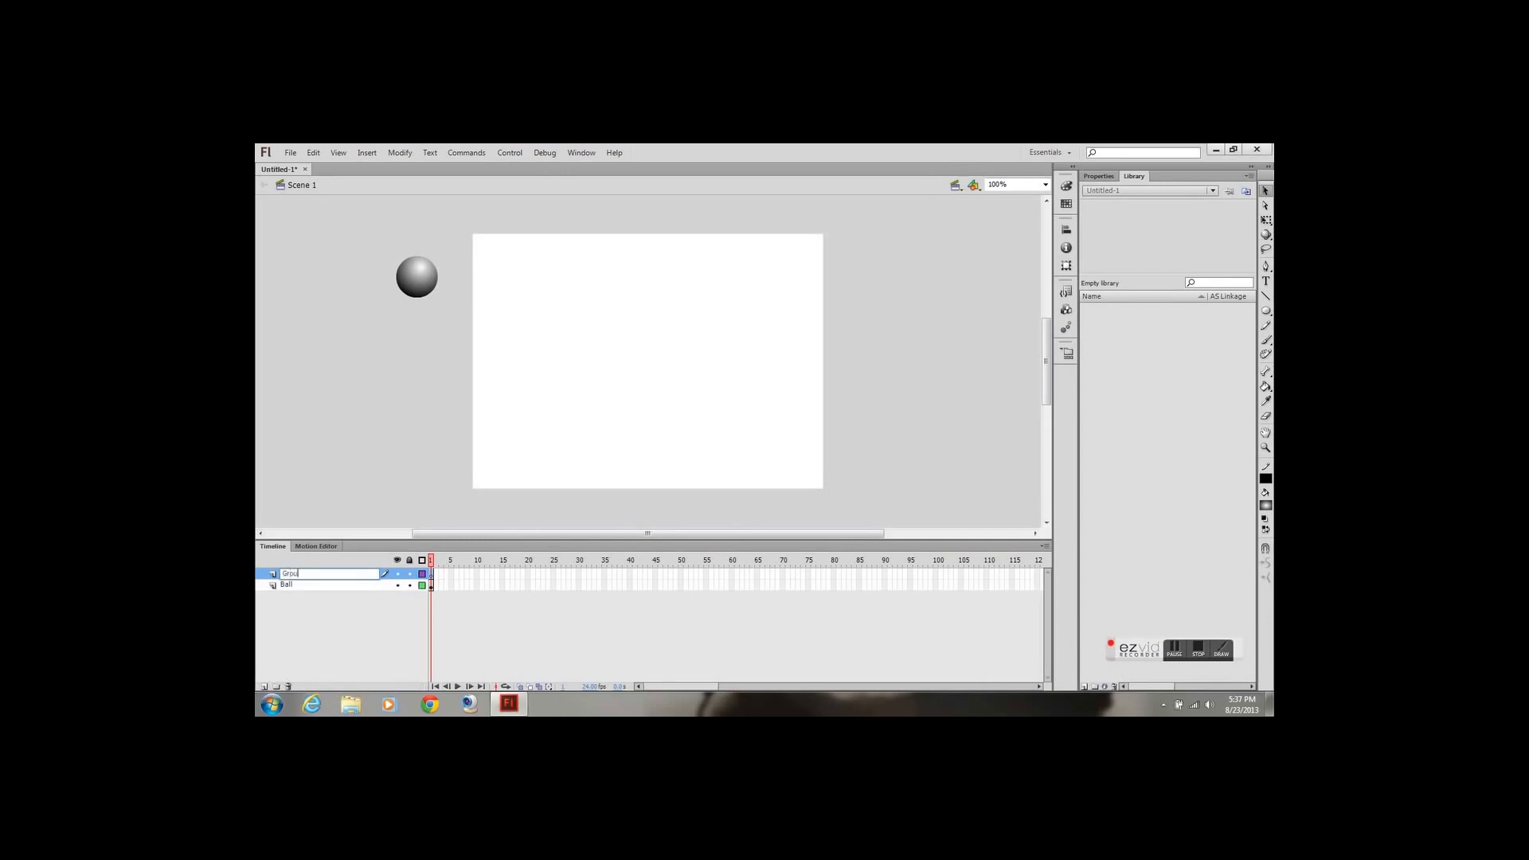
pyautogui.write('nd')
pyautogui.press('Return')
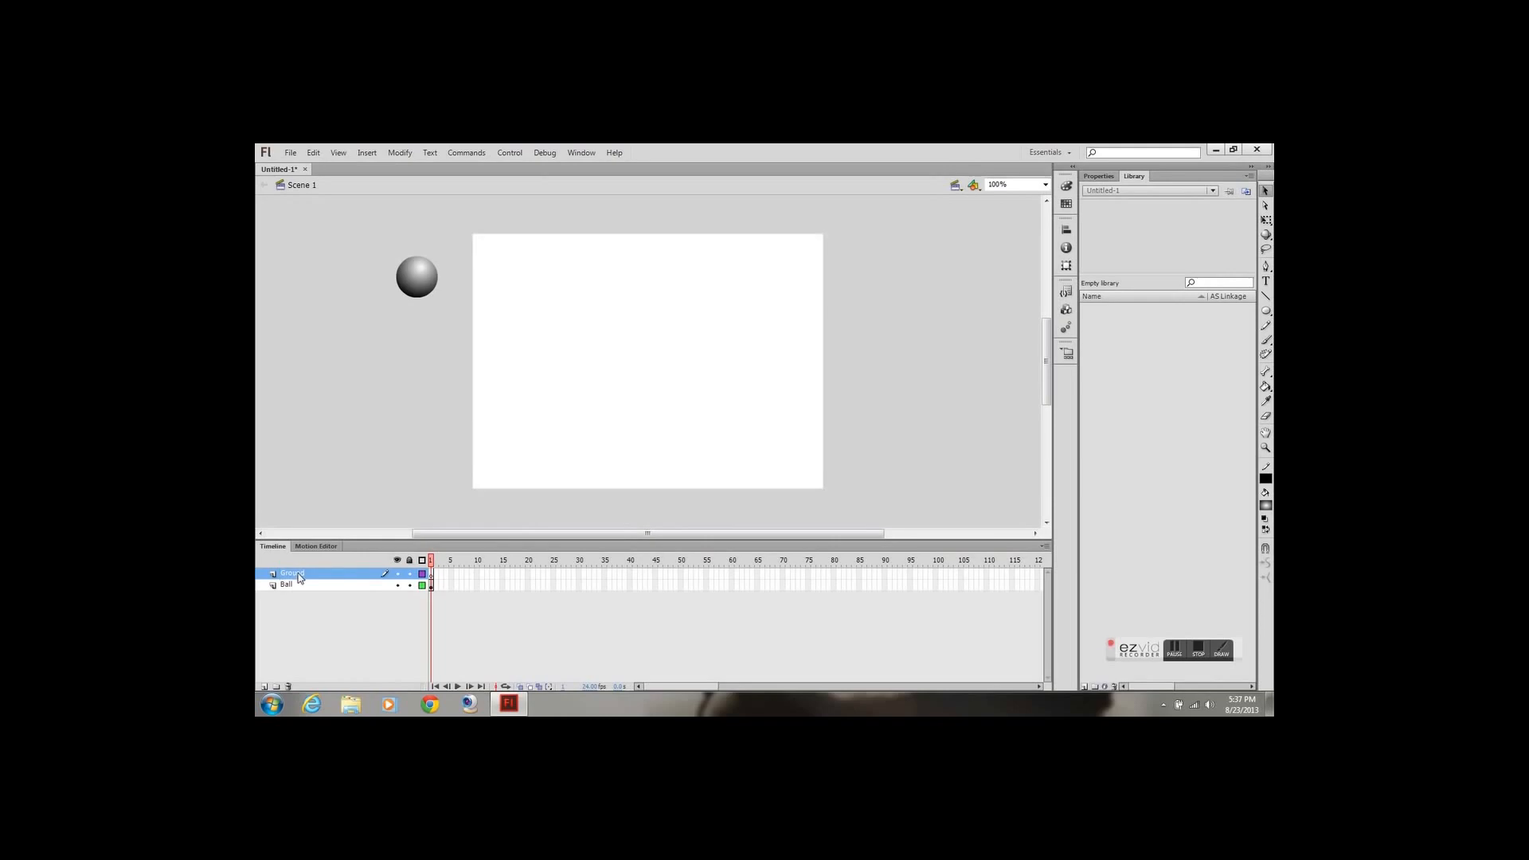
pyautogui.moveTo(300, 578); pyautogui.dragTo(302, 594)
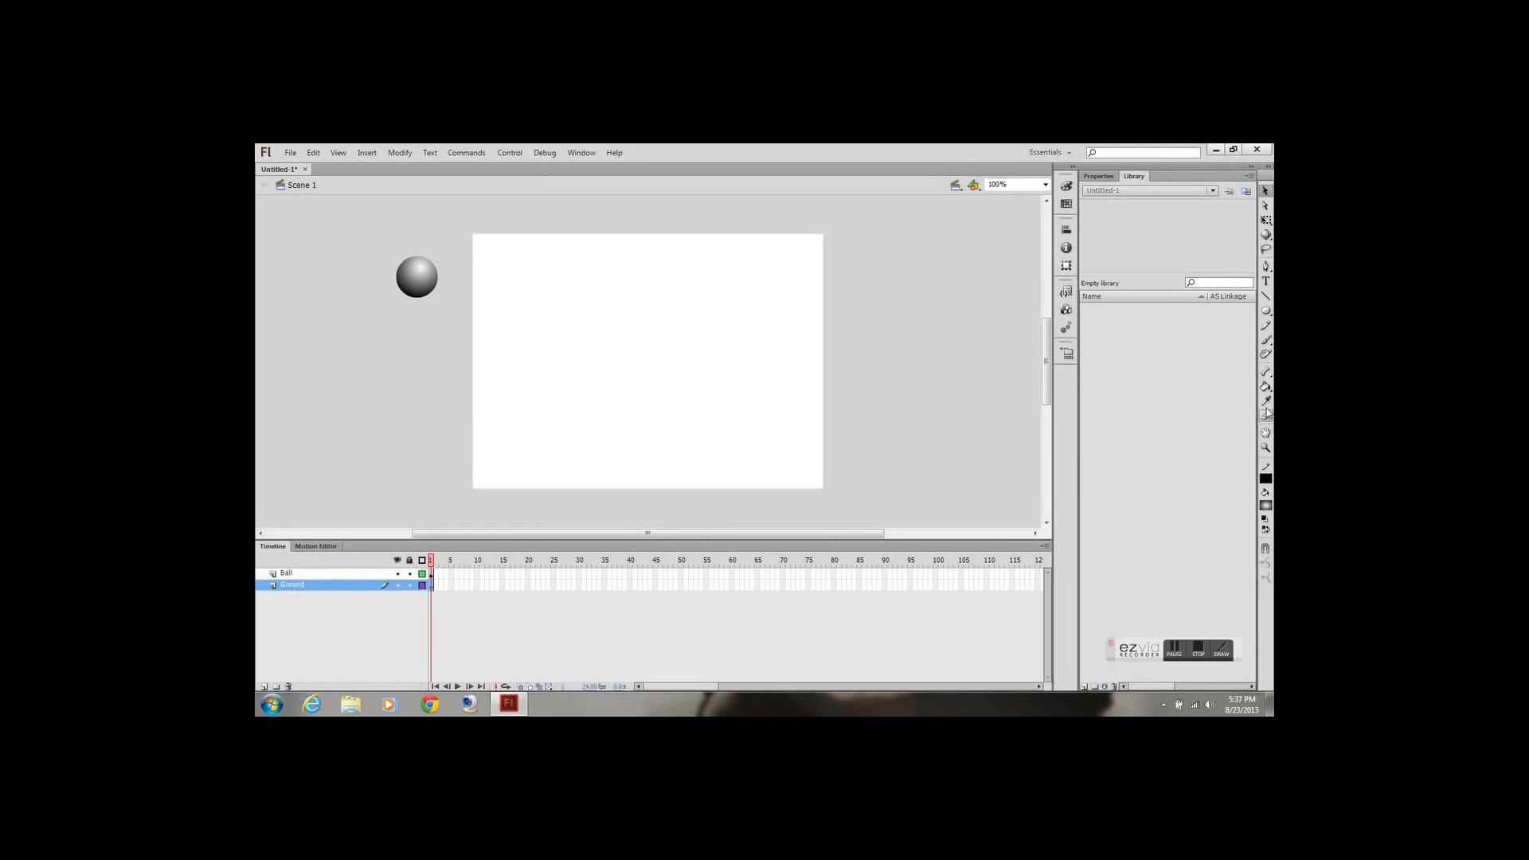
# Draw a horizontal ground line on the Ground layer near the stage's lower edge, extending slightly past both sides
pyautogui.click(1267, 297)
pyautogui.moveTo(446, 463); pyautogui.dragTo(851, 463)
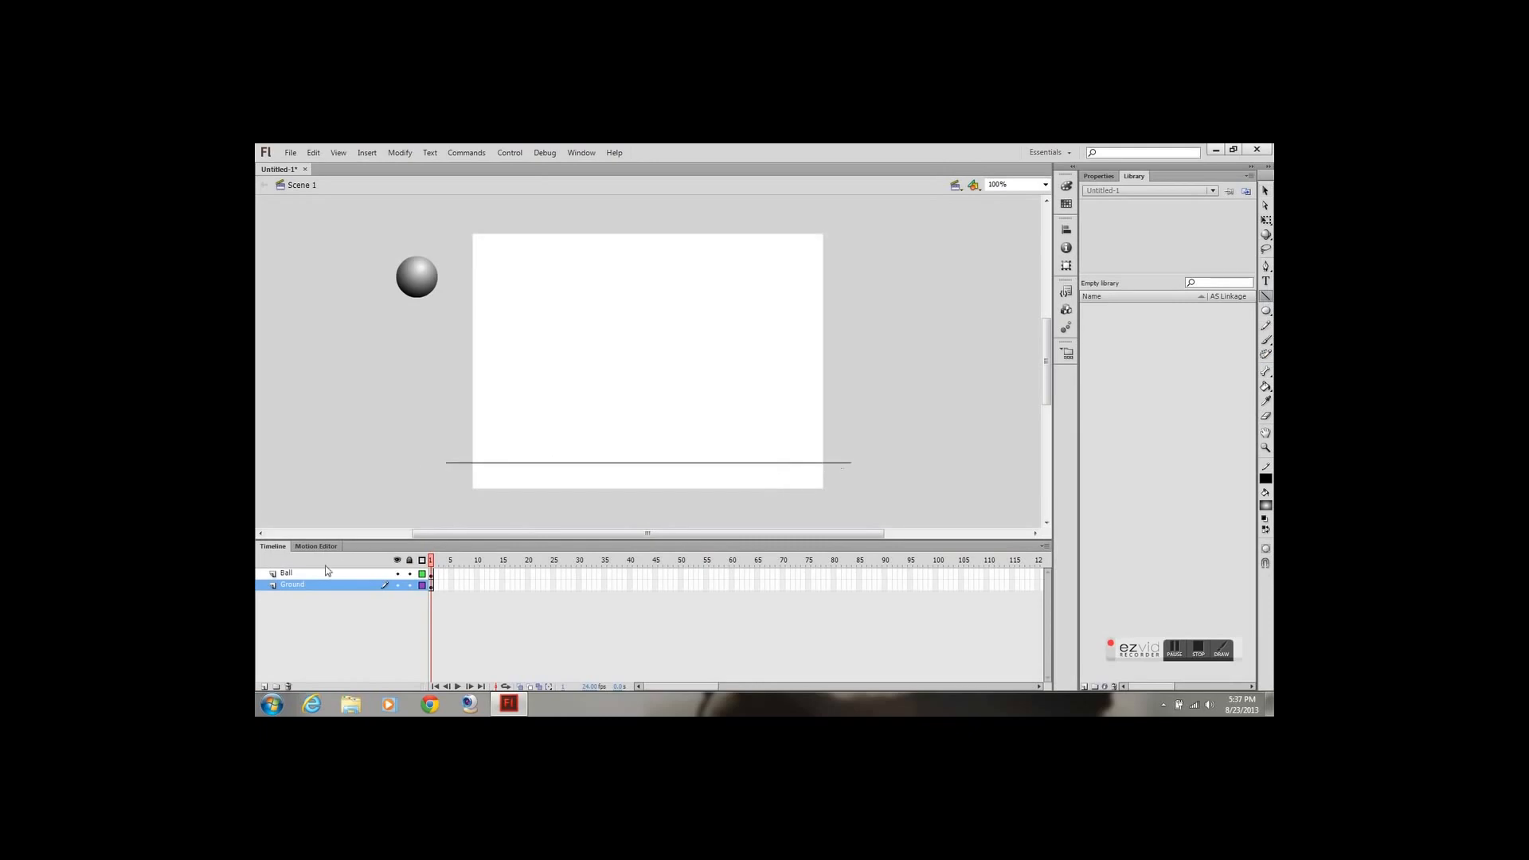
# Extend both the Ball and Ground layers with frames up to frame 80
pyautogui.click(290, 573)
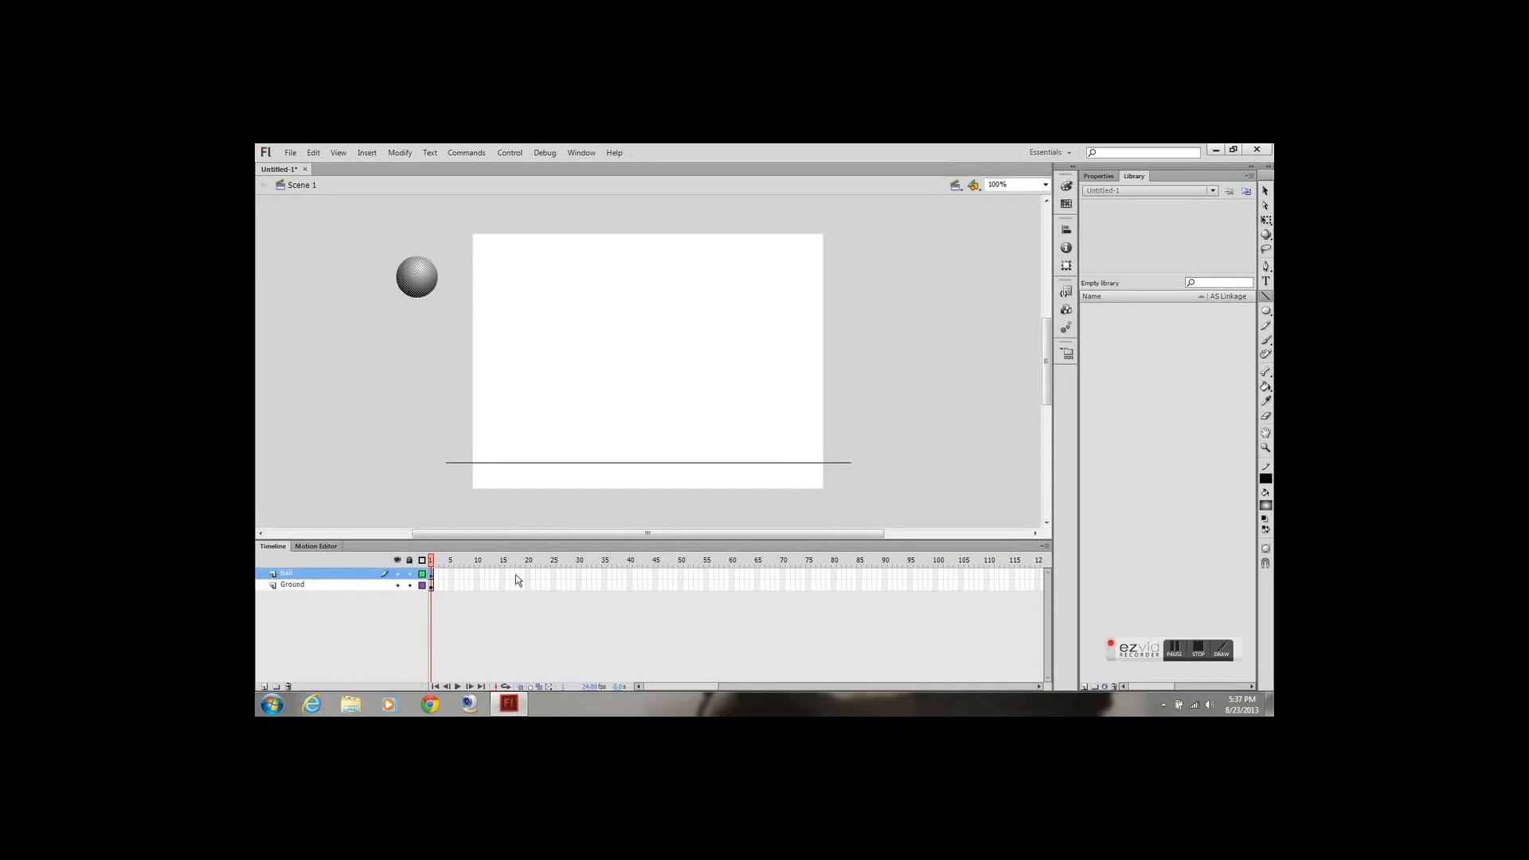
pyautogui.rightClick(835, 586)
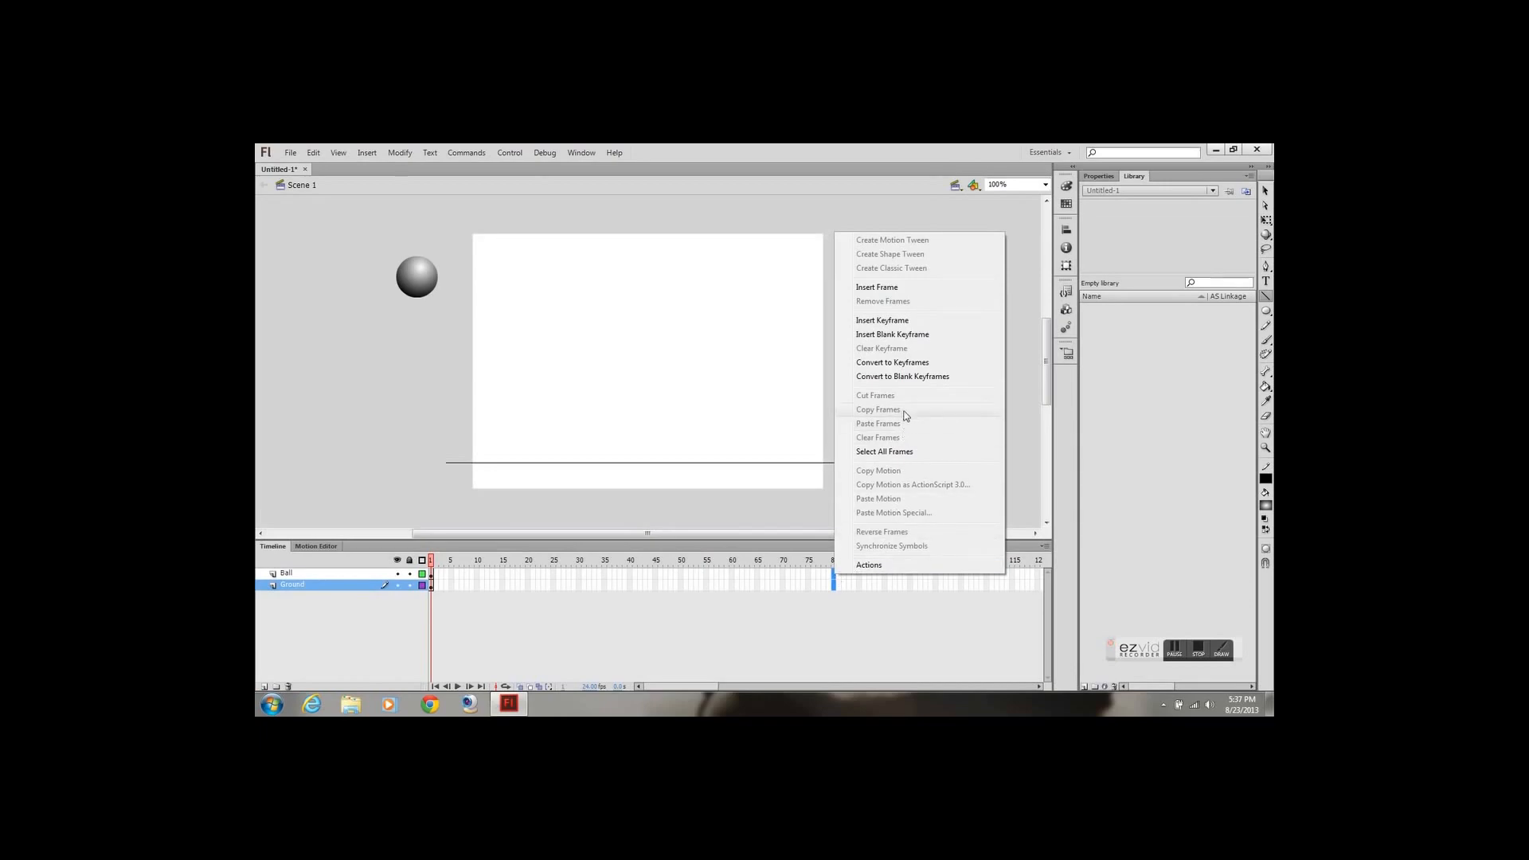
pyautogui.click(877, 288)
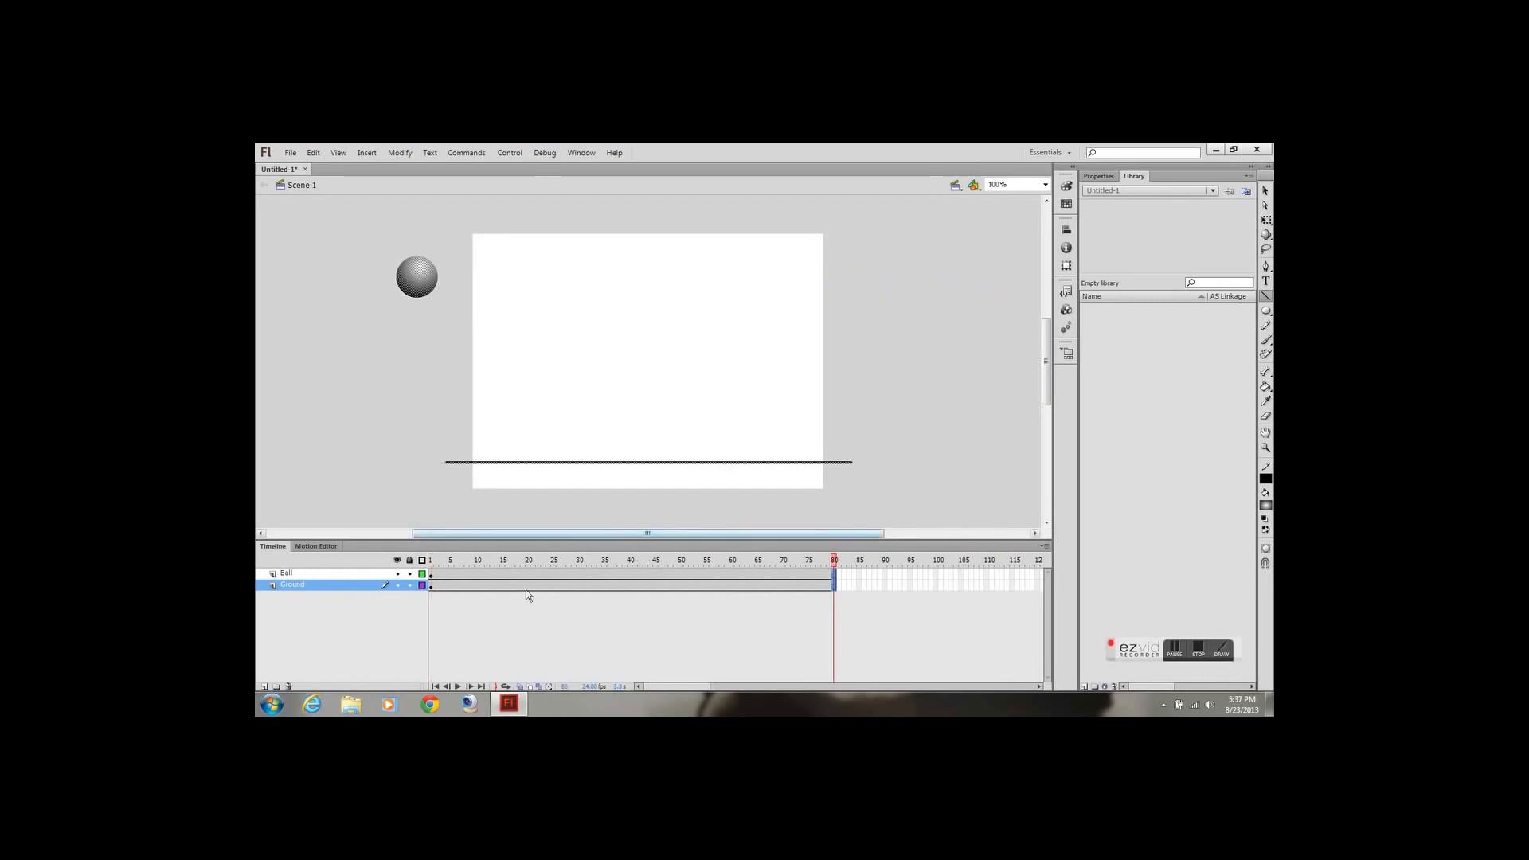
# Lock the Ground layer
pyautogui.click(545, 572)
pyautogui.press('F6')
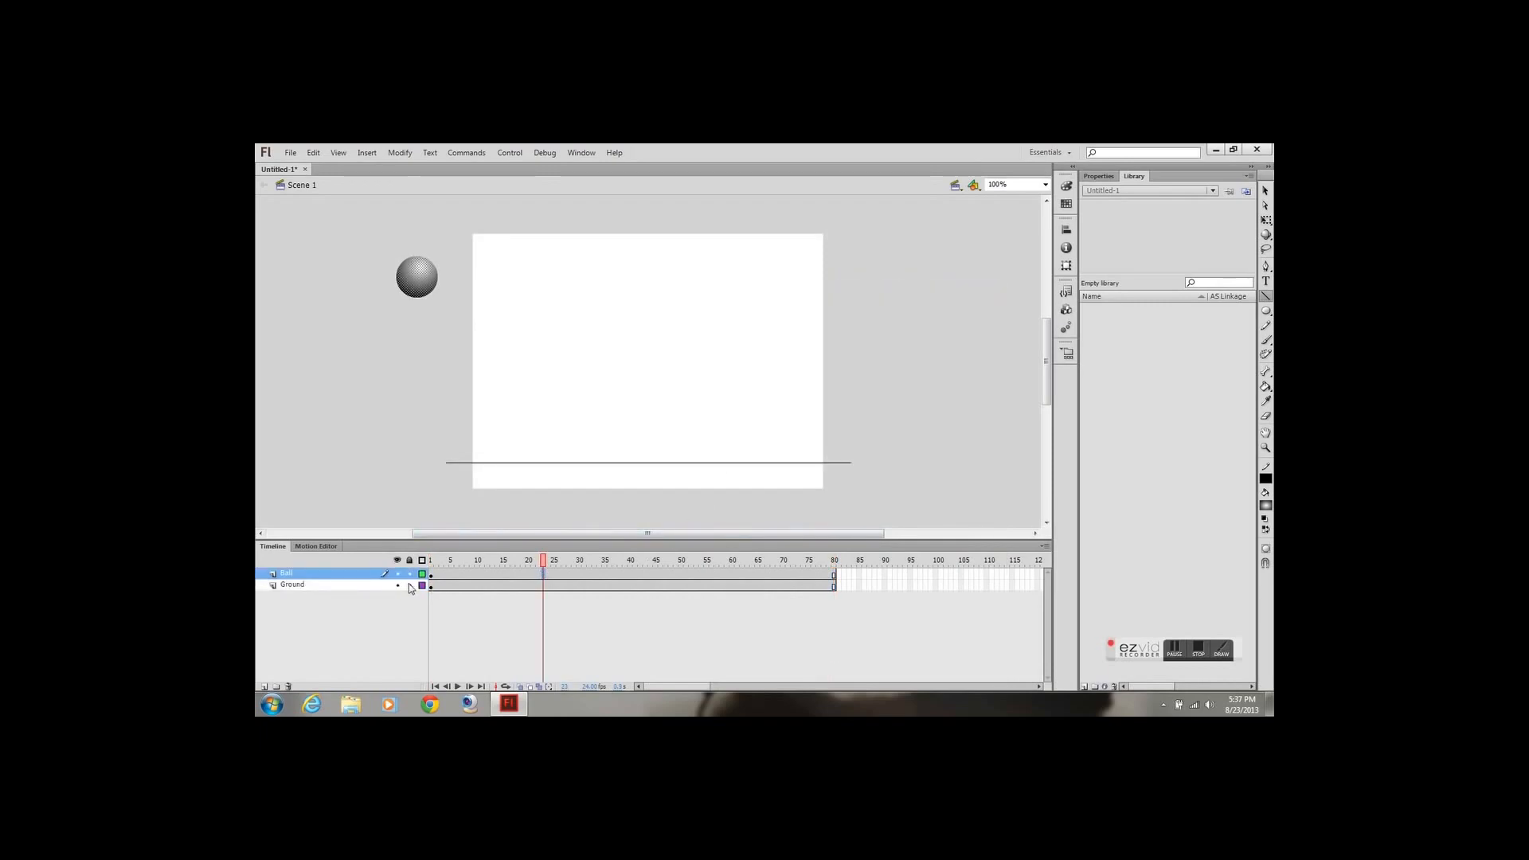
pyautogui.click(398, 585)
pyautogui.click(398, 585)
# Create a motion tween on the Ball layer, converting the ball to a symbol
pyautogui.click(484, 573)
pyautogui.rightClick(484, 573)
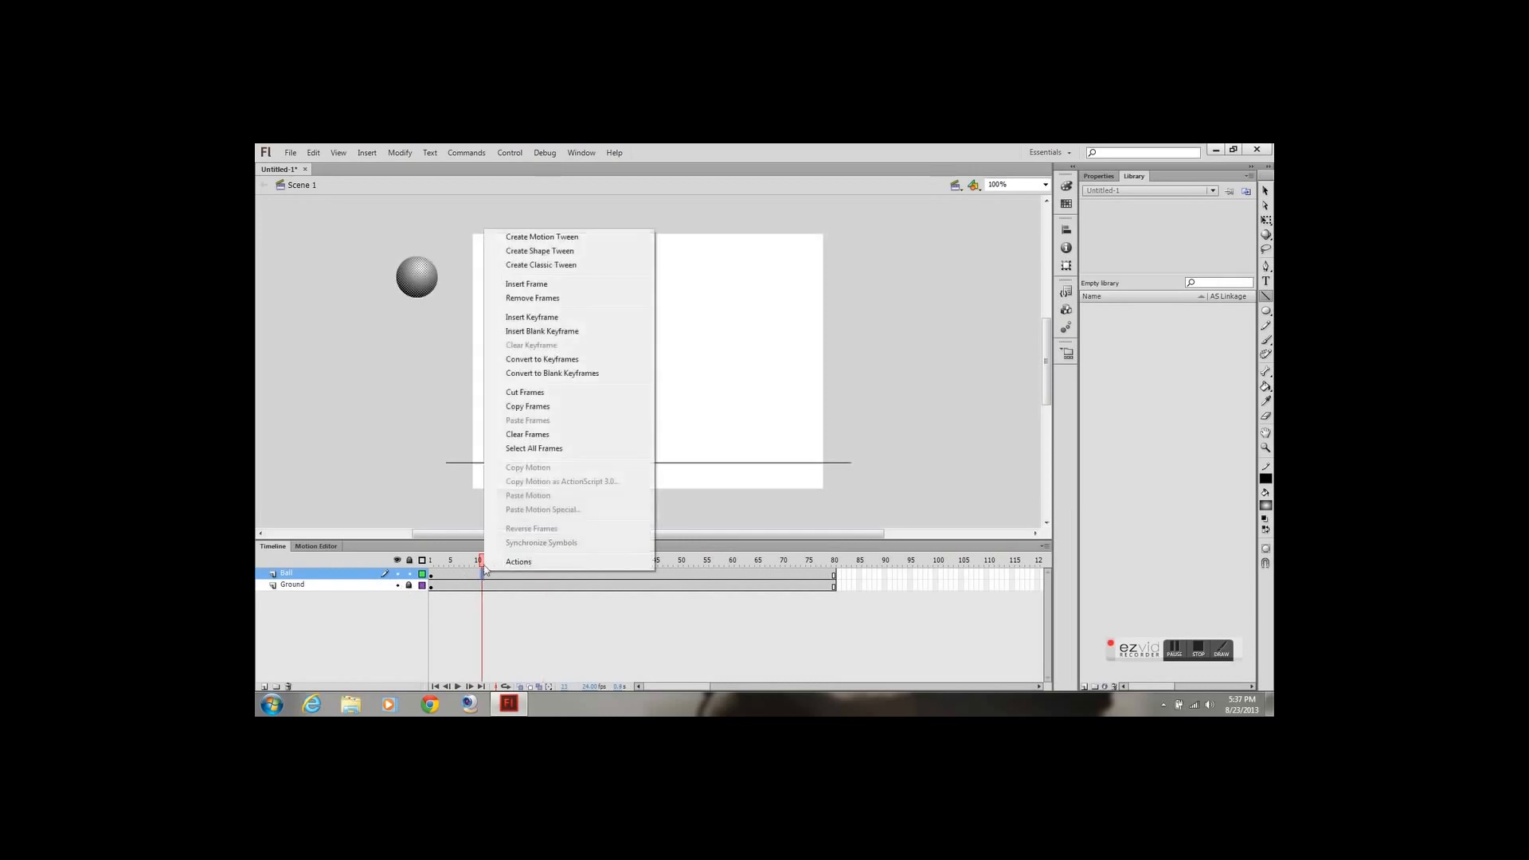
pyautogui.click(533, 236)
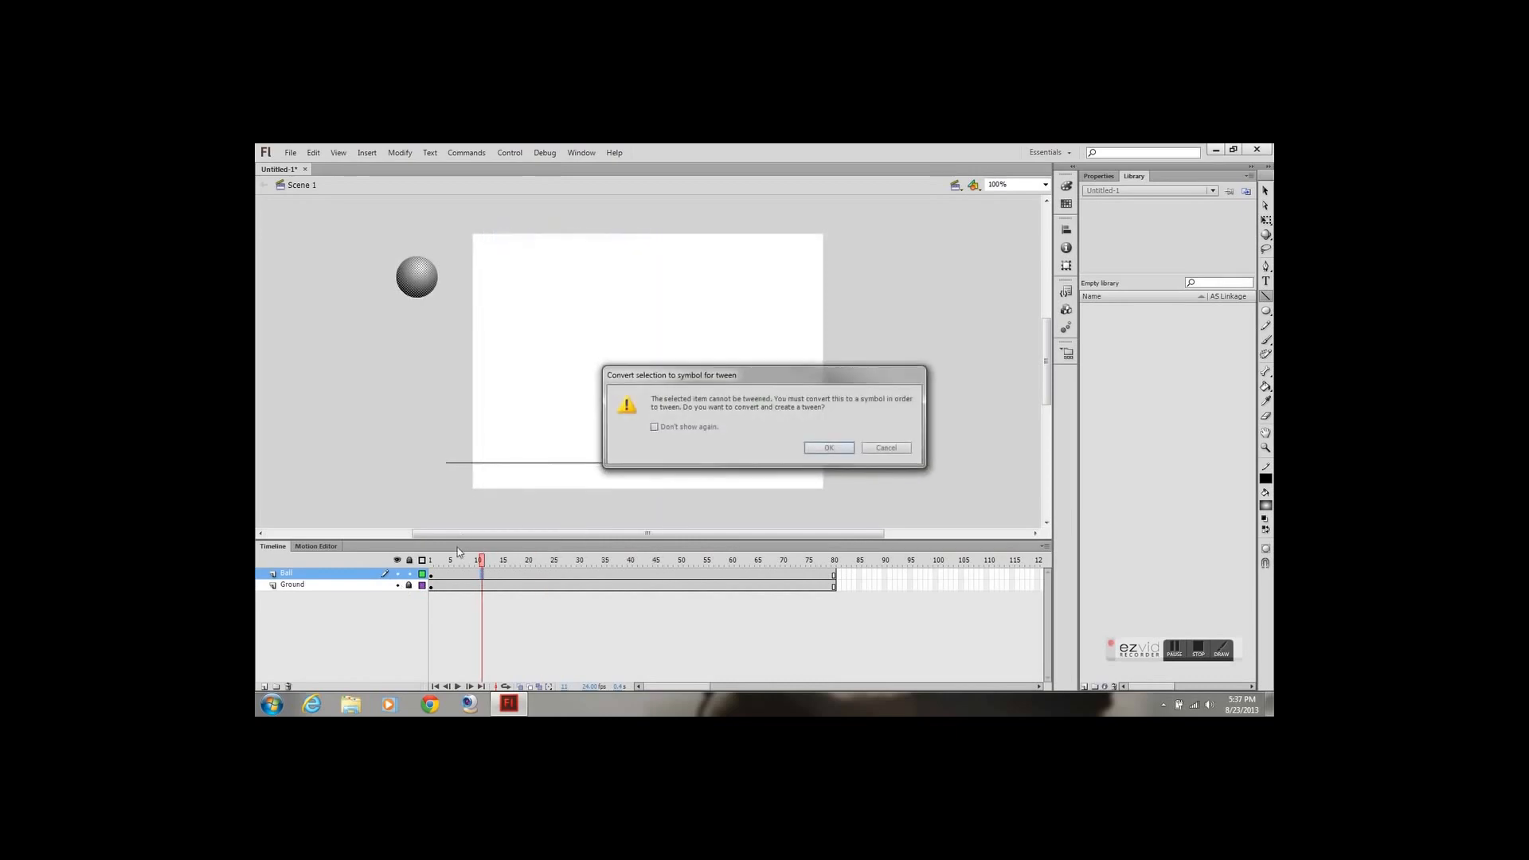
pyautogui.click(825, 446)
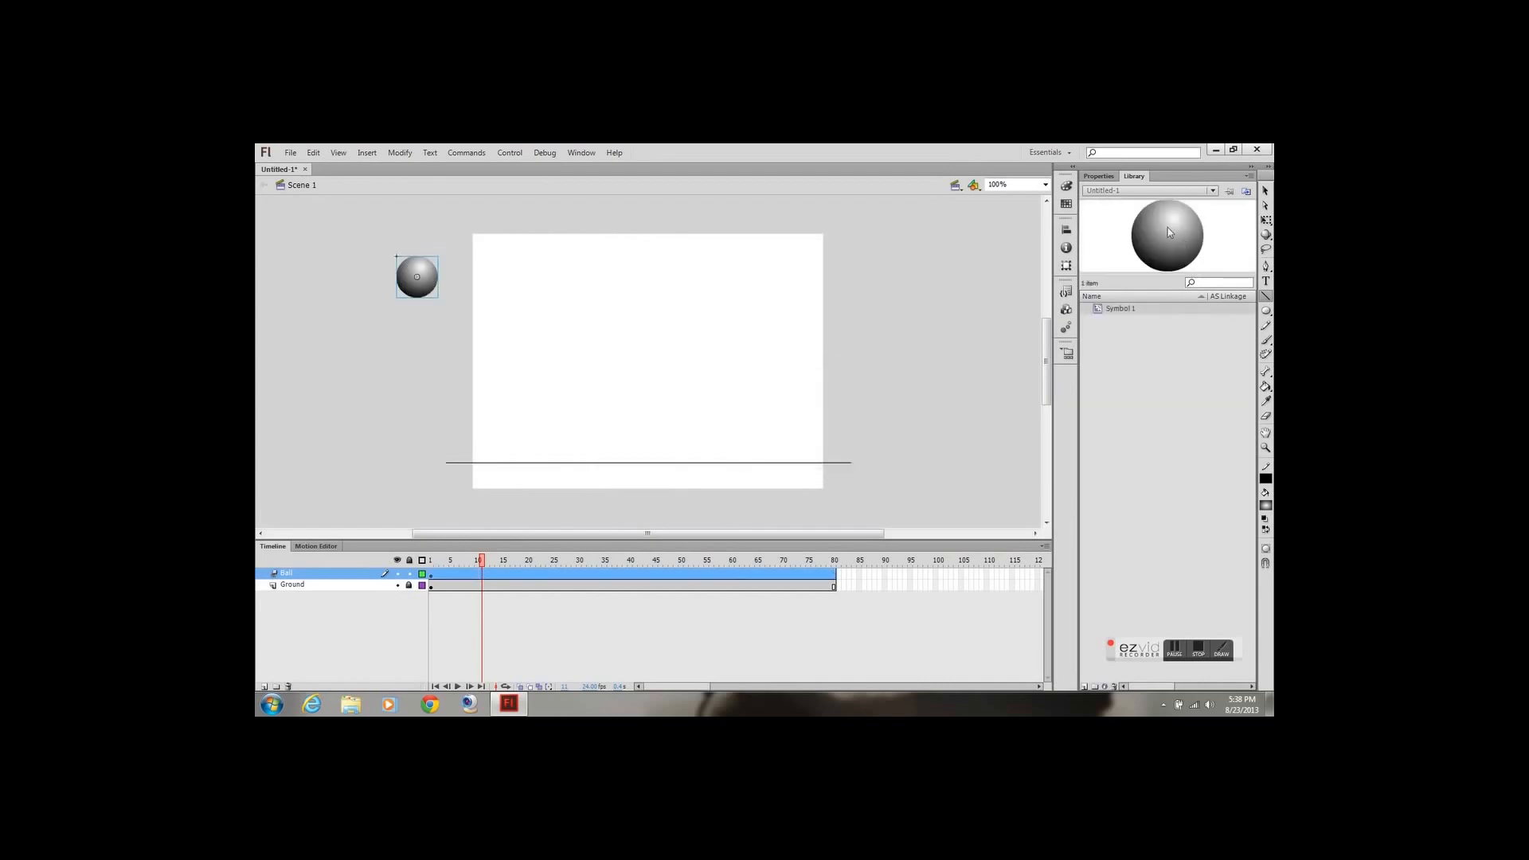
# Rename the ball's library symbol as mov_Ball
pyautogui.doubleClick(1124, 310)
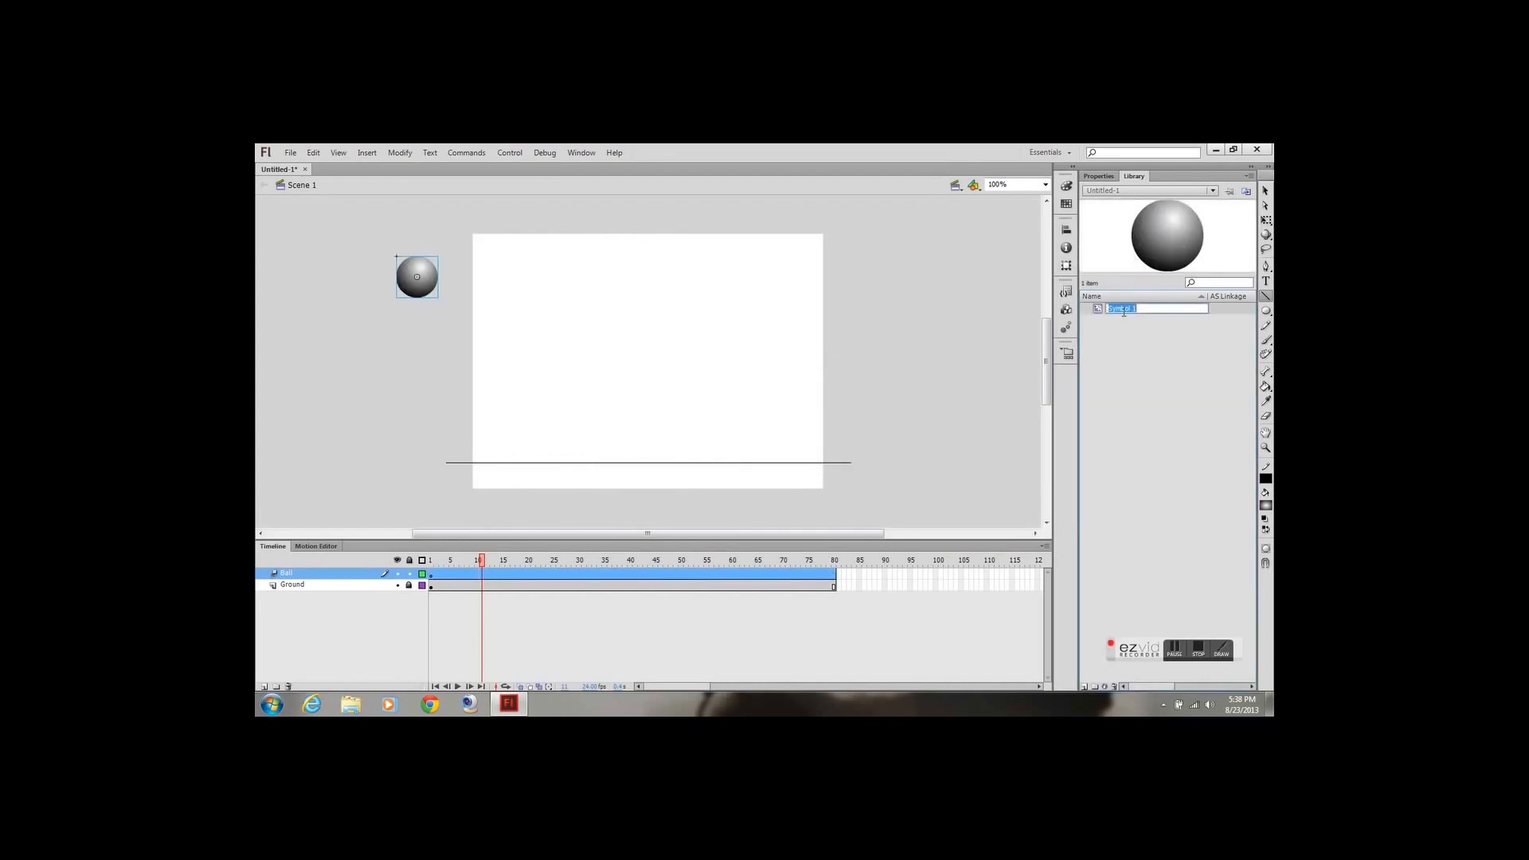
pyautogui.write('Ball')
pyautogui.press('Return')
pyautogui.doubleClick(1123, 310)
pyautogui.write('mov_Ball')
pyautogui.press('Return')
# At frame 10, move the ball down onto the ground line just inside the stage's left edge
pyautogui.click(1097, 177)
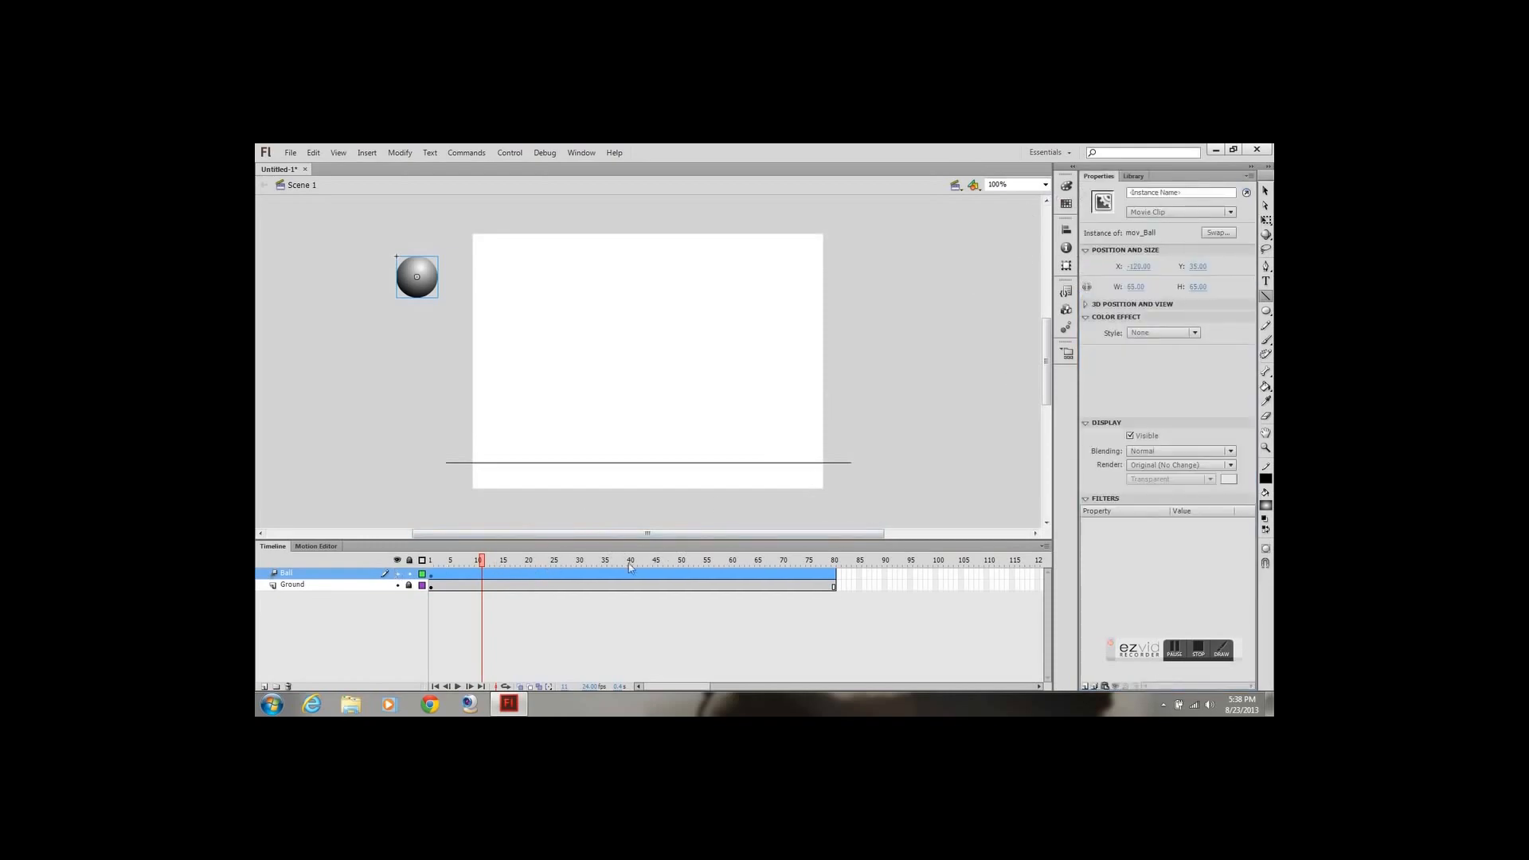
pyautogui.click(478, 562)
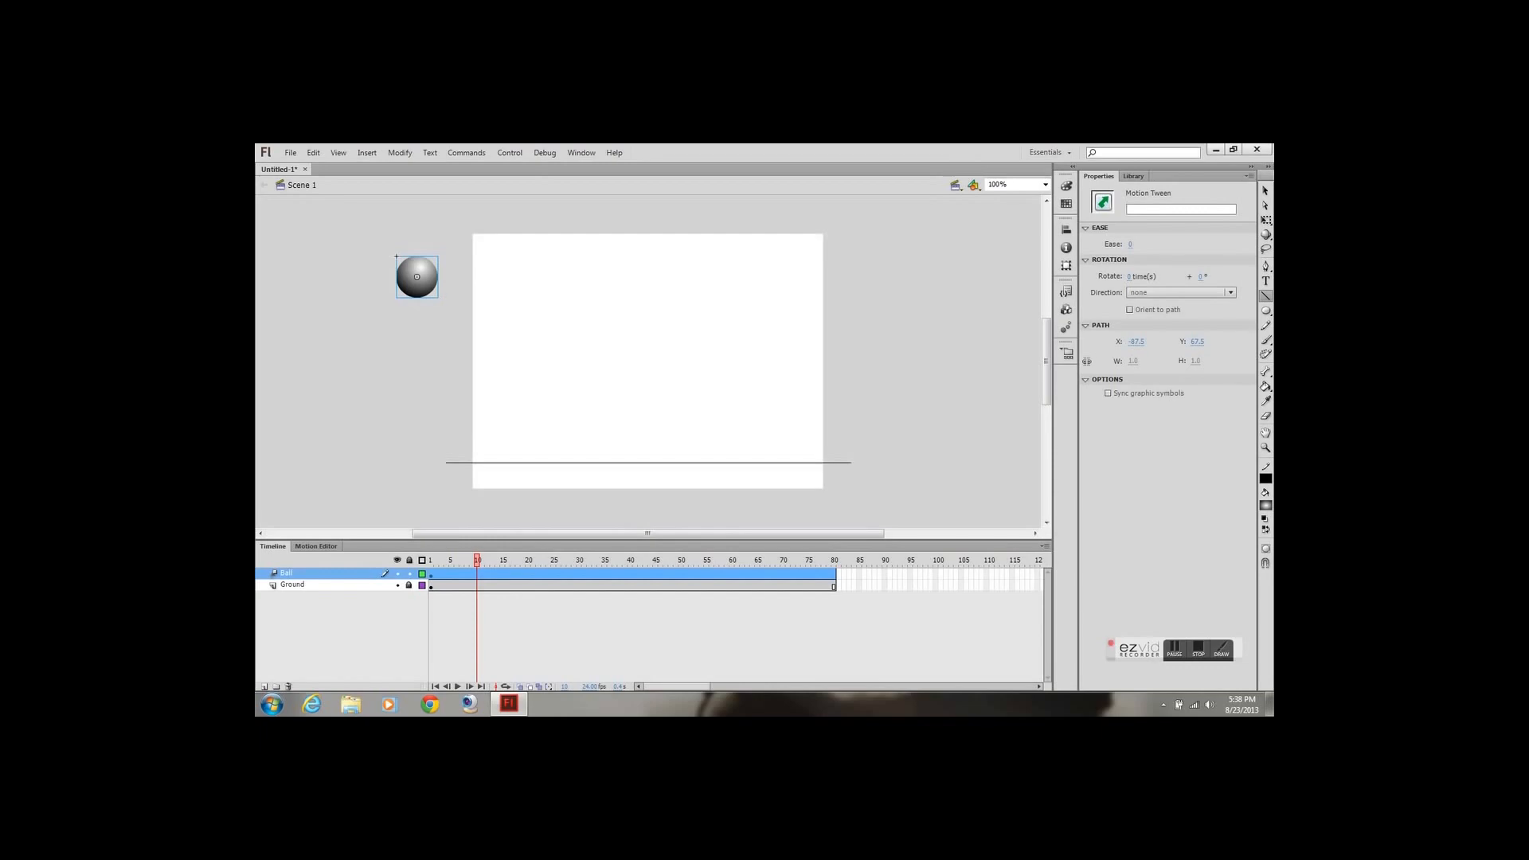
pyautogui.click(1266, 191)
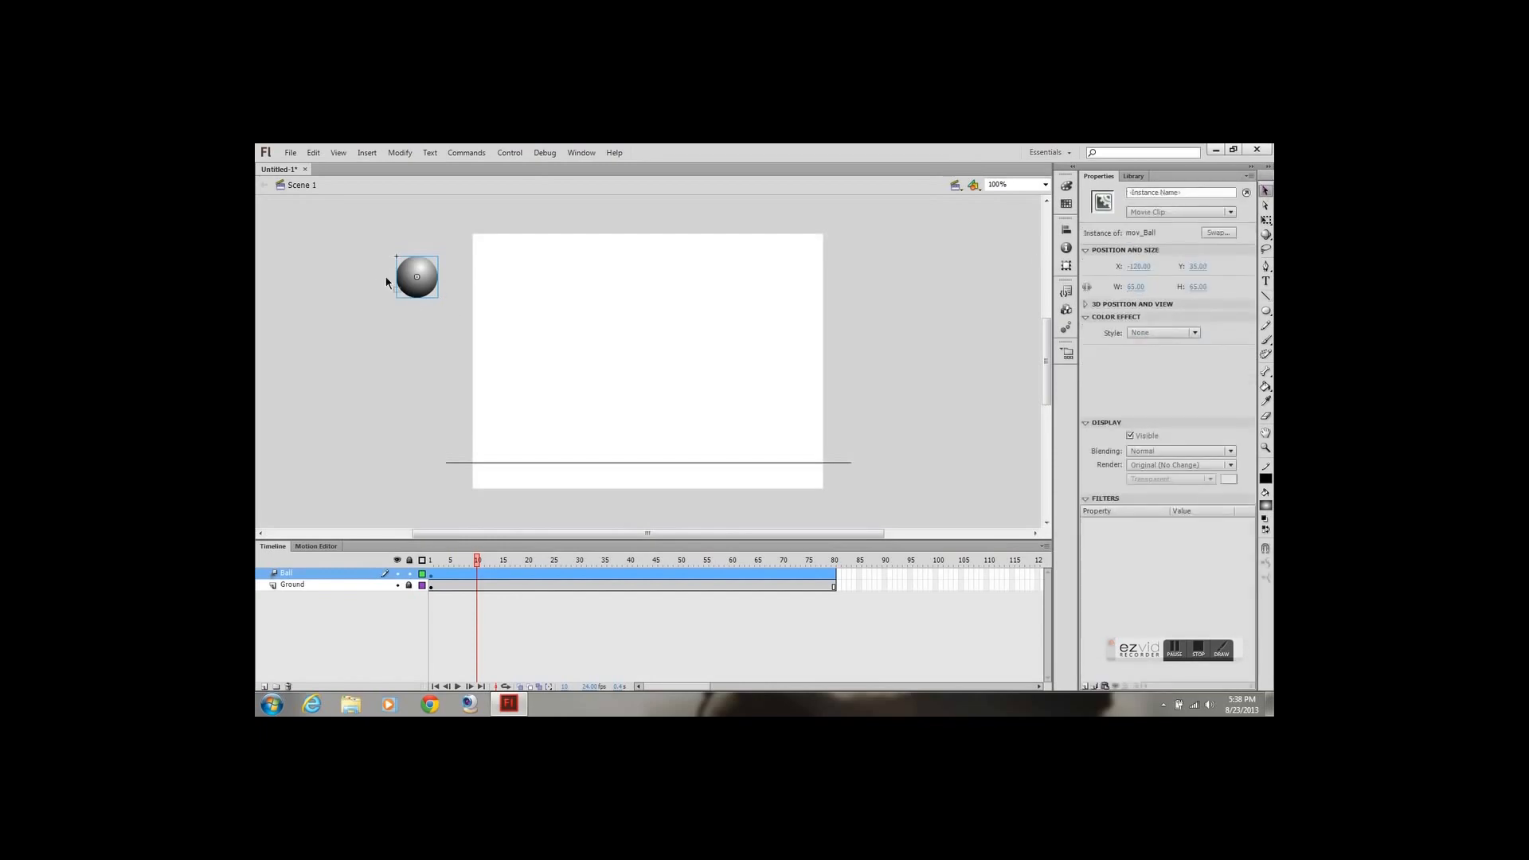
pyautogui.moveTo(423, 300); pyautogui.dragTo(503, 460)
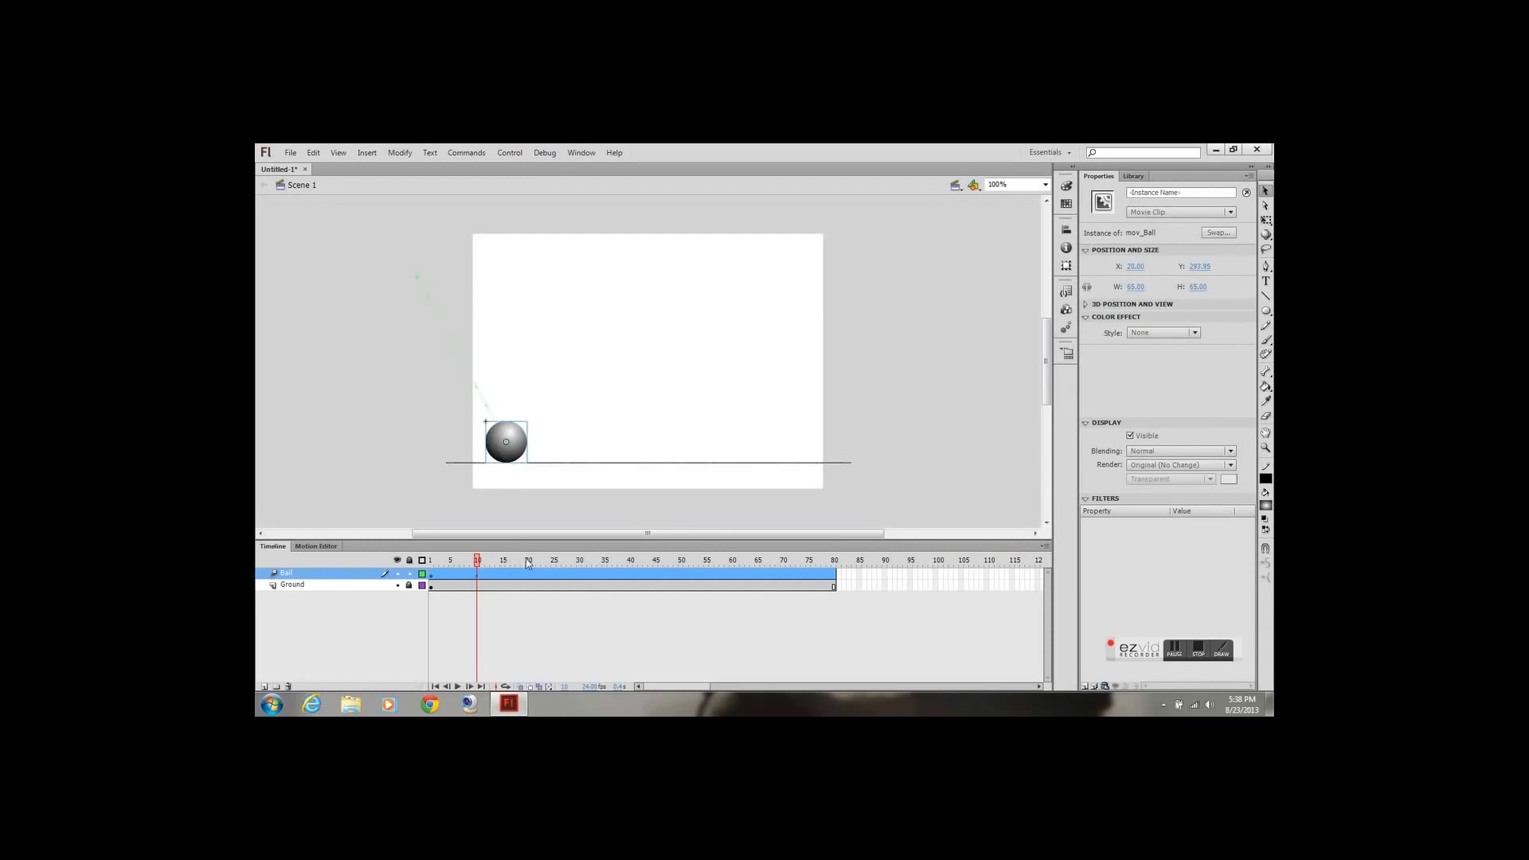
# At frame 20, raise the ball into the upper part of the stage, slightly further right, as the first bounce peak
pyautogui.click(529, 563)
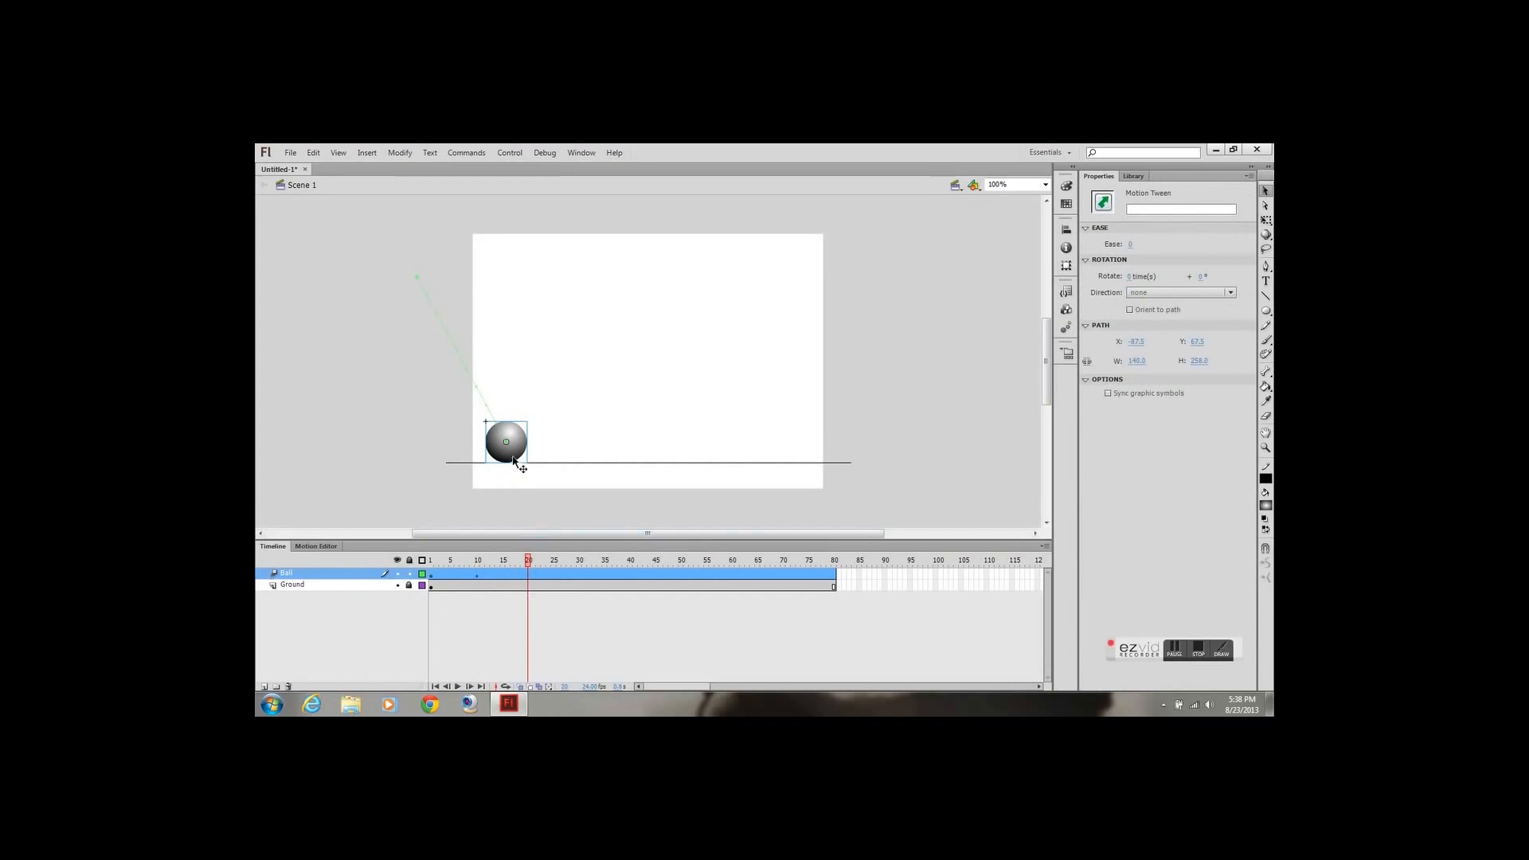
pyautogui.moveTo(522, 456); pyautogui.dragTo(552, 312)
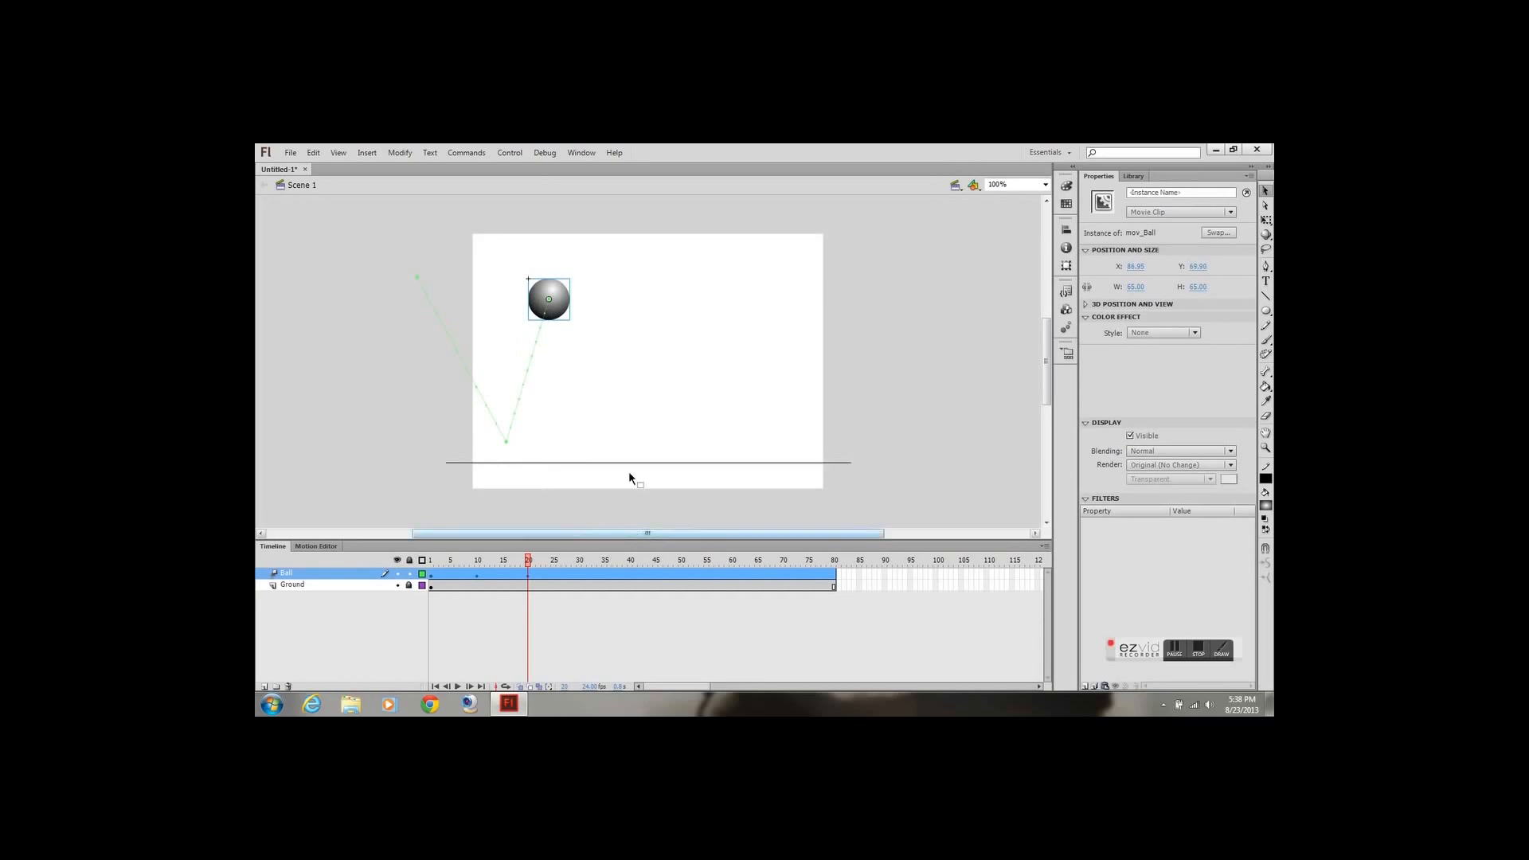
pyautogui.moveTo(558, 303); pyautogui.dragTo(579, 309)
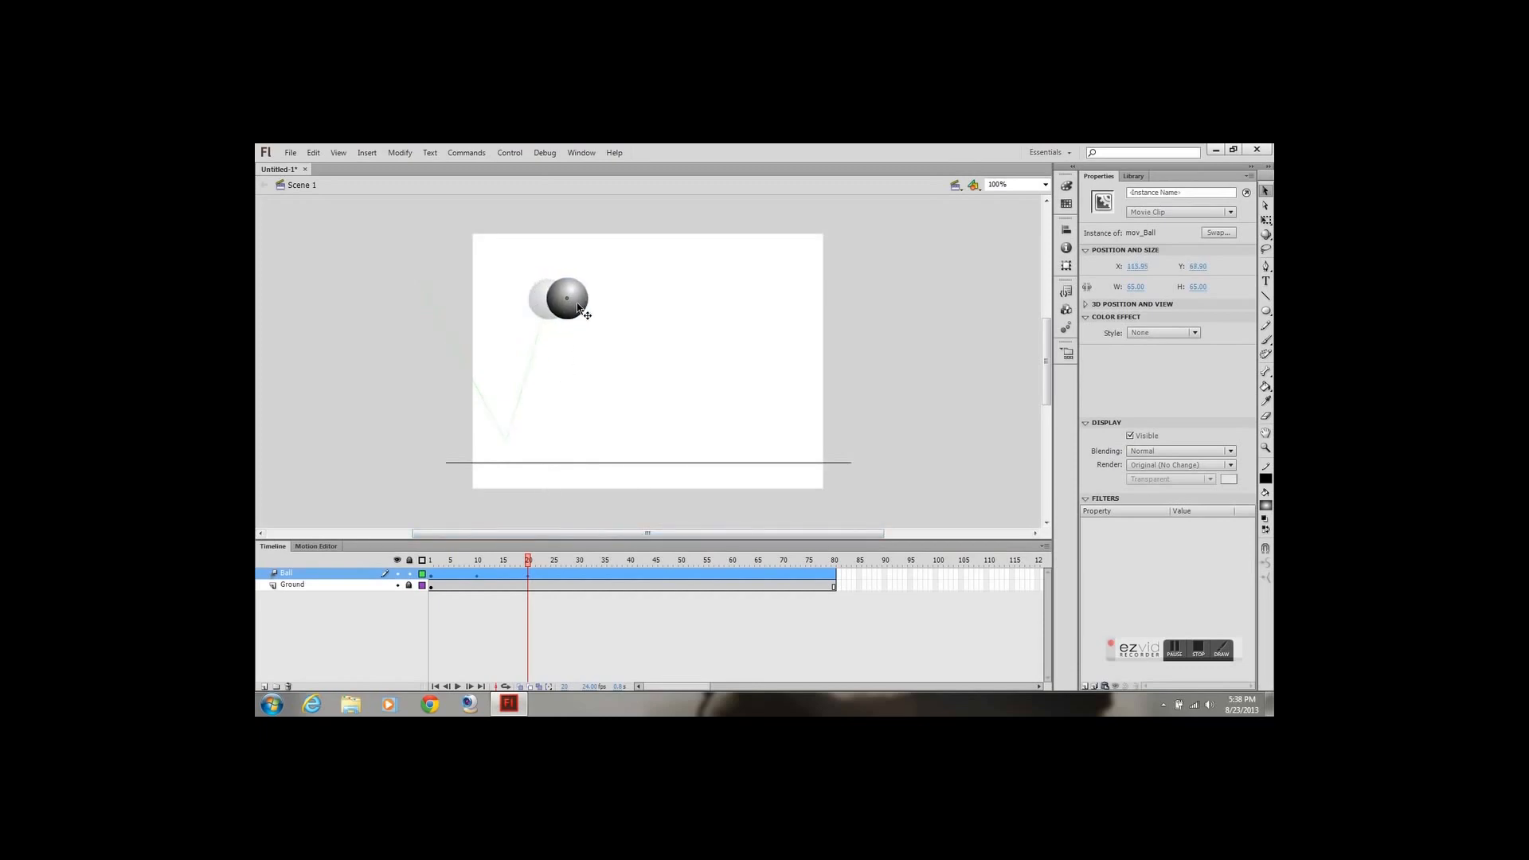
# Place the ball on the ground line at frame 30 and raise it to a lower second peak at frame 40
pyautogui.click(580, 564)
pyautogui.moveTo(581, 318); pyautogui.dragTo(641, 462)
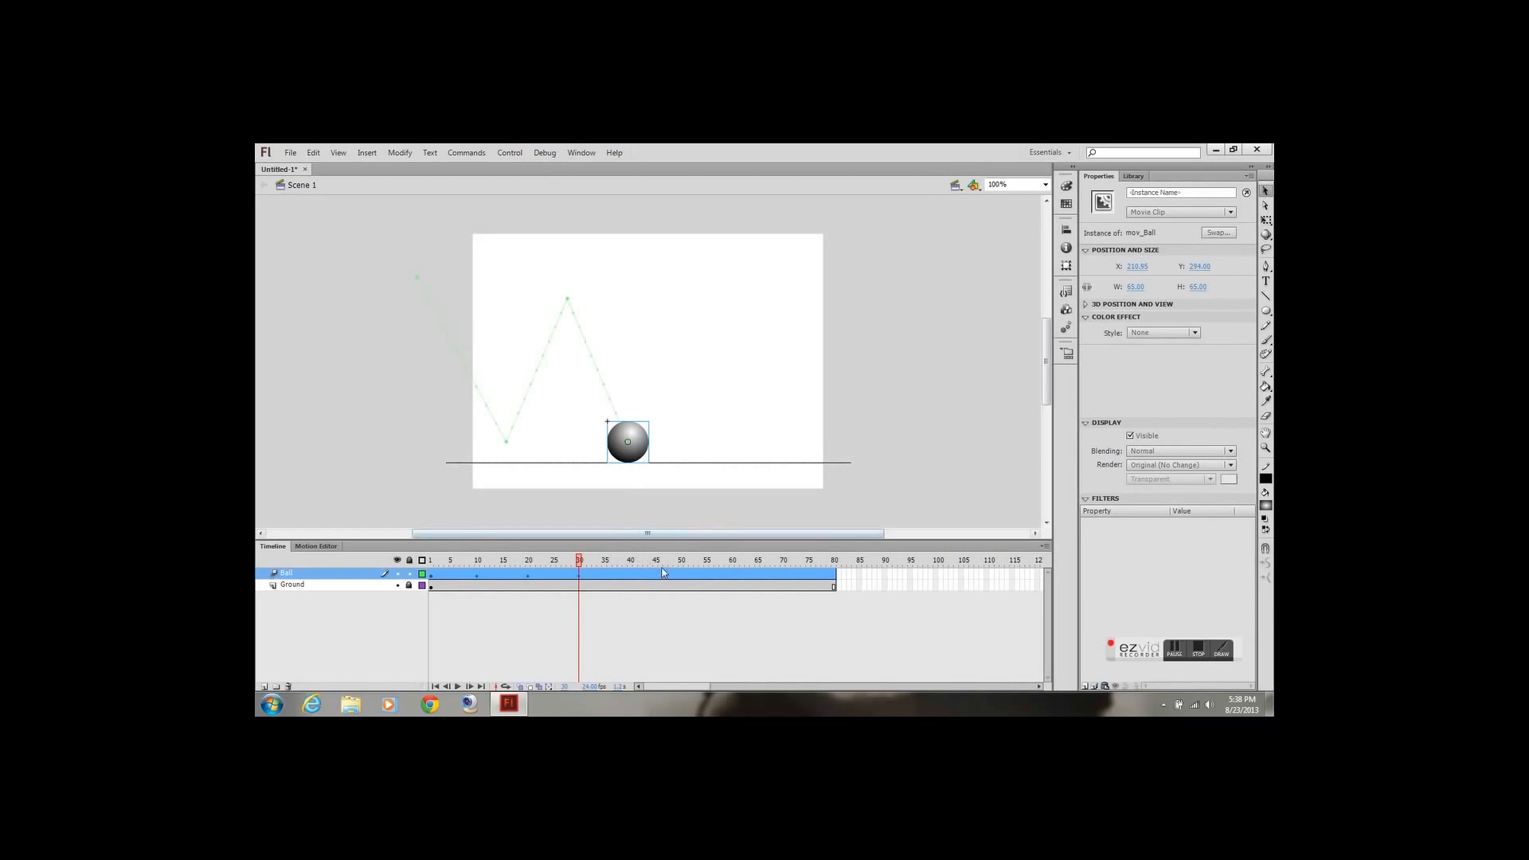
pyautogui.click(631, 562)
pyautogui.moveTo(642, 456); pyautogui.dragTo(696, 372)
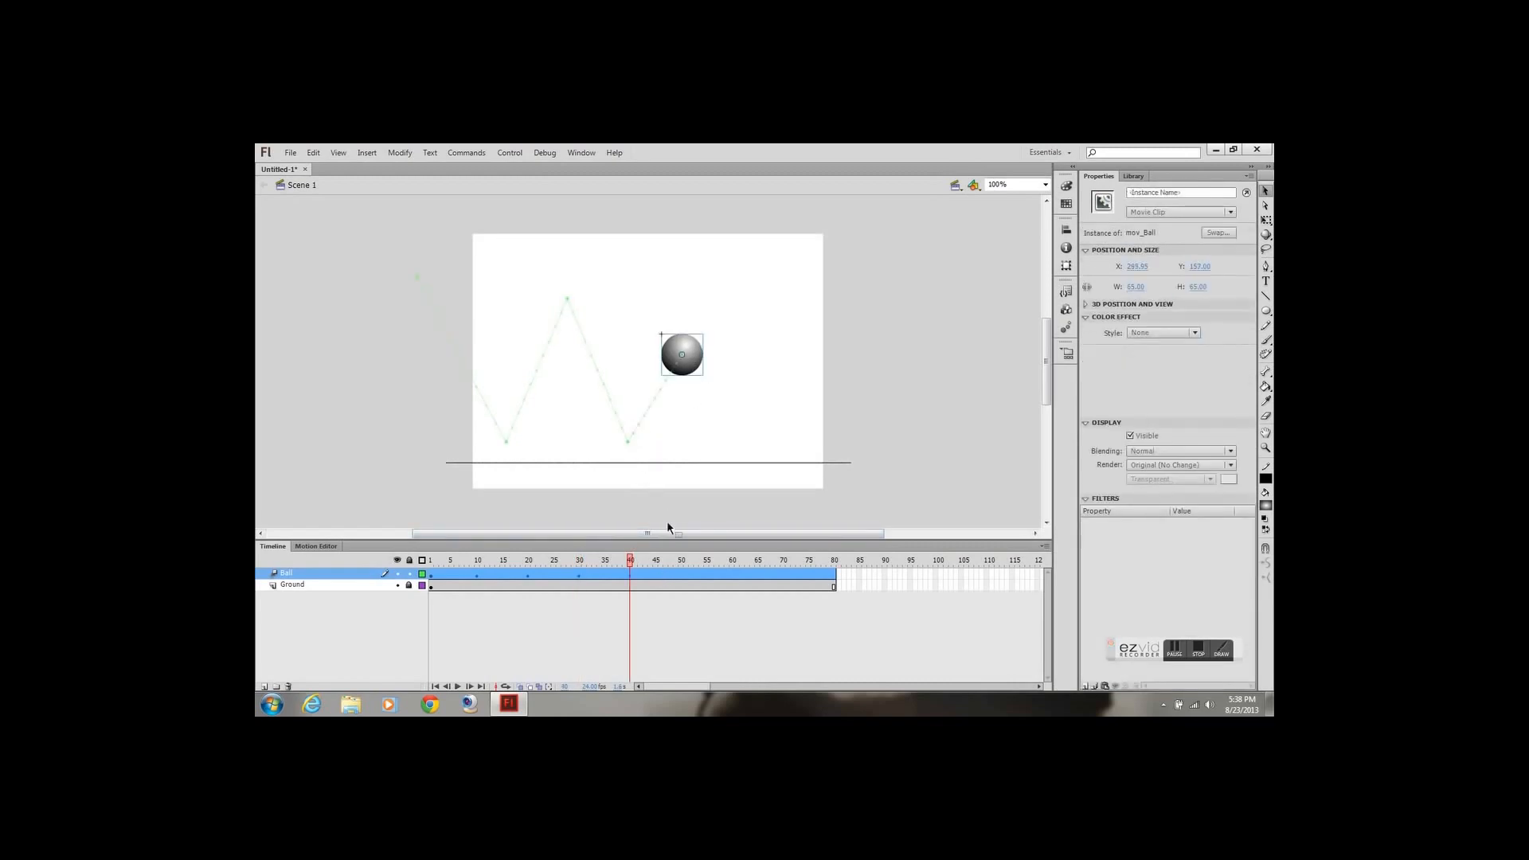
# Place the ball on the ground line at frame 50 and raise it to an even lower third peak at frame 60
pyautogui.click(682, 562)
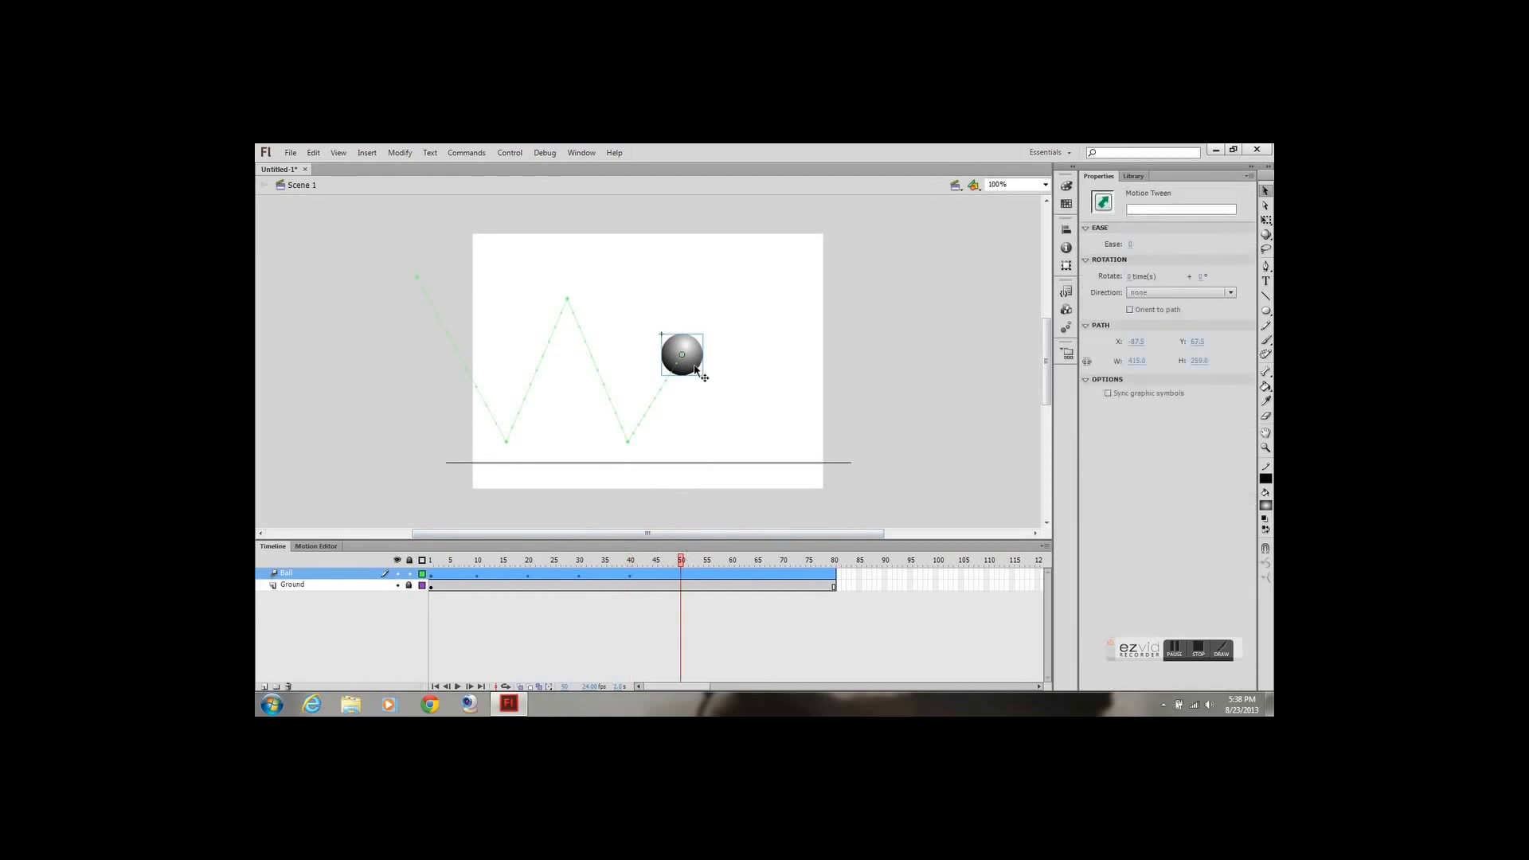
pyautogui.moveTo(698, 370); pyautogui.dragTo(795, 396)
pyautogui.click(732, 562)
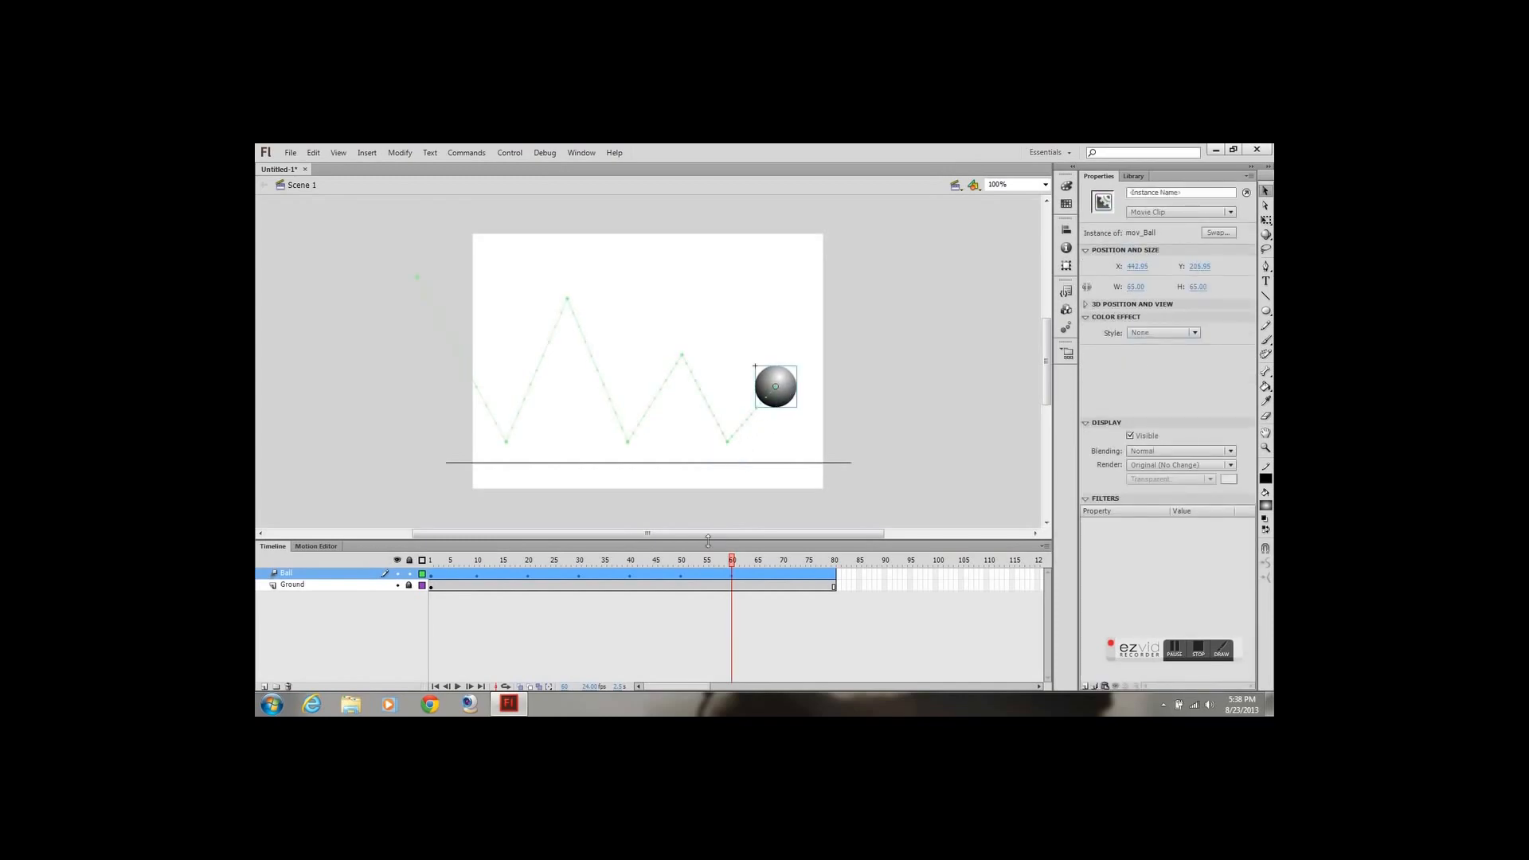
# Place the ball on the ground line at frame 70 and move it up past the stage's right edge at frame 80
pyautogui.click(783, 572)
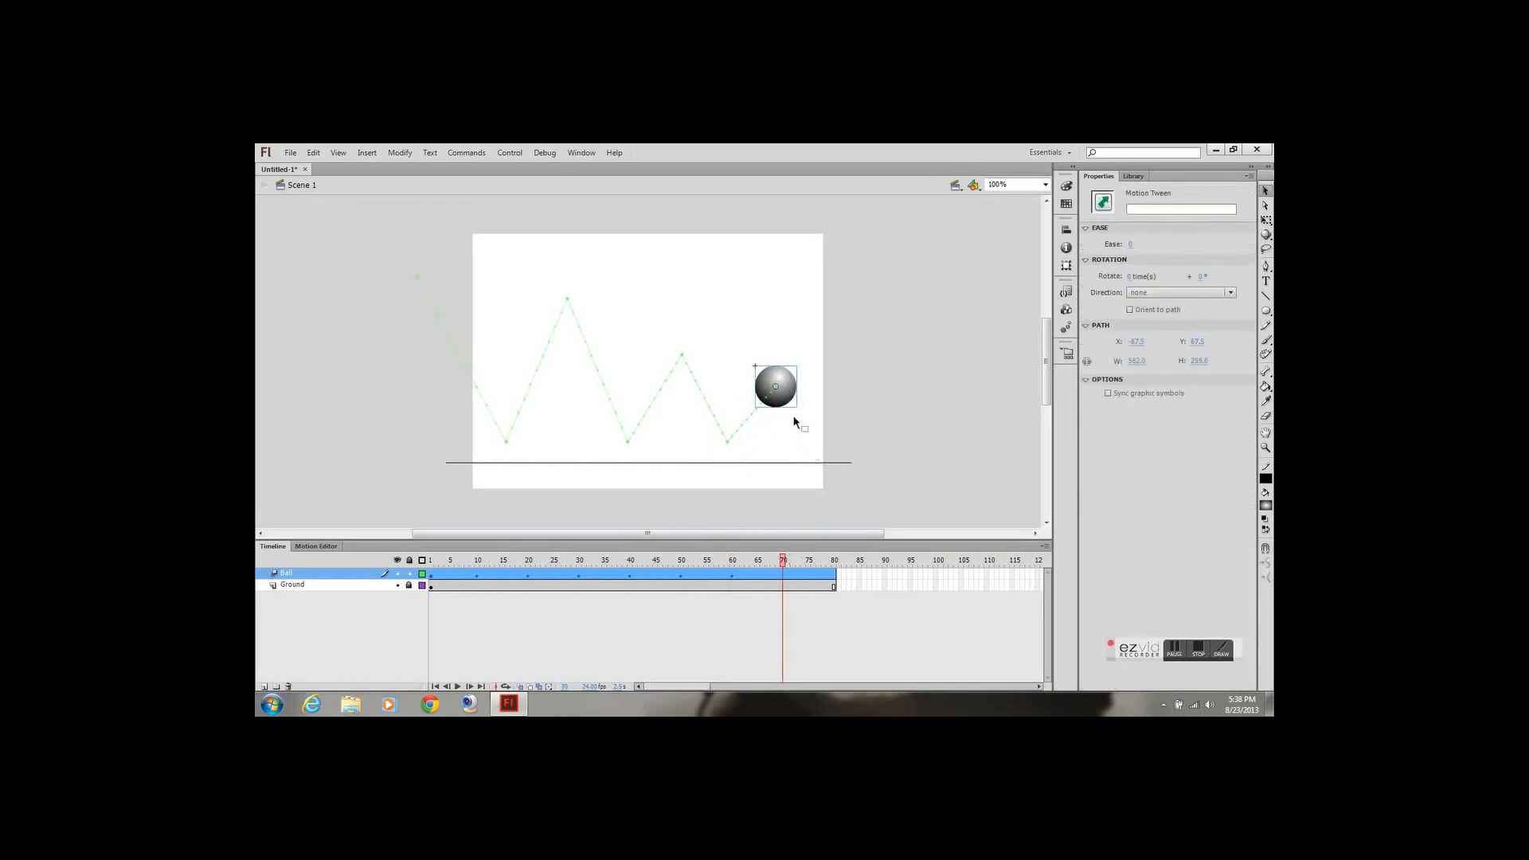
pyautogui.click(788, 398)
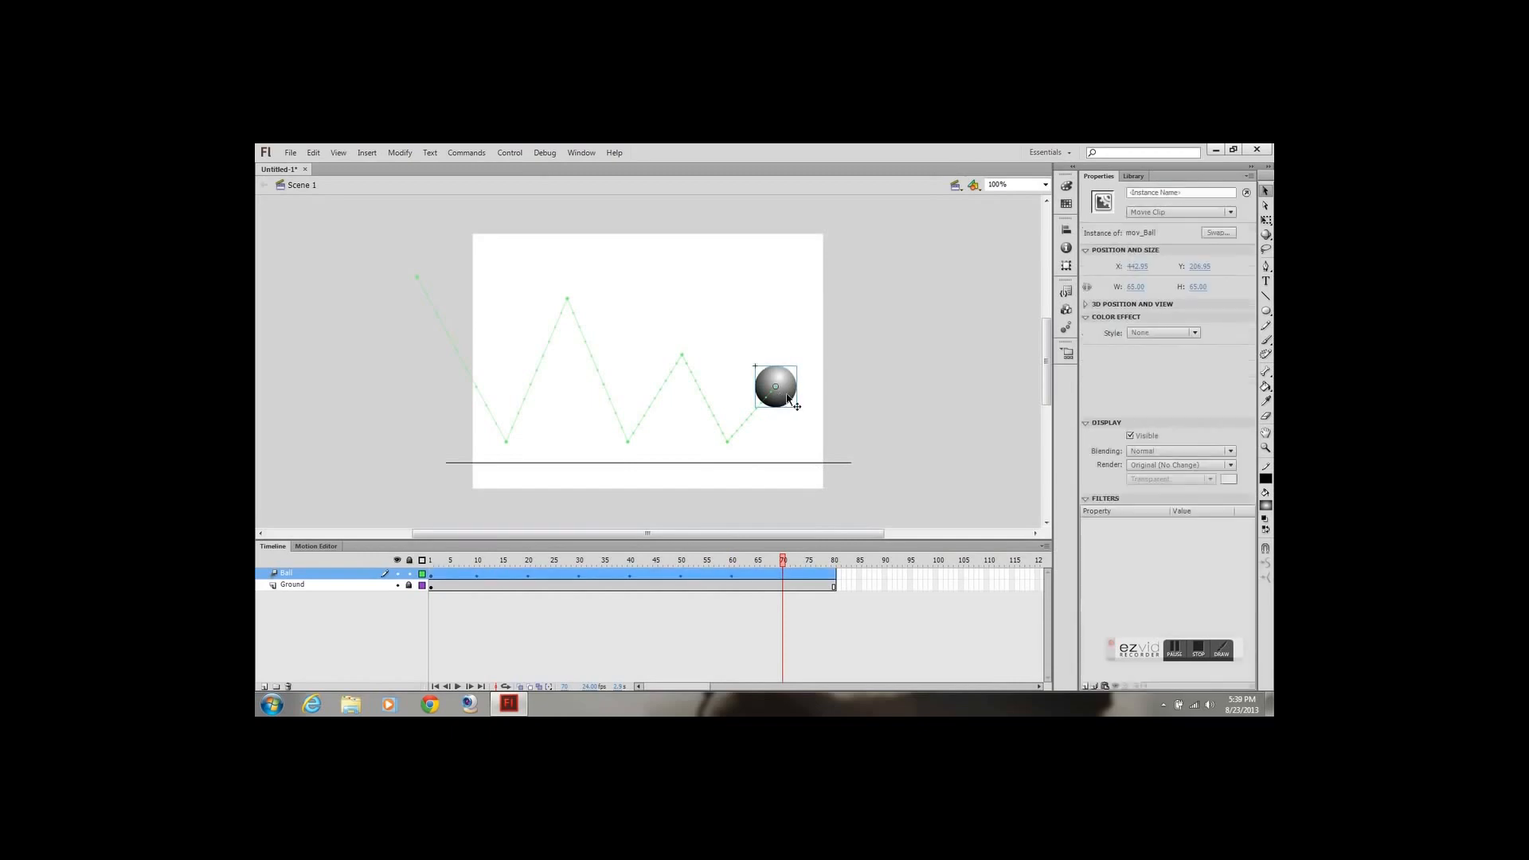
pyautogui.moveTo(787, 396); pyautogui.dragTo(820, 453)
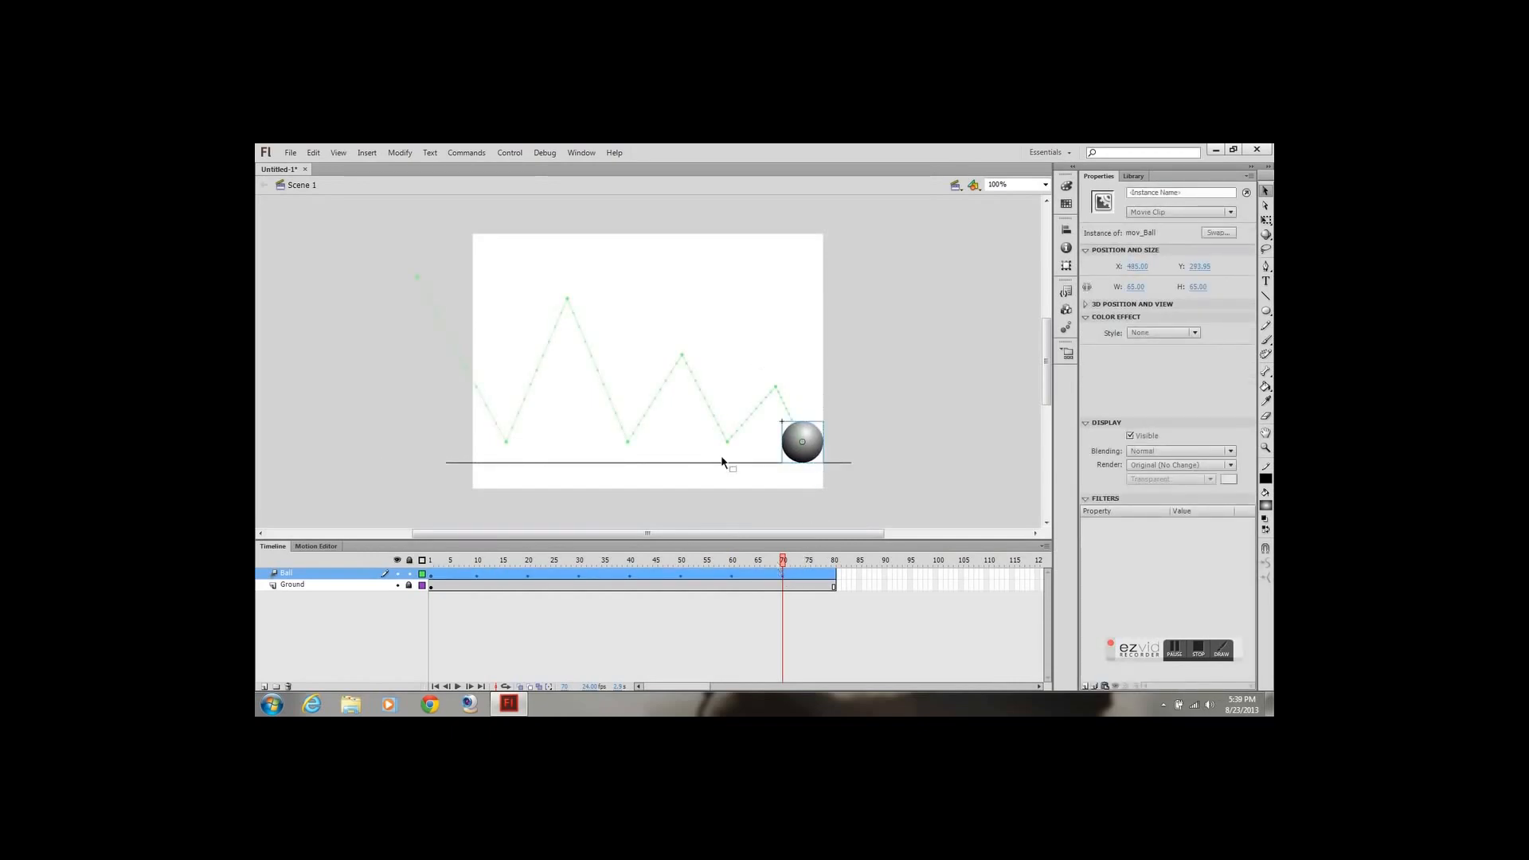
pyautogui.click(832, 561)
pyautogui.moveTo(825, 449); pyautogui.dragTo(885, 393)
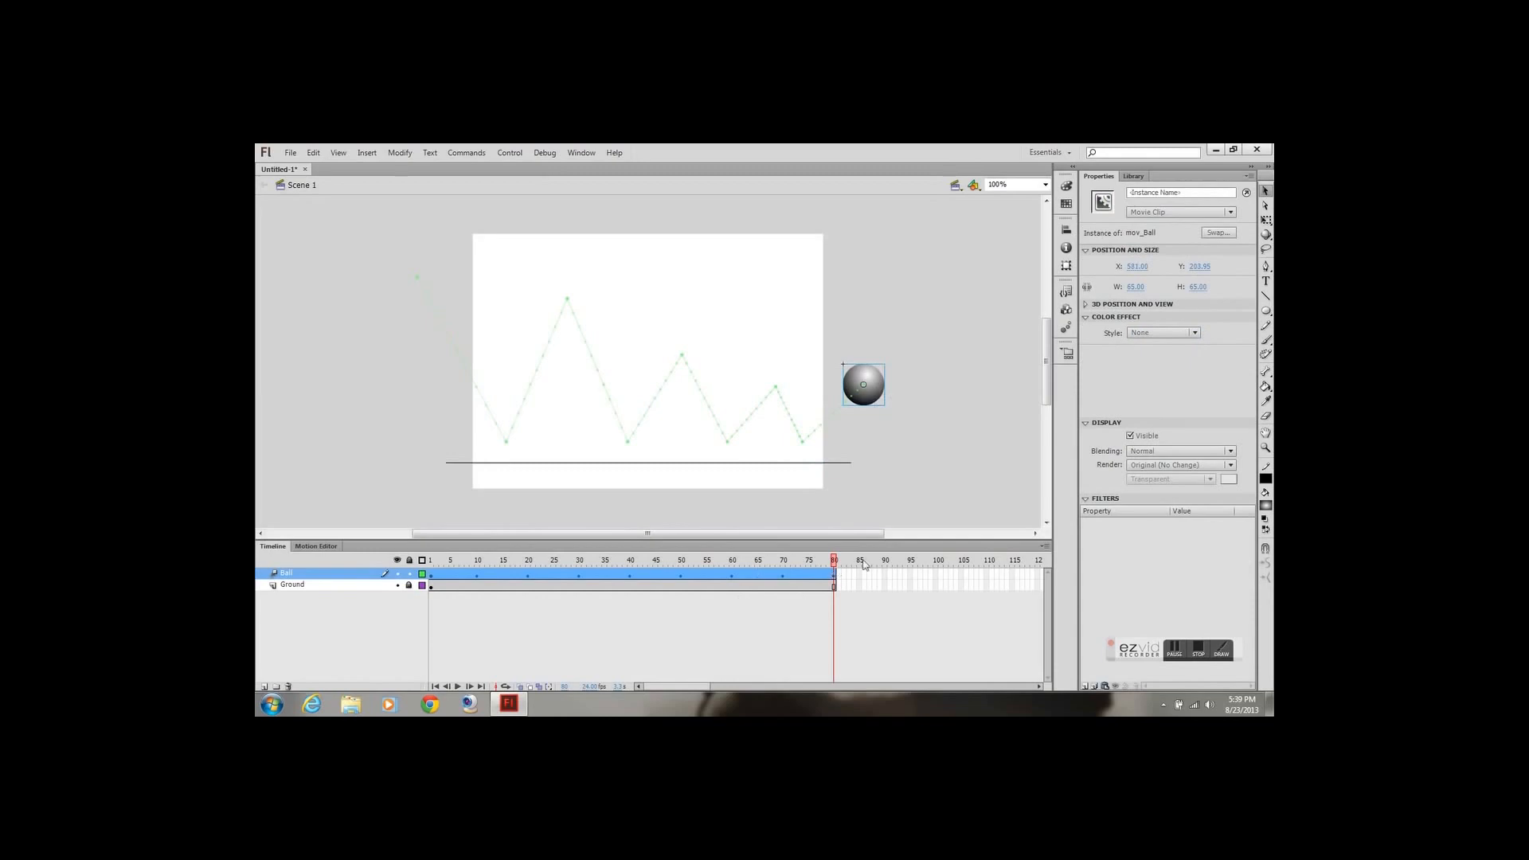
# At frame 60, shift the ball slightly left to centre the third peak between its neighbouring ground contacts
pyautogui.moveTo(816, 564); pyautogui.dragTo(732, 566)
pyautogui.click(783, 573)
pyautogui.click(736, 564)
pyautogui.click(733, 572)
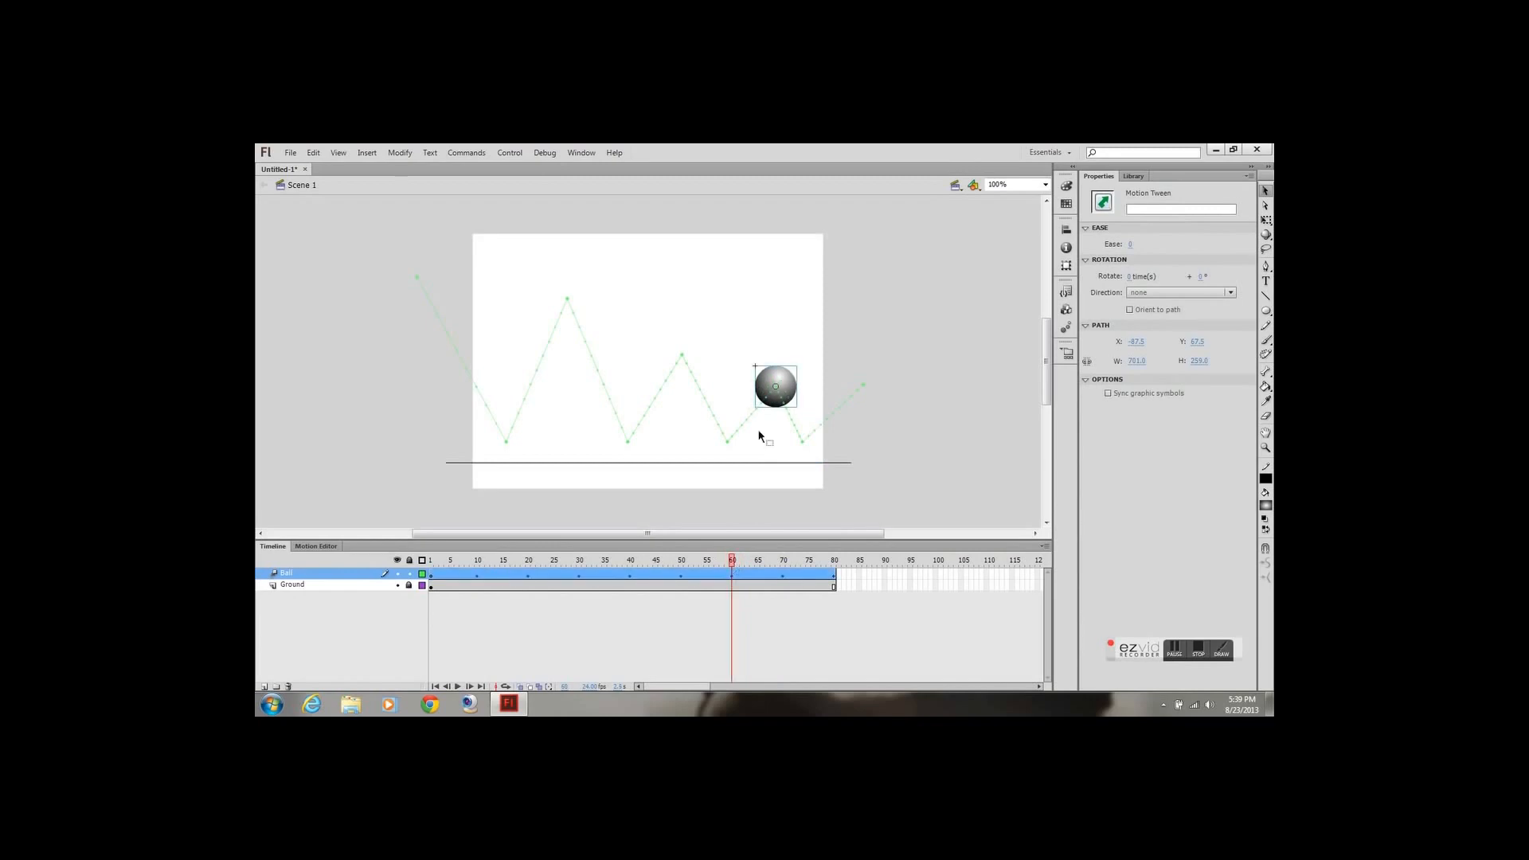
pyautogui.moveTo(791, 381); pyautogui.dragTo(776, 380)
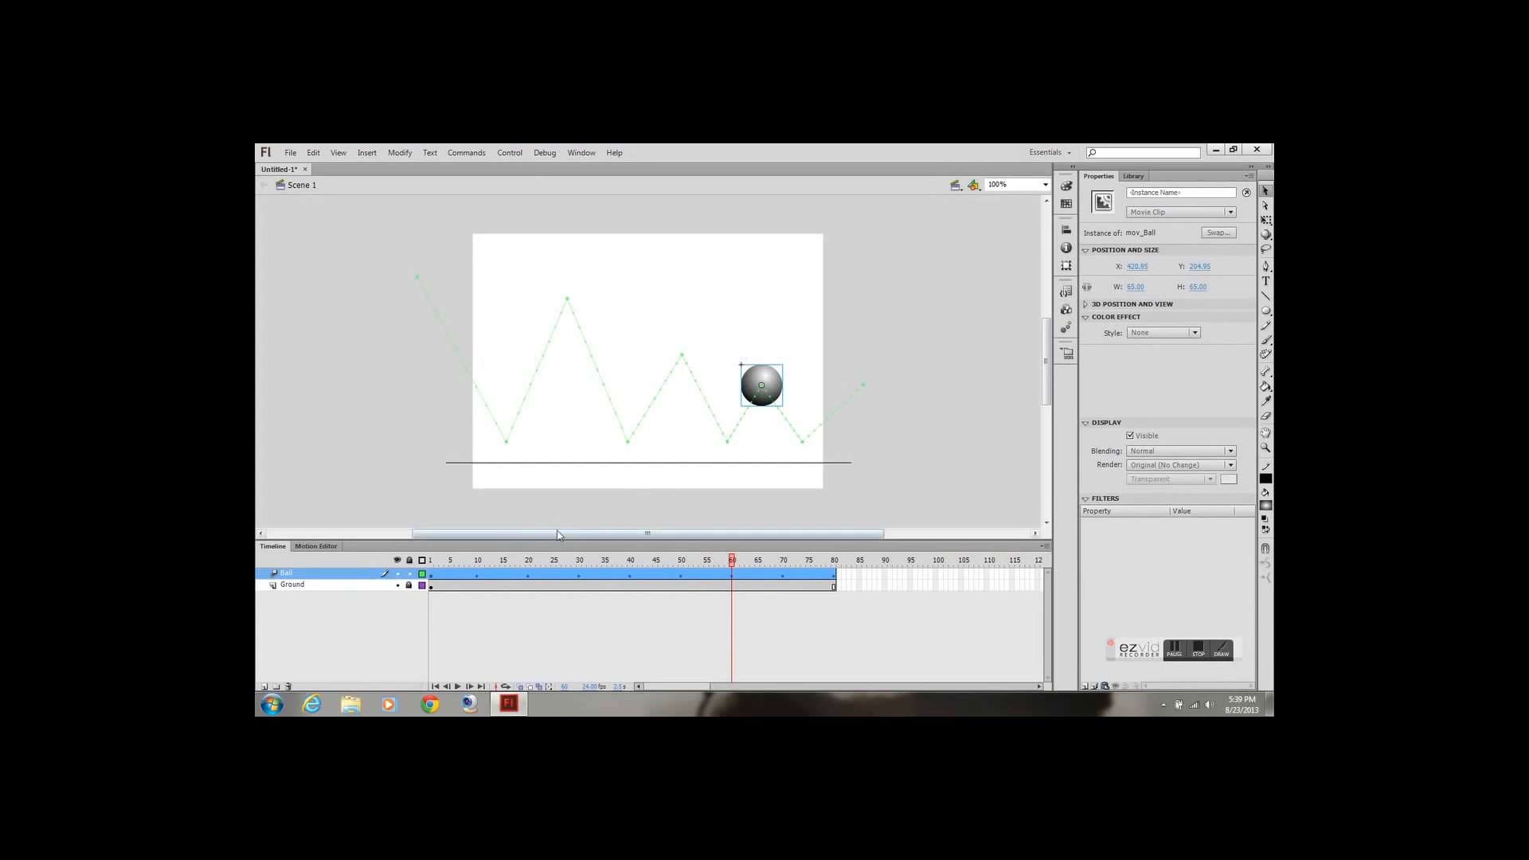
# Play back the bouncing ball animation on the timeline
pyautogui.click(459, 687)
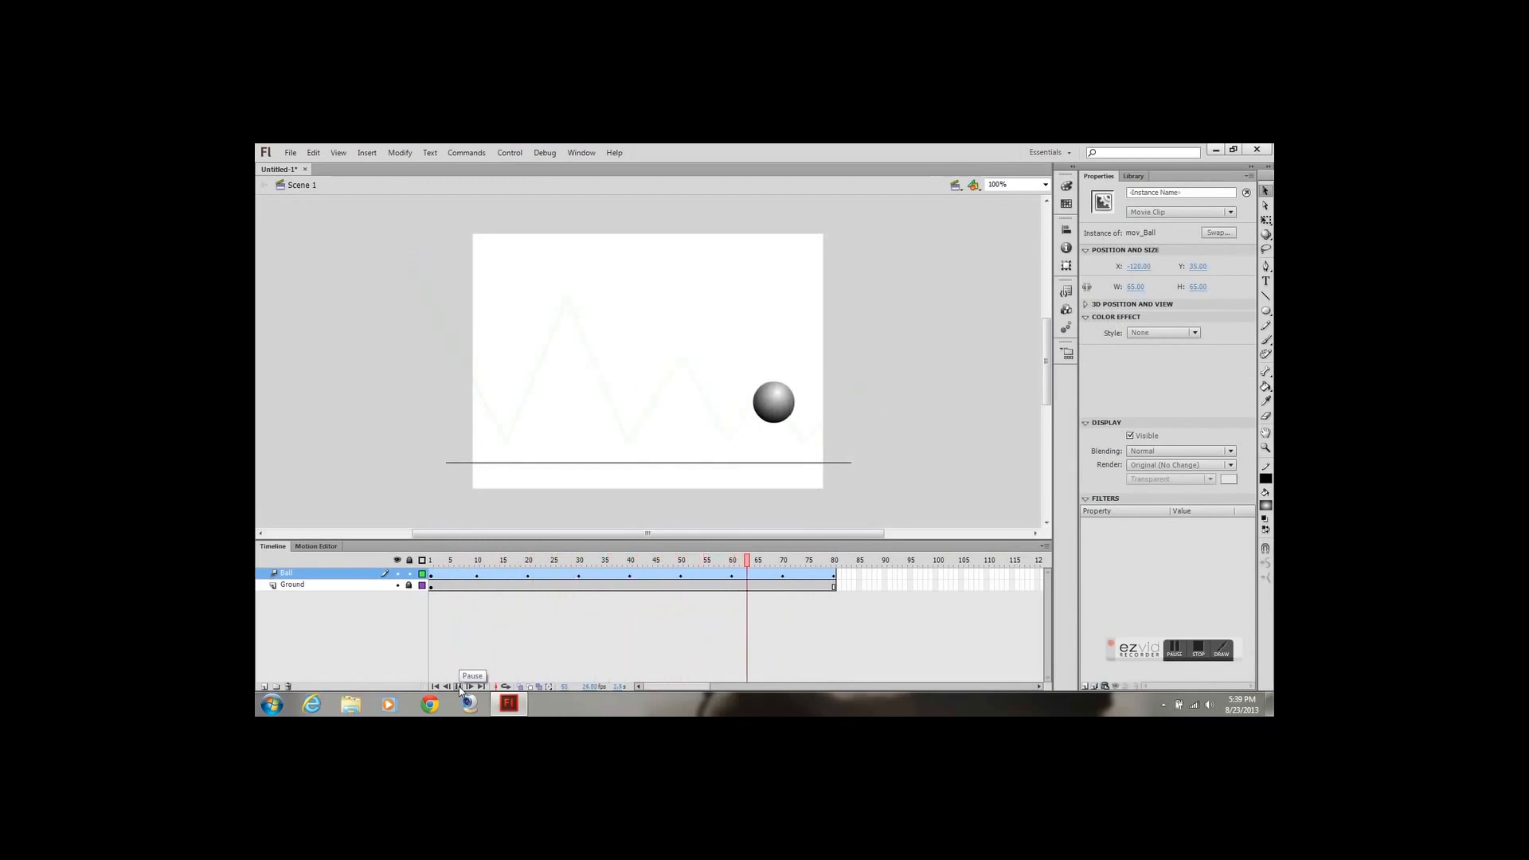
pyautogui.click(459, 687)
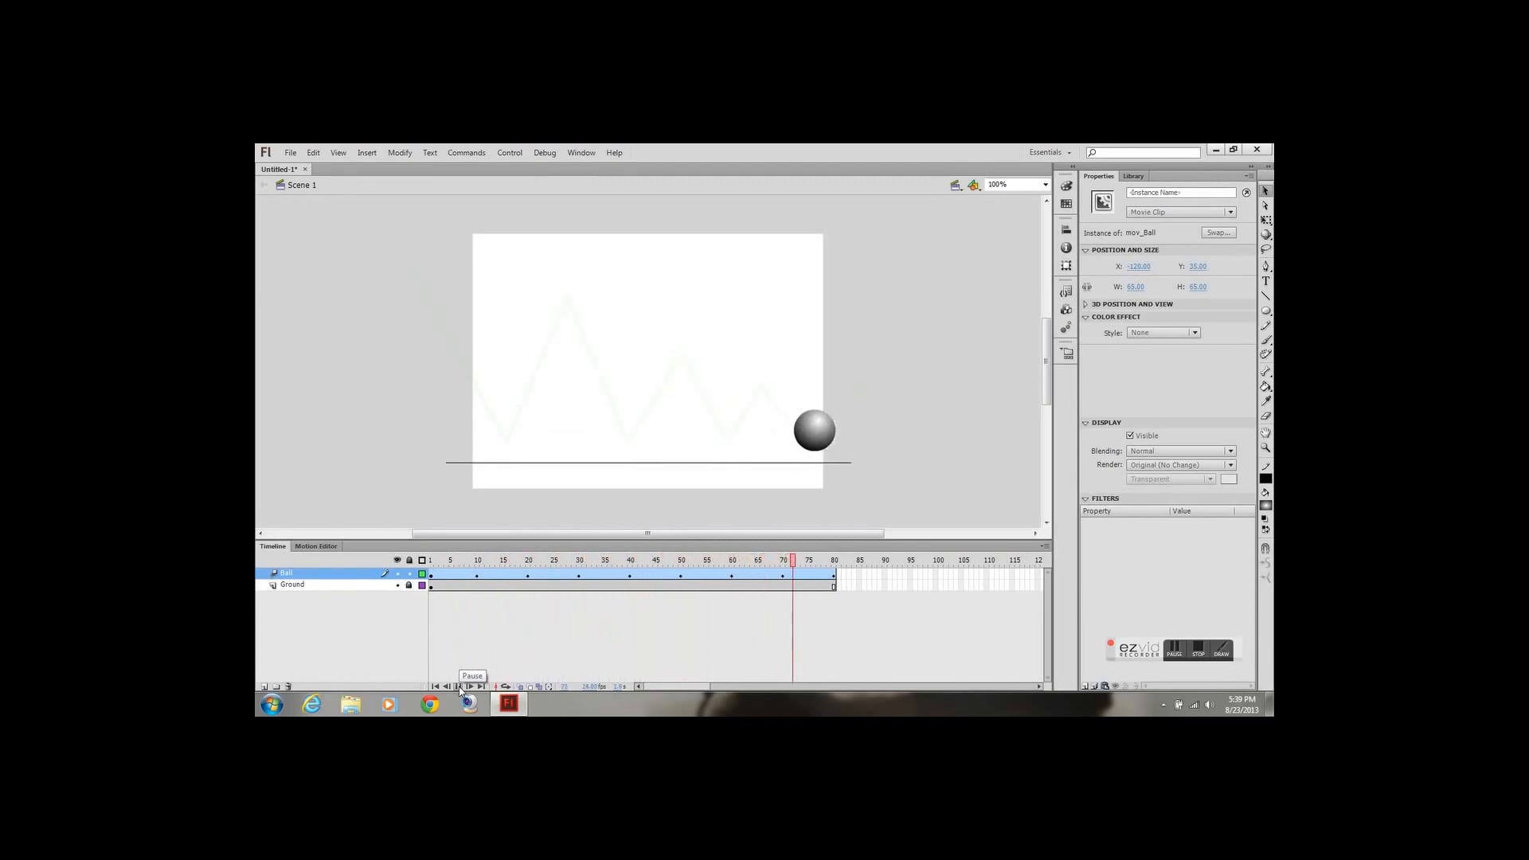
pyautogui.click(459, 686)
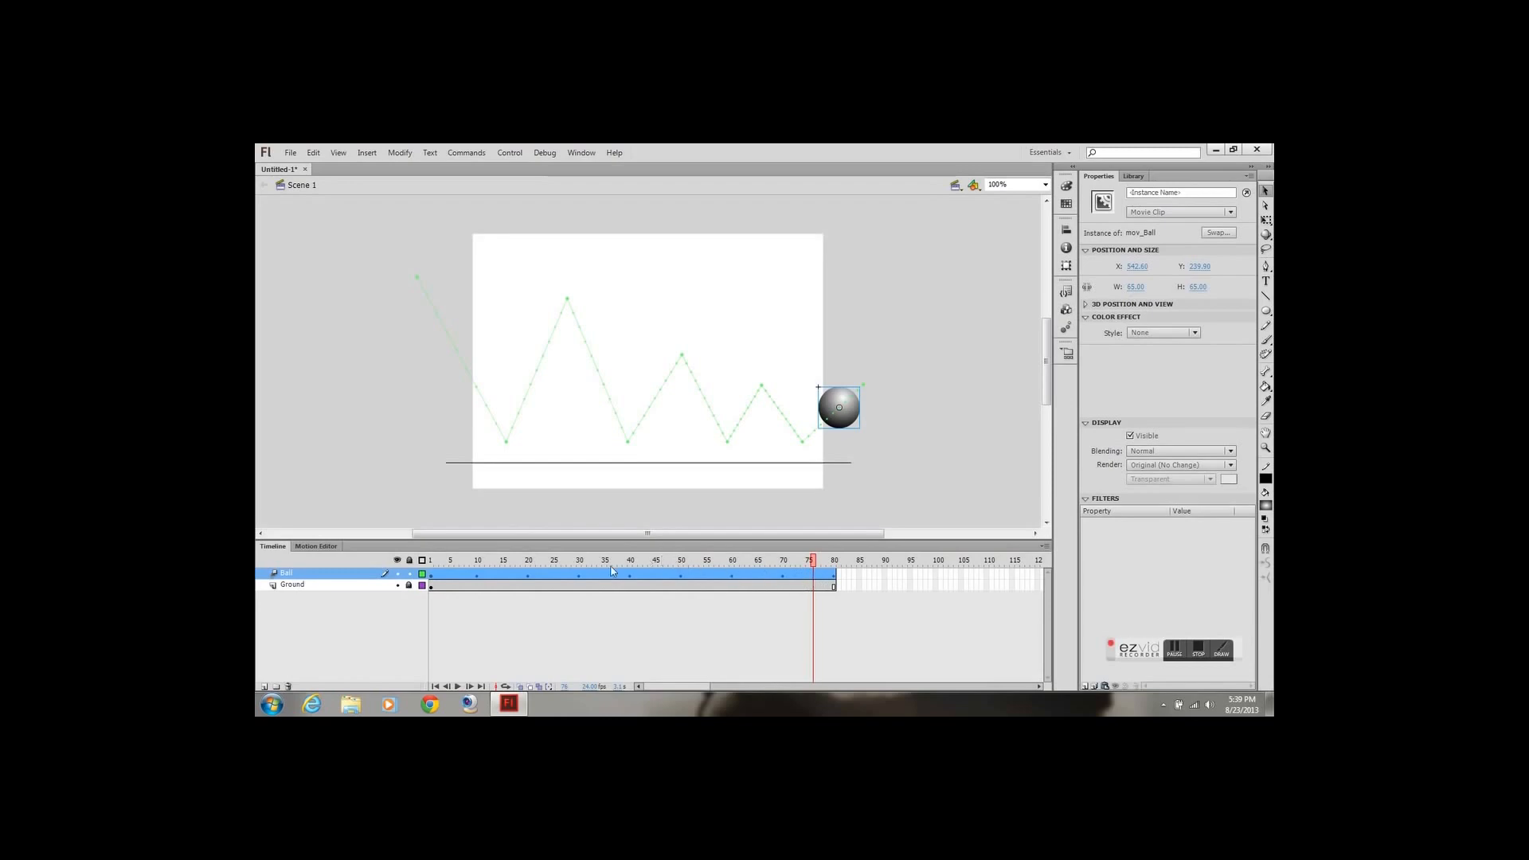
# Bend the straight segments of the ball's motion path outward into rounded bounce arcs
pyautogui.moveTo(631, 562); pyautogui.dragTo(421, 564)
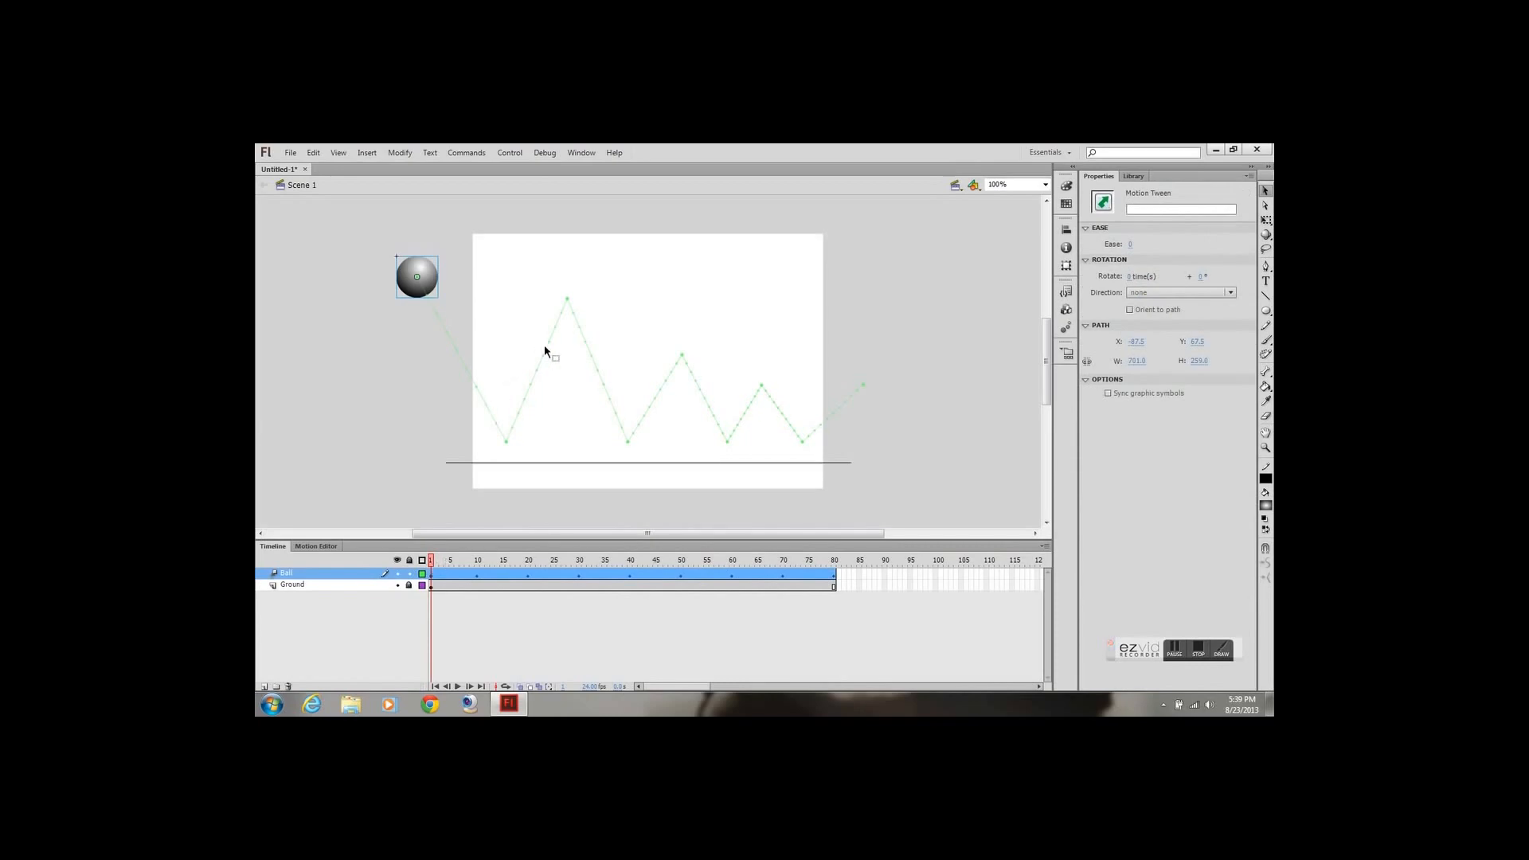
pyautogui.moveTo(546, 343); pyautogui.dragTo(477, 350)
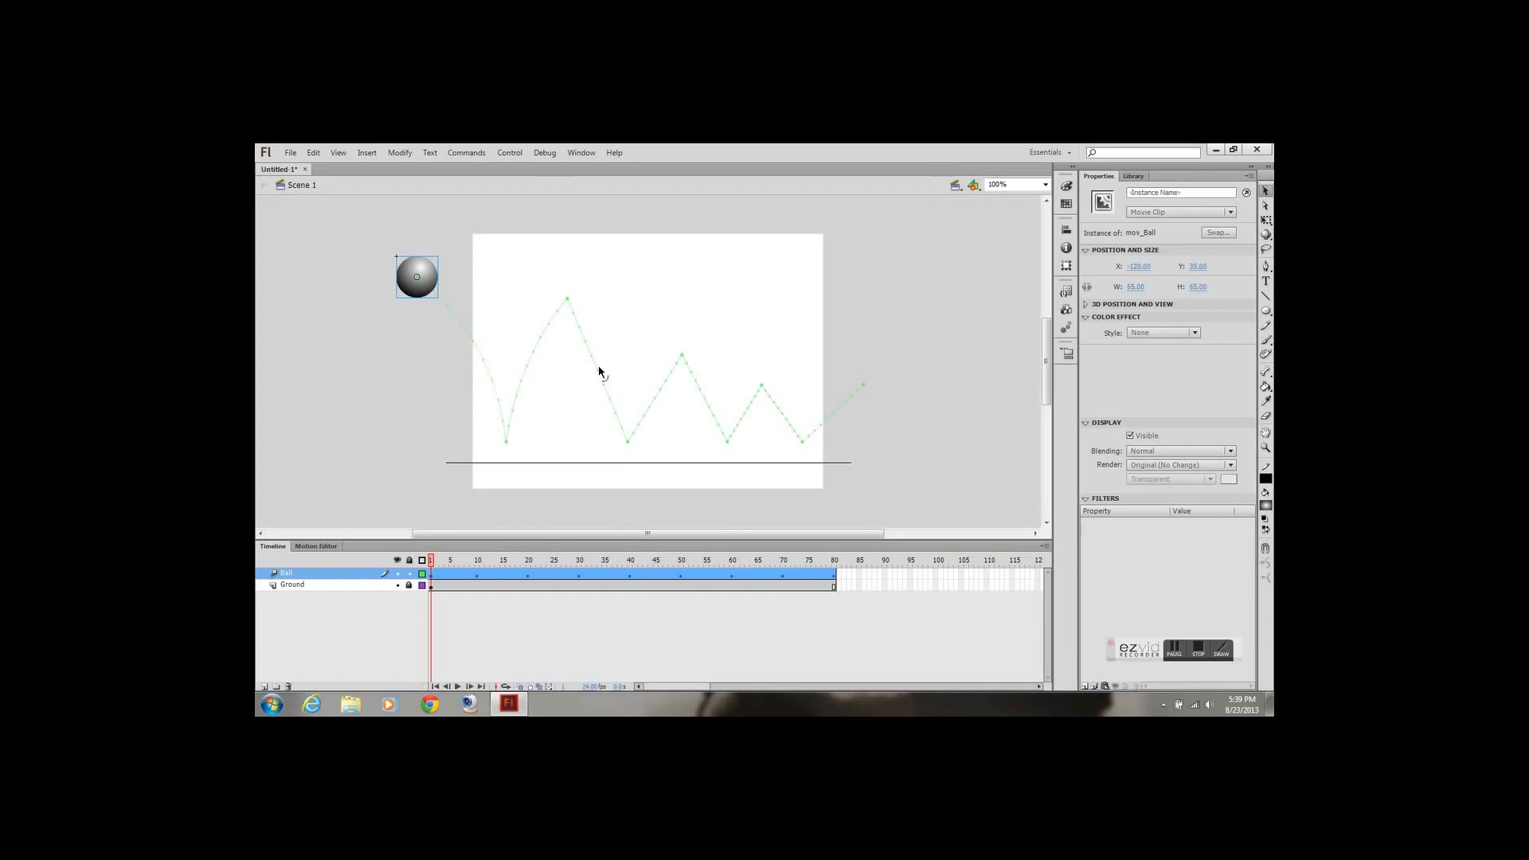
pyautogui.moveTo(599, 365)
pyautogui.mouseDown()
pyautogui.moveTo(607, 332)
pyautogui.moveTo(612, 352)
pyautogui.mouseUp()
pyautogui.moveTo(591, 340); pyautogui.dragTo(594, 342)
pyautogui.moveTo(659, 384)
pyautogui.mouseDown()
pyautogui.moveTo(658, 368)
pyautogui.moveTo(710, 371)
pyautogui.moveTo(661, 380)
pyautogui.mouseUp()
pyautogui.moveTo(745, 411); pyautogui.dragTo(791, 404)
pyautogui.moveTo(830, 411); pyautogui.dragTo(829, 409)
# Lower the first bounce peak on the motion path and fine-tune the positions of the second and third peaks
pyautogui.moveTo(763, 392); pyautogui.dragTo(763, 391)
pyautogui.moveTo(764, 390); pyautogui.dragTo(765, 400)
pyautogui.moveTo(681, 360); pyautogui.dragTo(680, 374)
pyautogui.moveTo(568, 302)
pyautogui.mouseDown()
pyautogui.moveTo(570, 345)
pyautogui.moveTo(571, 325)
pyautogui.mouseUp()
pyautogui.moveTo(683, 376); pyautogui.dragTo(679, 358)
pyautogui.moveTo(763, 394); pyautogui.dragTo(760, 388)
# Scrub through and play back the curved bounce animation, and go to frame 10
pyautogui.moveTo(434, 567); pyautogui.dragTo(877, 580)
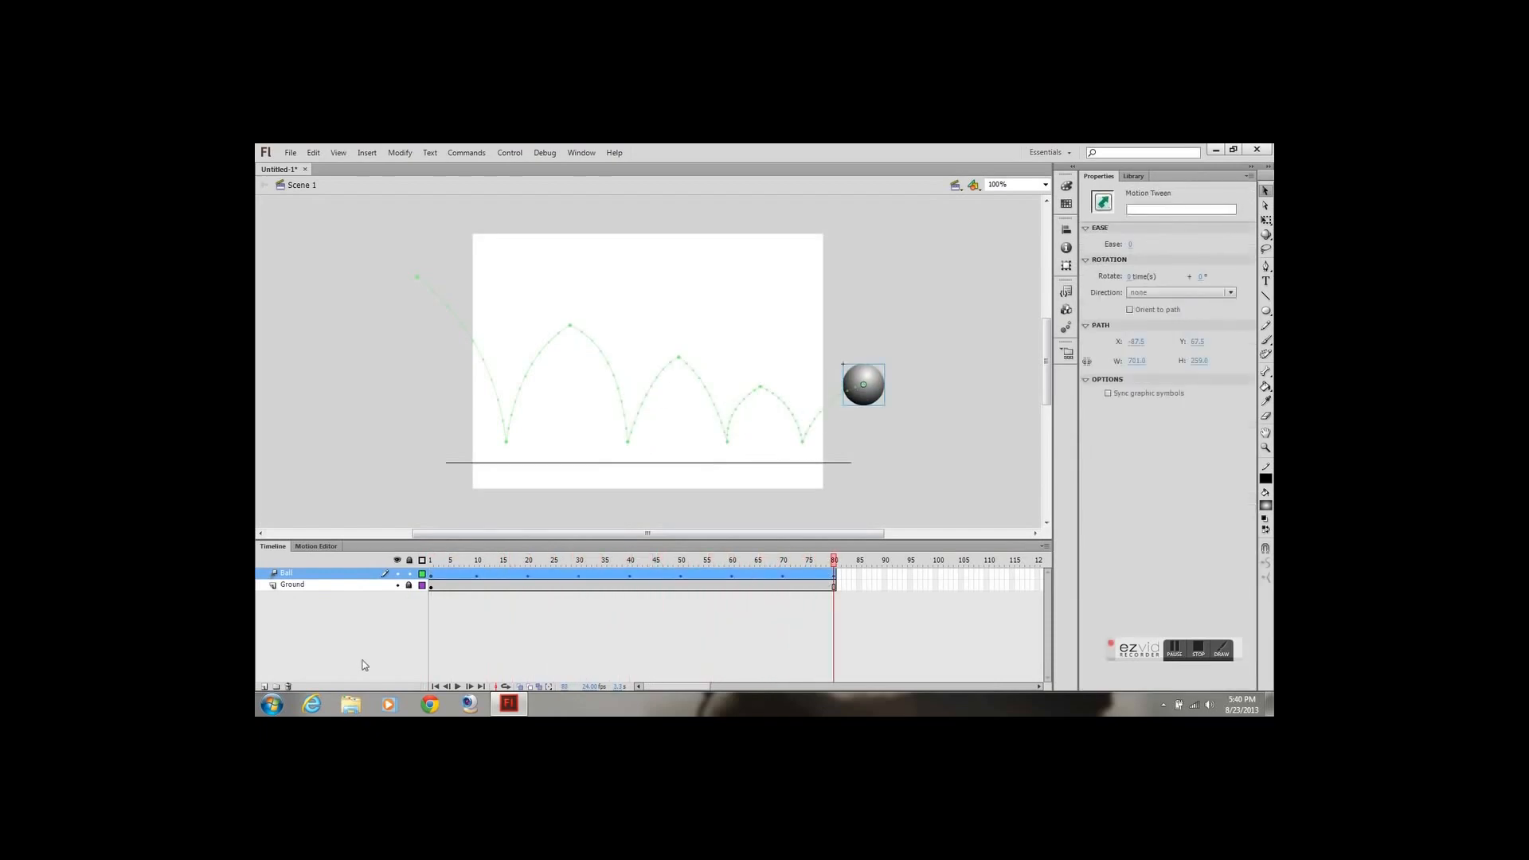
pyautogui.click(459, 687)
pyautogui.moveTo(431, 562); pyautogui.dragTo(476, 576)
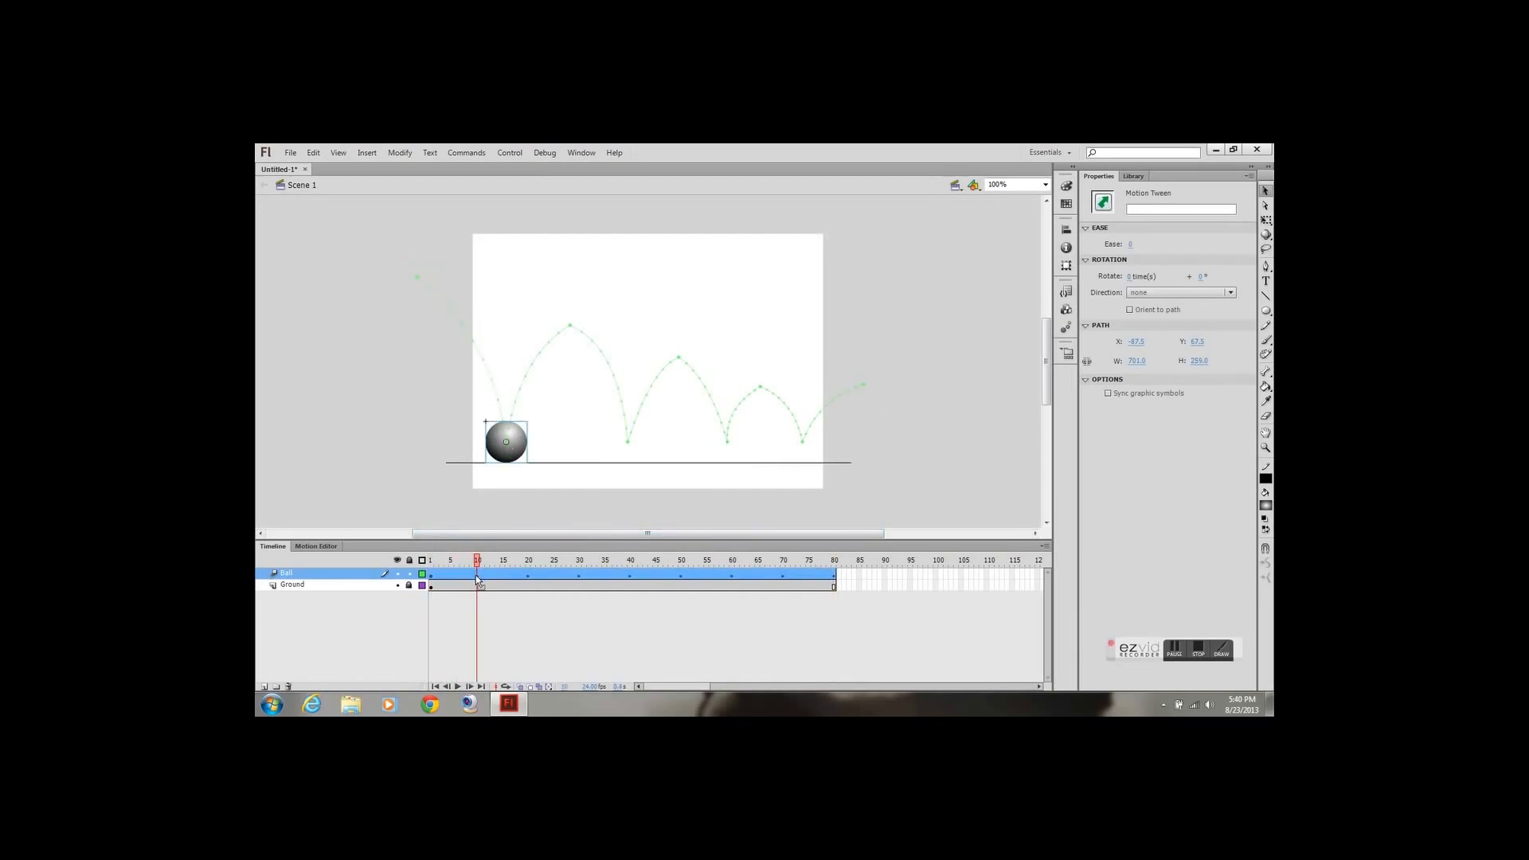
# Insert keyframes for all properties at frames 10 and 20 of the Ball layer's motion tween
pyautogui.rightClick(477, 577)
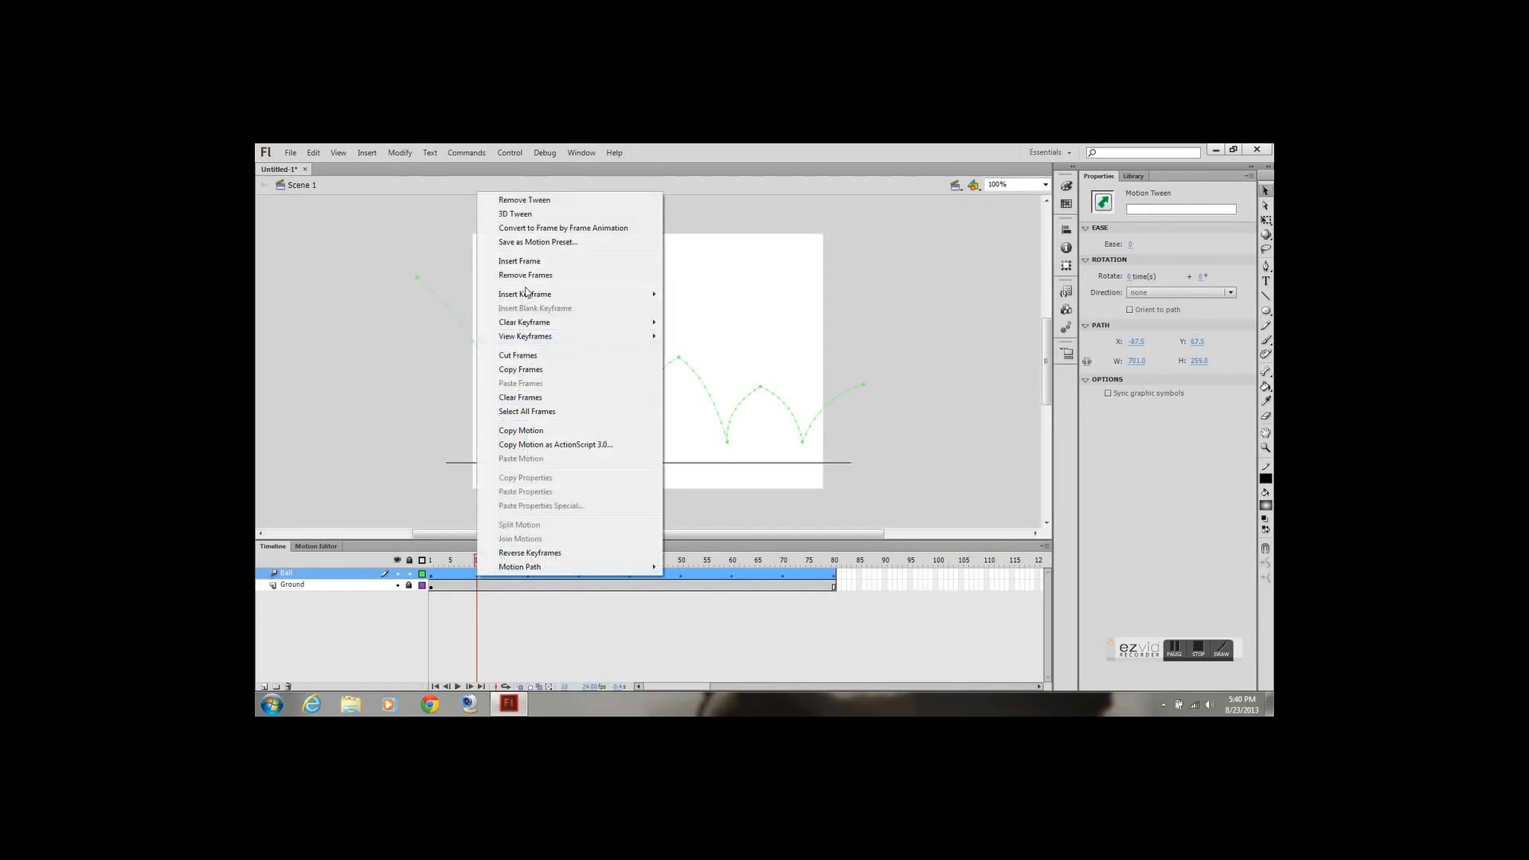
pyautogui.moveTo(529, 298)
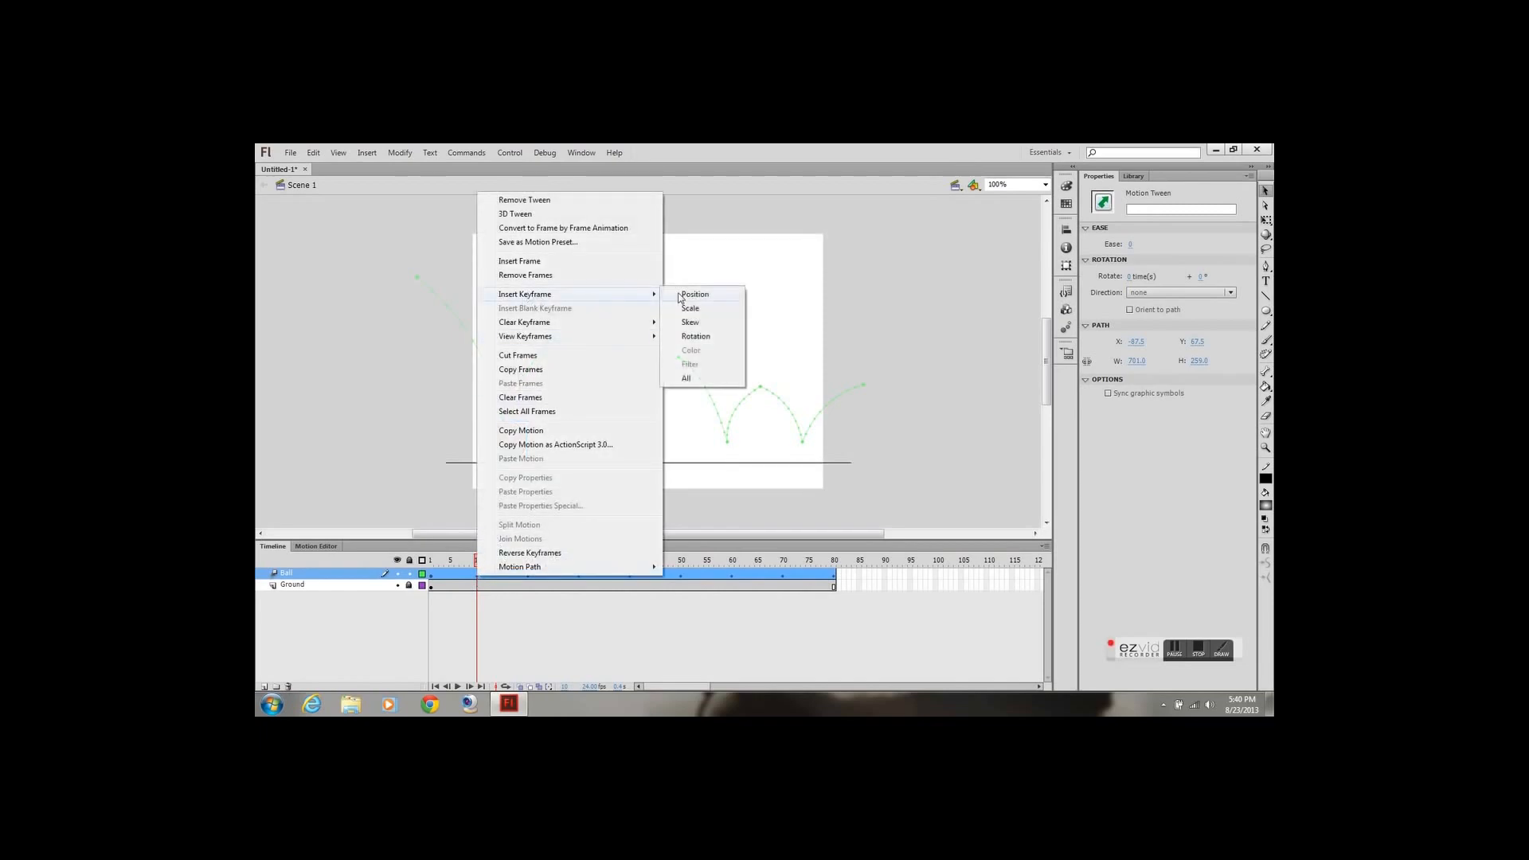
pyautogui.click(687, 380)
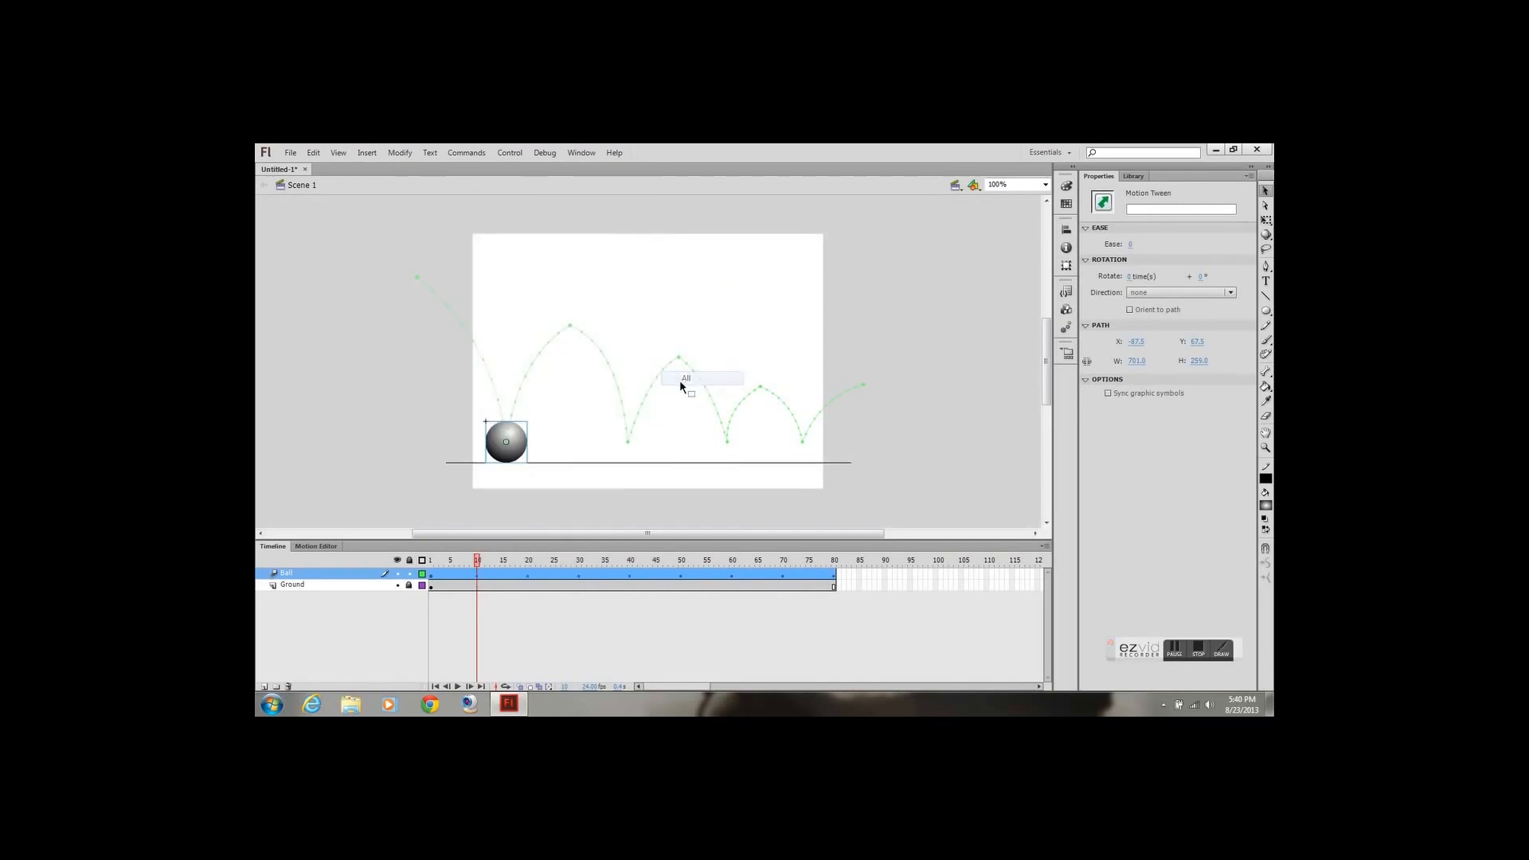
pyautogui.click(529, 561)
pyautogui.rightClick(530, 580)
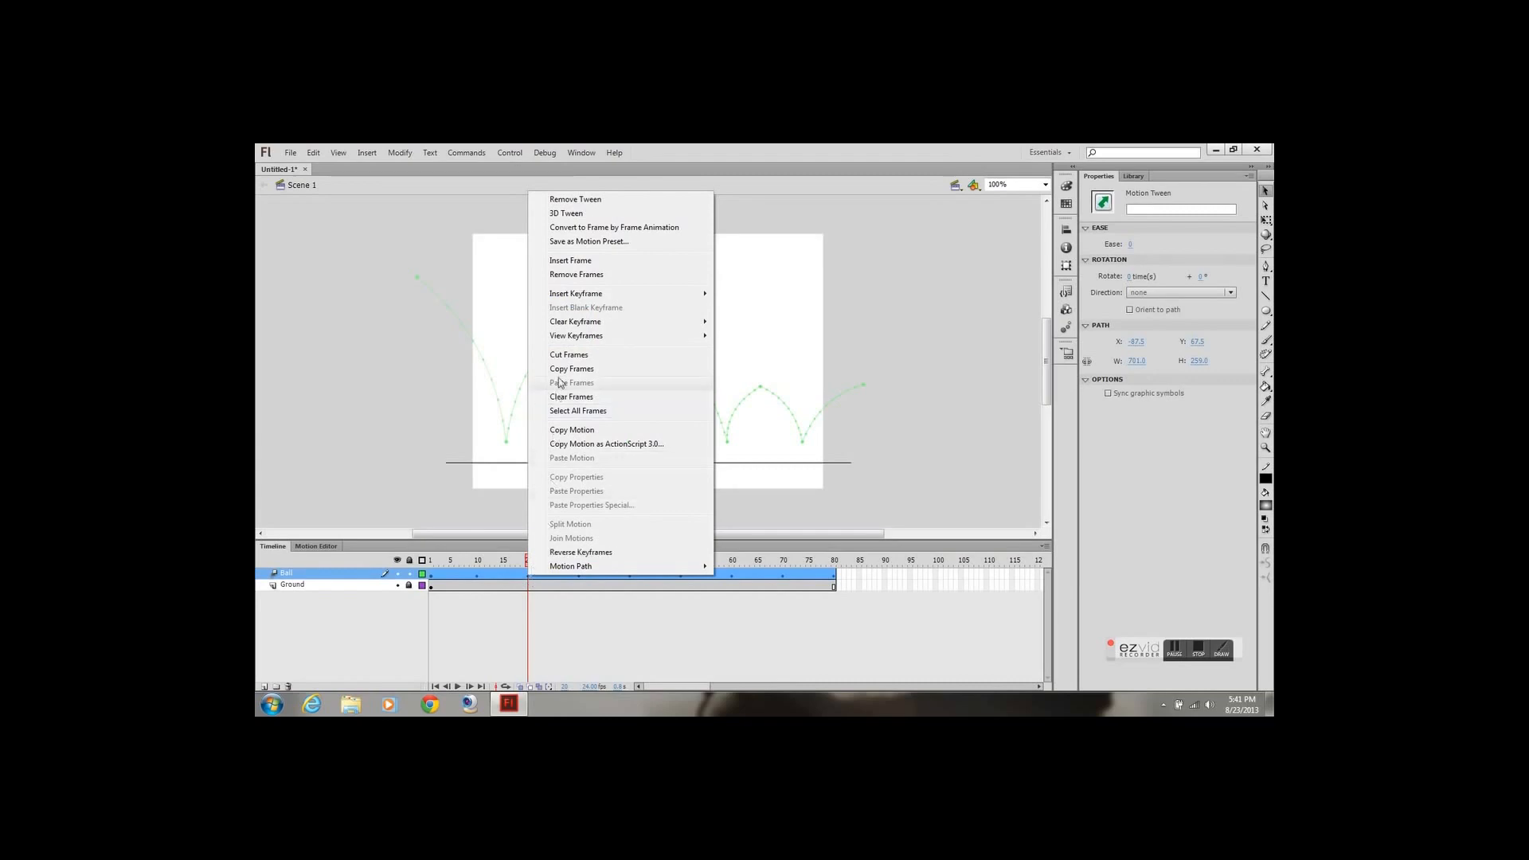
pyautogui.moveTo(590, 299)
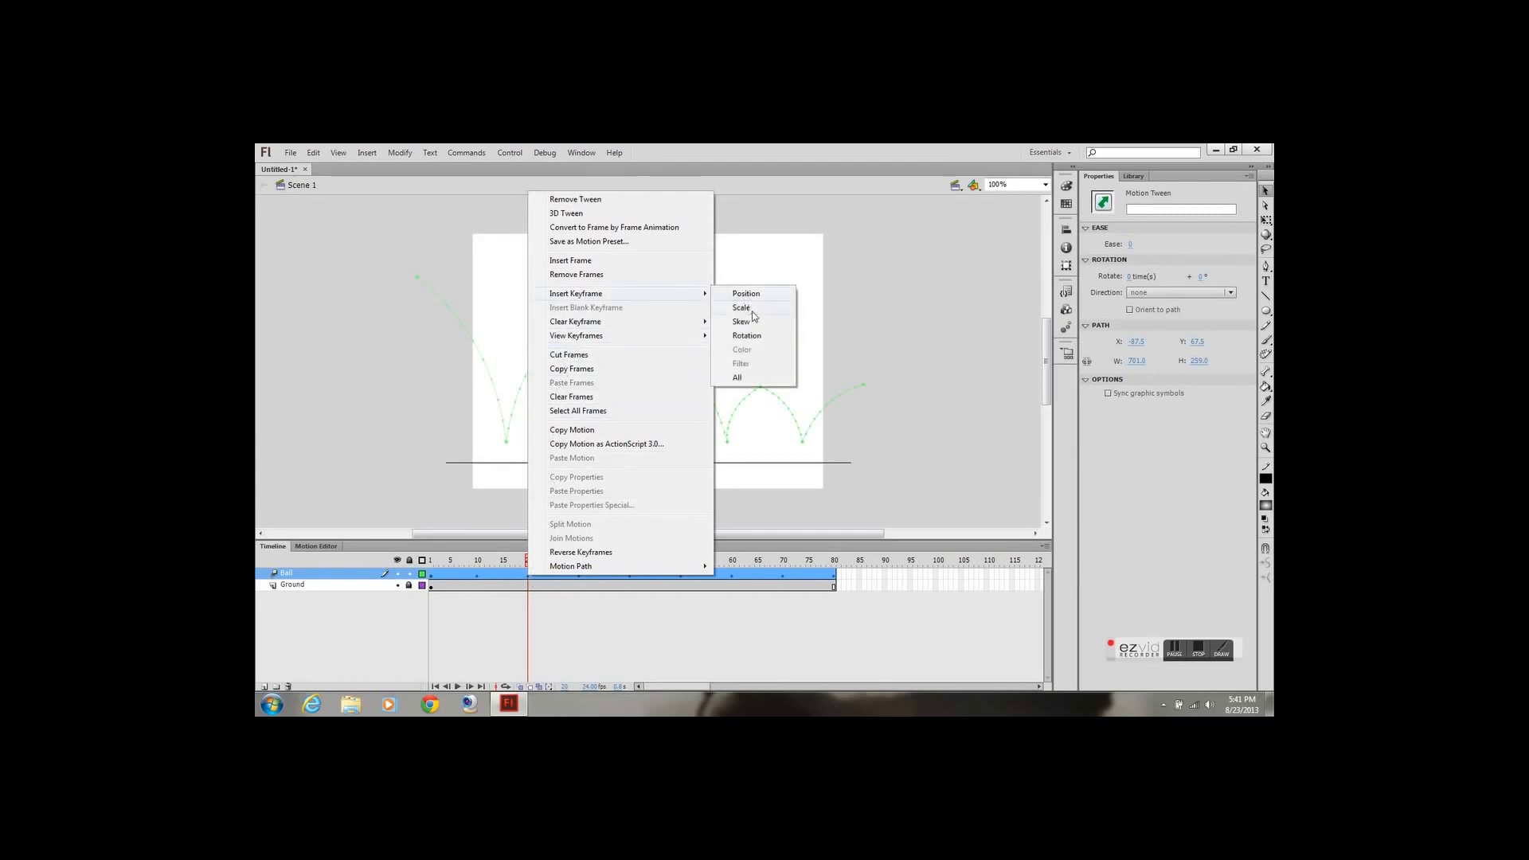
pyautogui.click(748, 377)
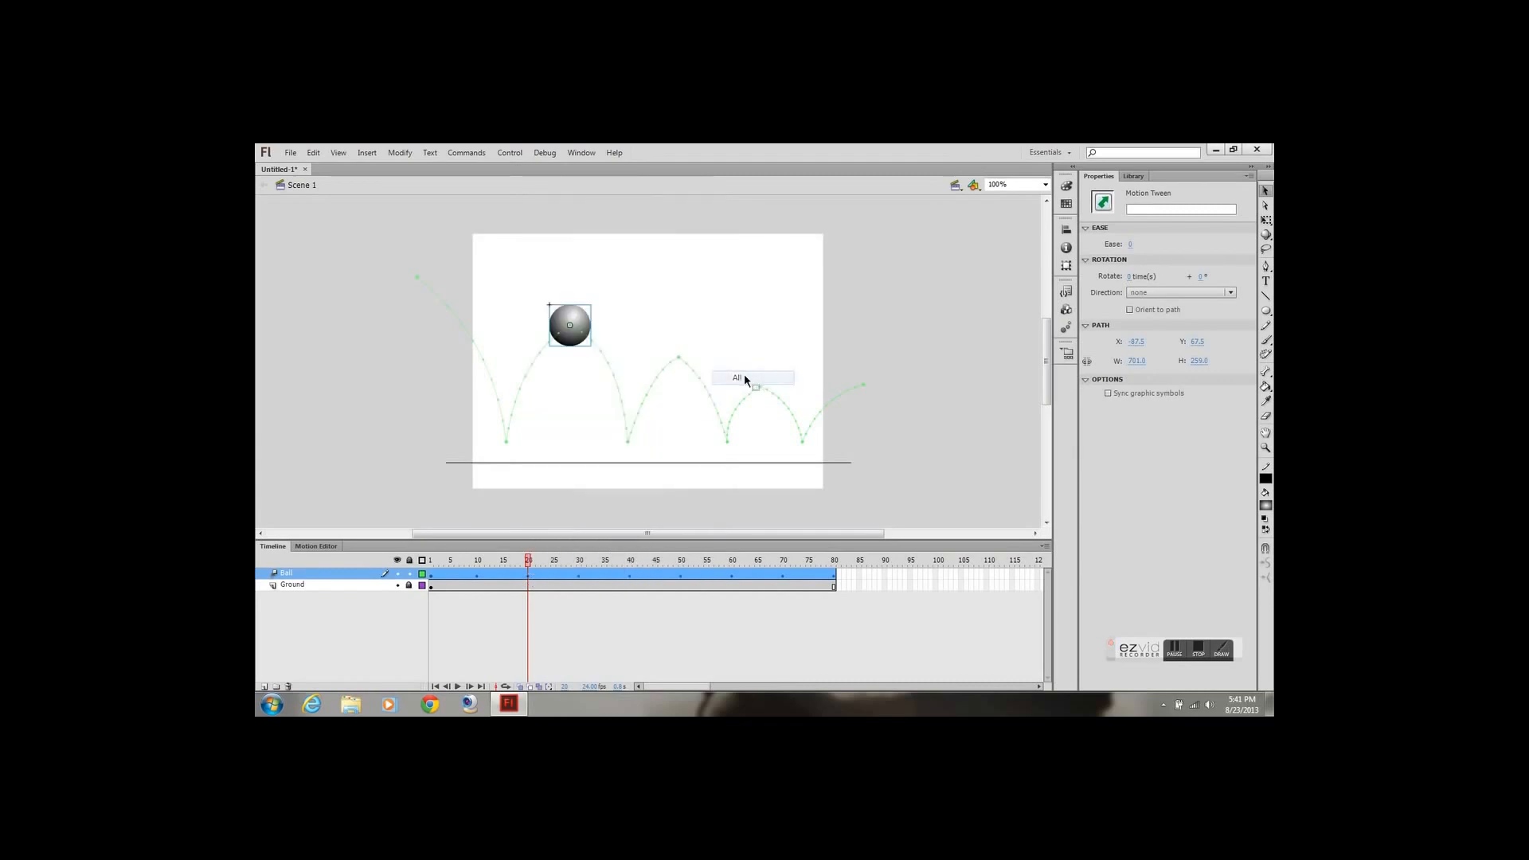
# Add all-property keyframes to the Ball tween at frames 30 and 40
pyautogui.click(580, 565)
pyautogui.rightClick(578, 575)
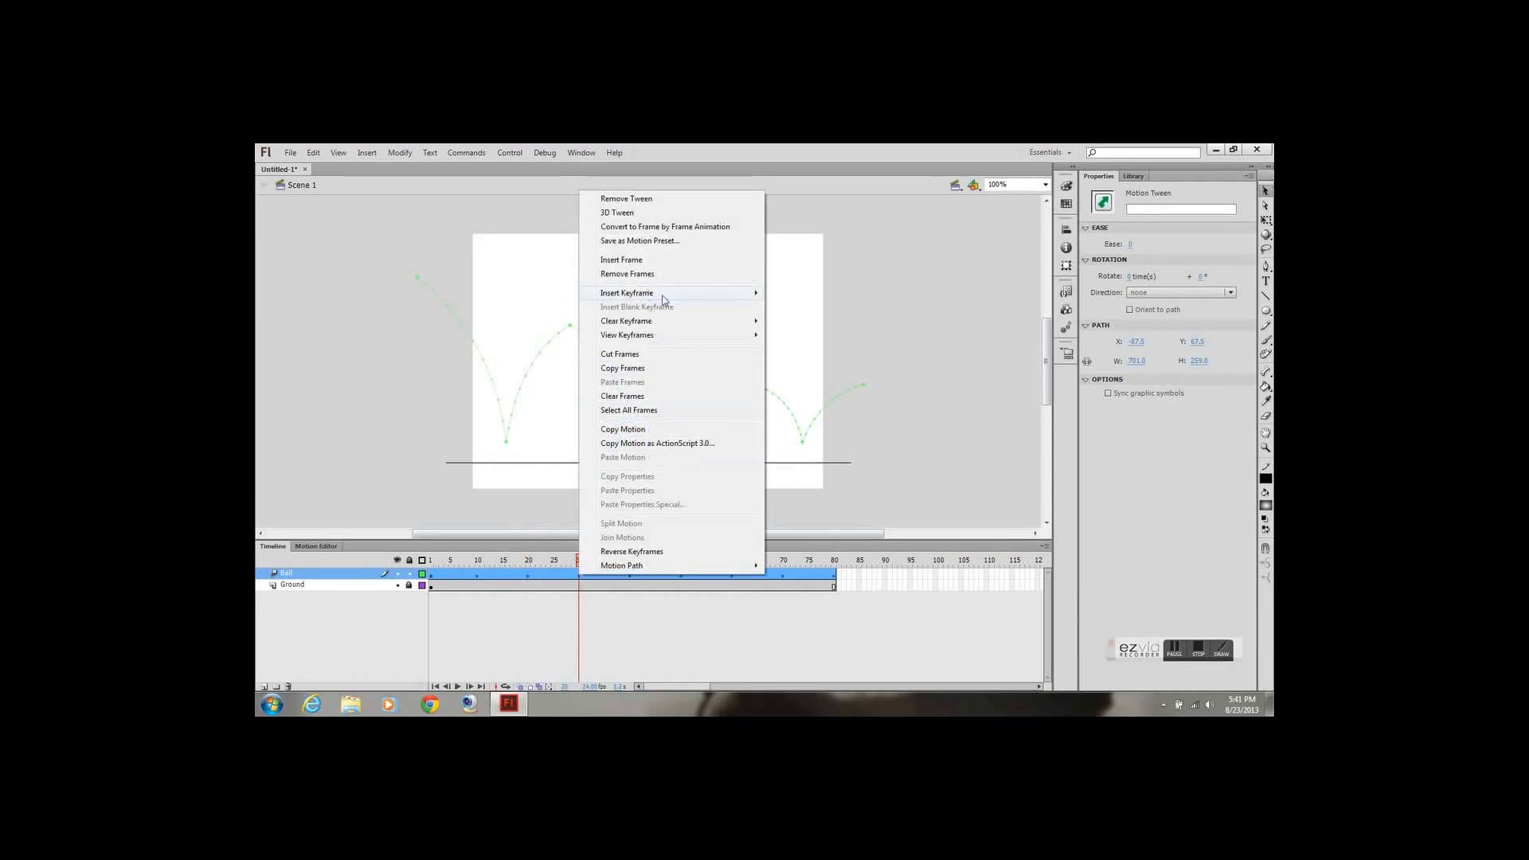
pyautogui.moveTo(663, 301)
pyautogui.click(793, 378)
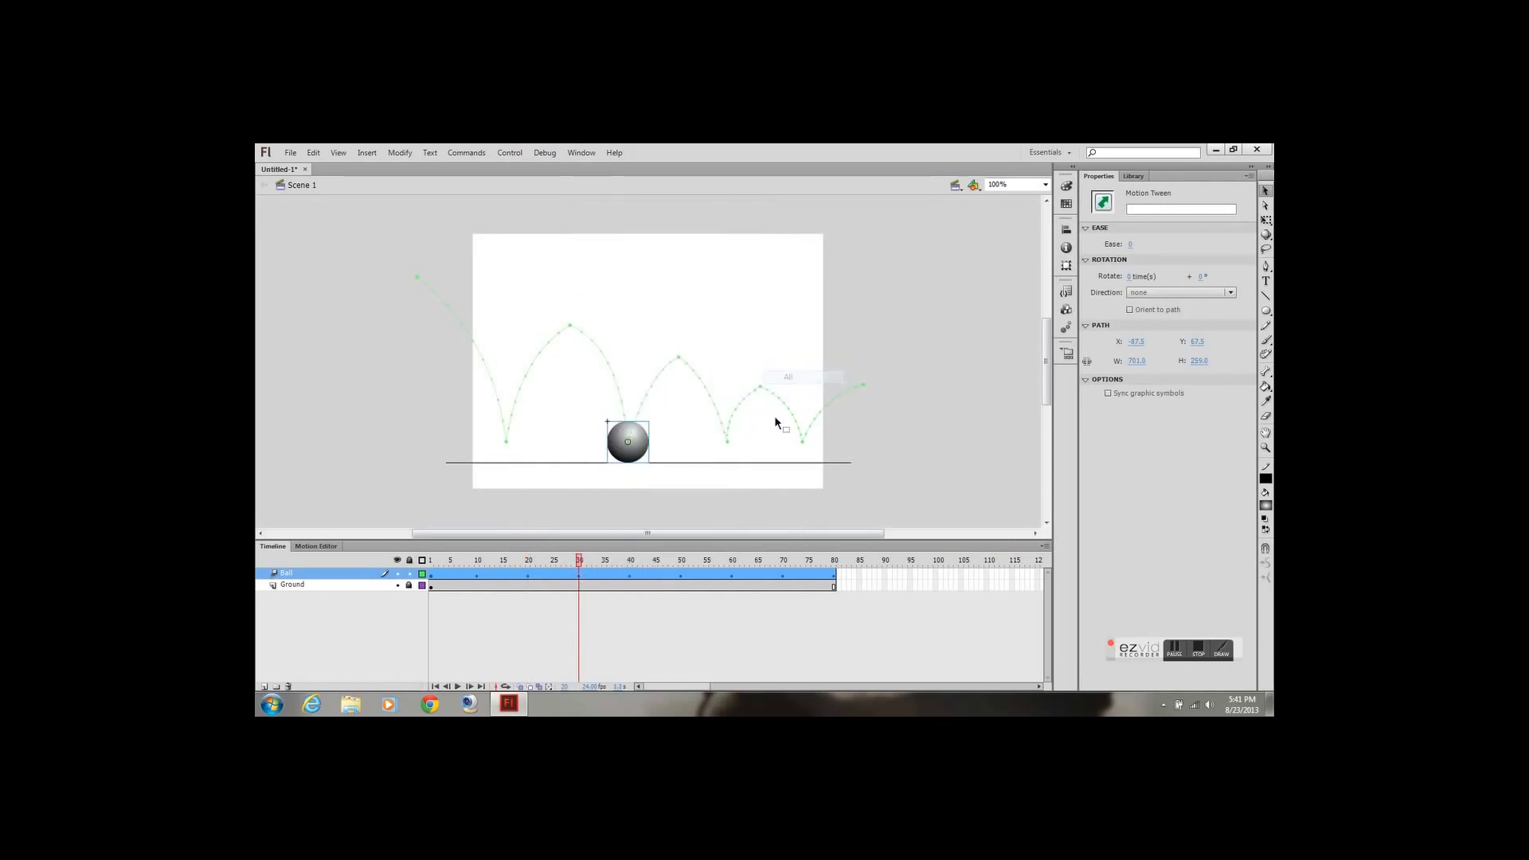
pyautogui.click(631, 577)
pyautogui.rightClick(631, 576)
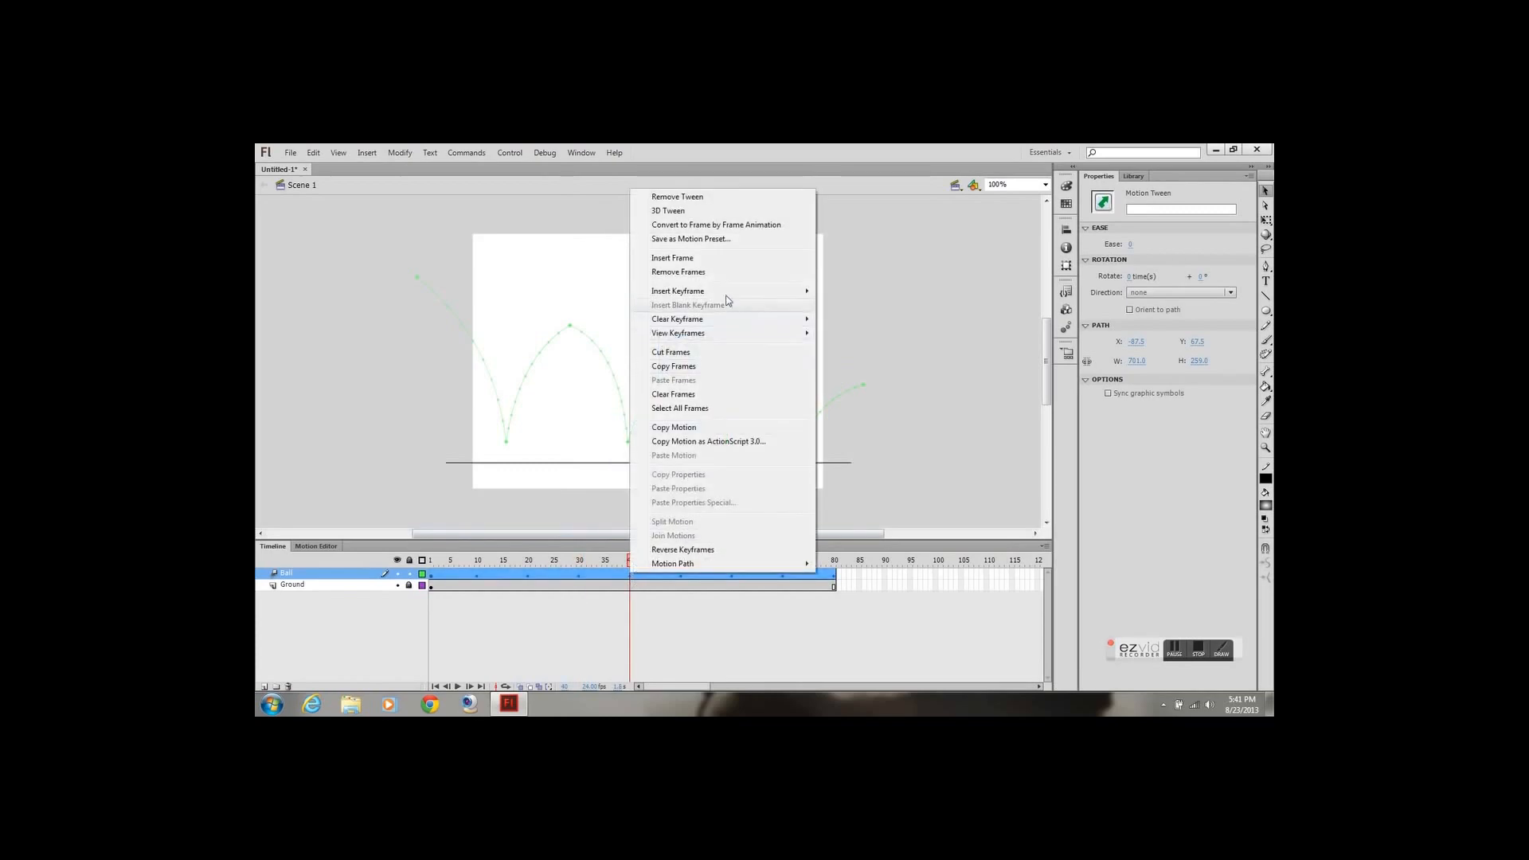
pyautogui.moveTo(750, 298)
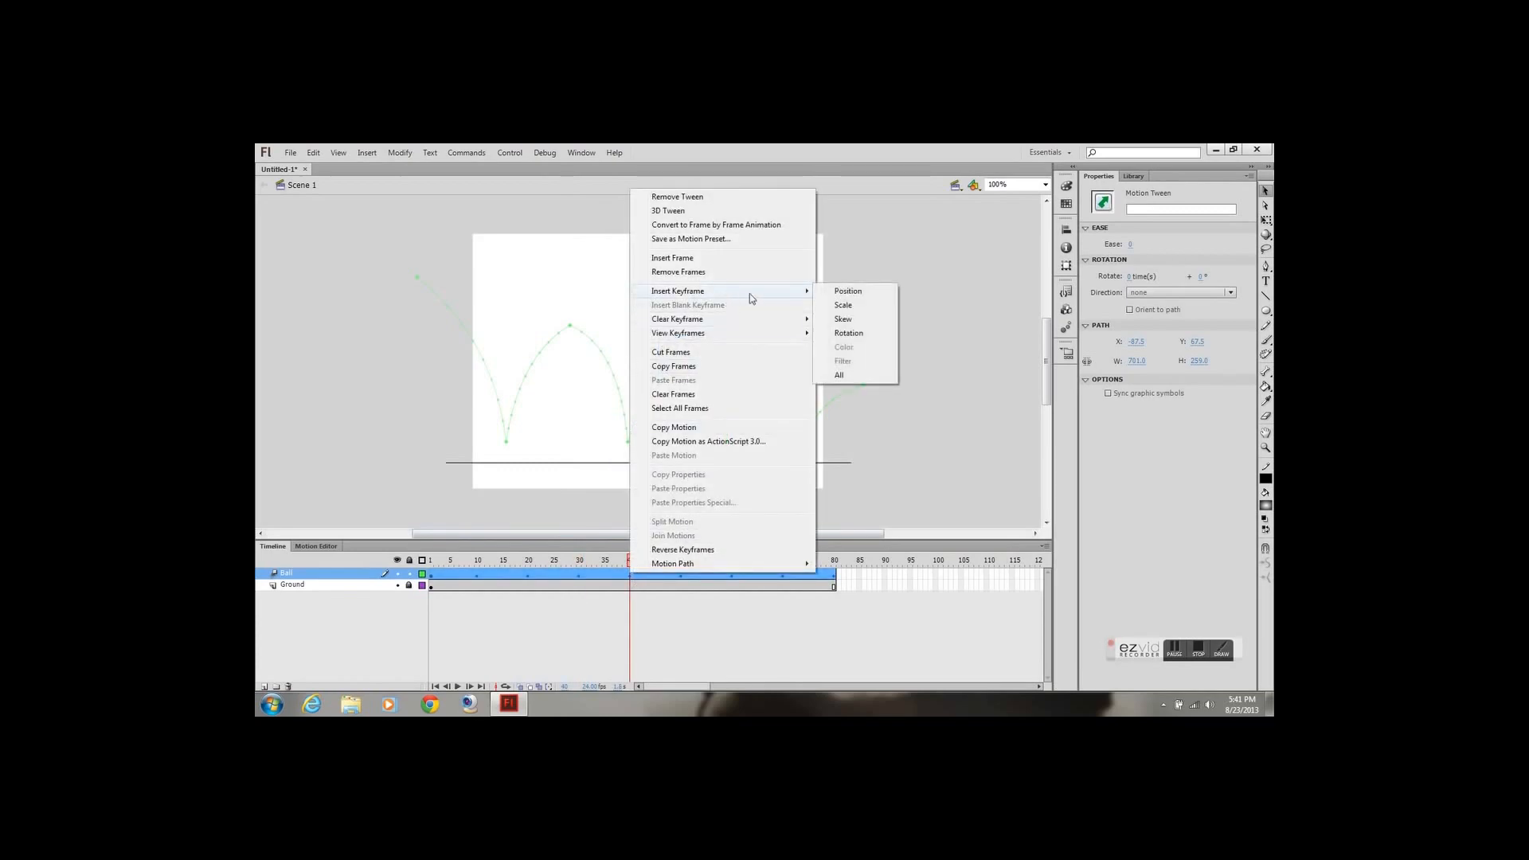
pyautogui.click(841, 374)
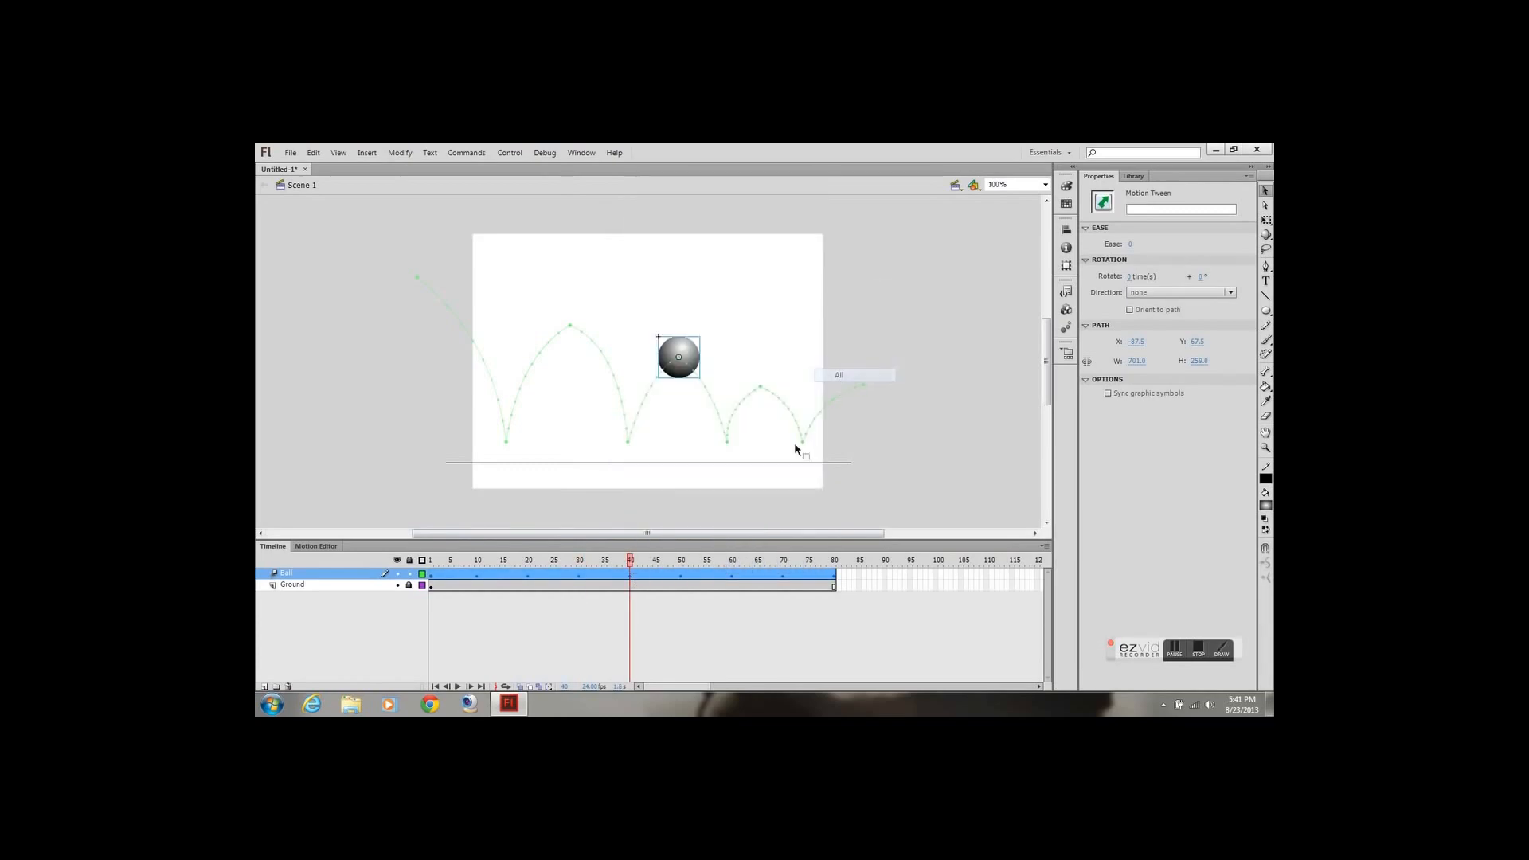
# Add all-property keyframes to the Ball tween at frames 50 and 60
pyautogui.click(682, 564)
pyautogui.rightClick(682, 574)
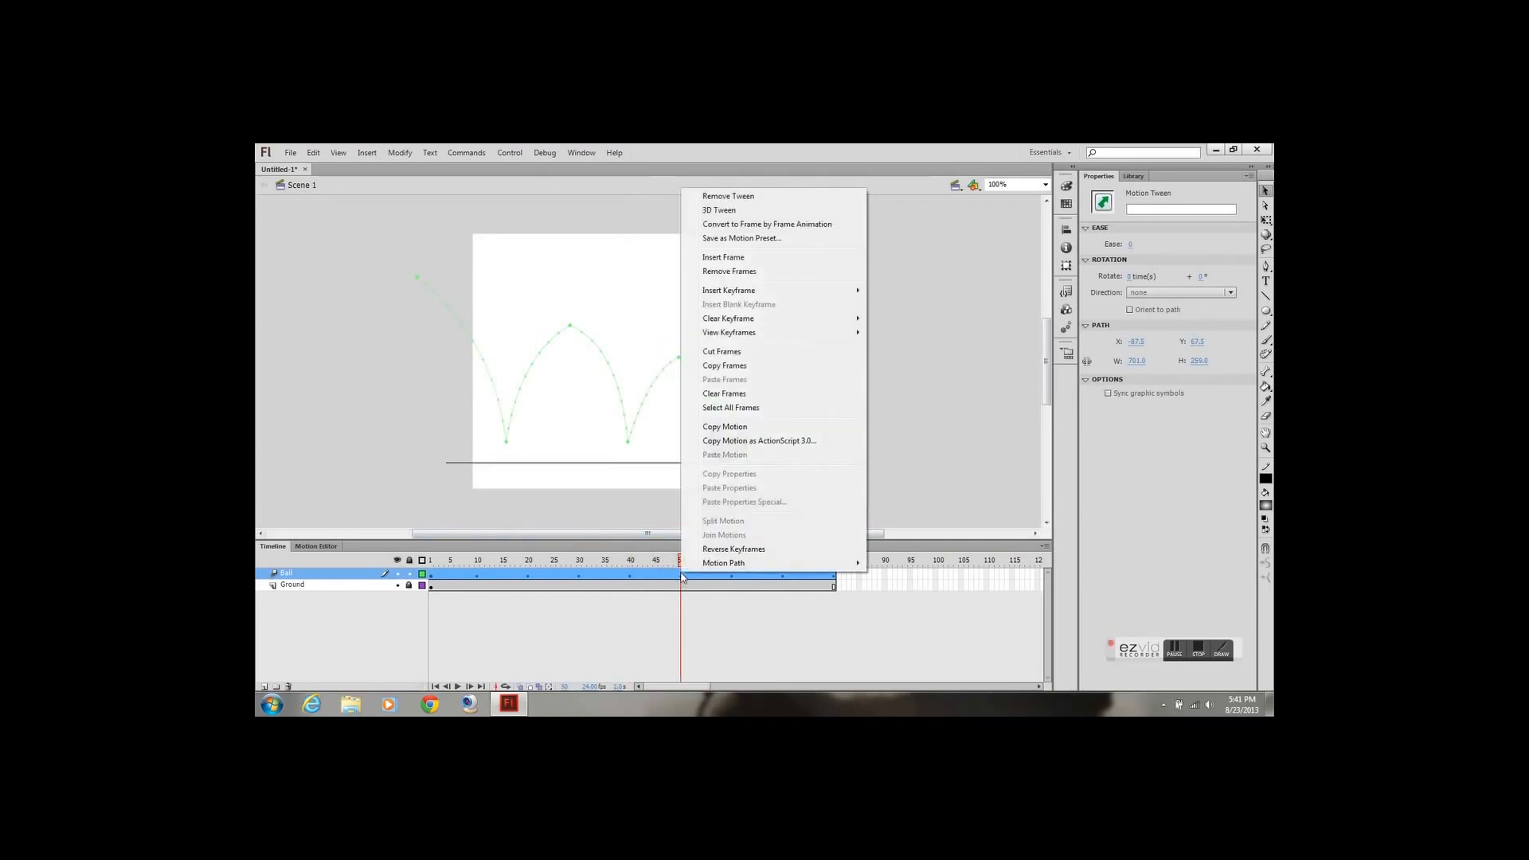
pyautogui.moveTo(754, 318)
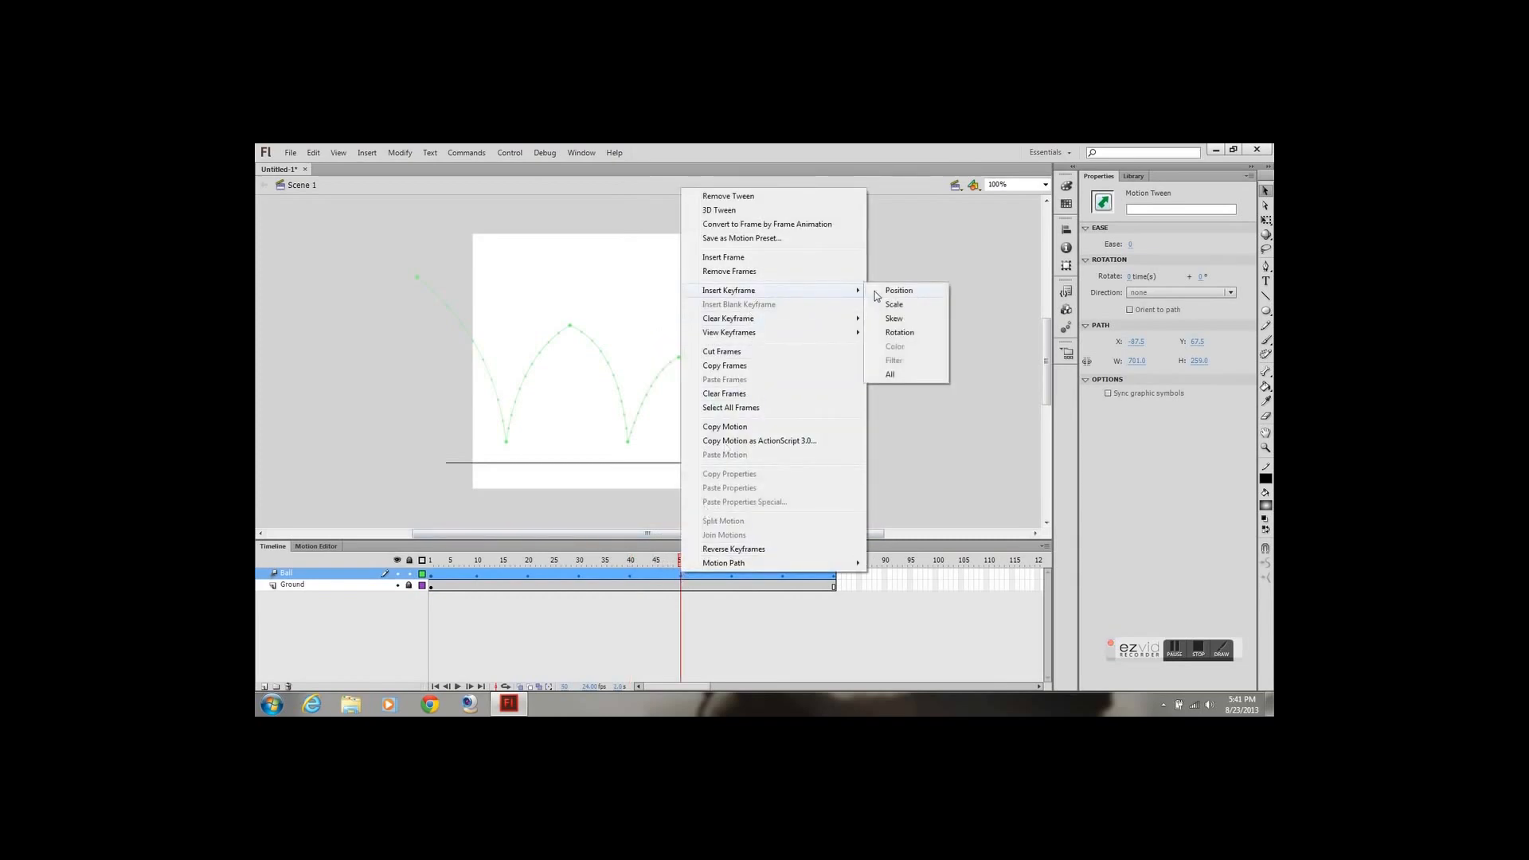
pyautogui.click(886, 376)
pyautogui.click(732, 564)
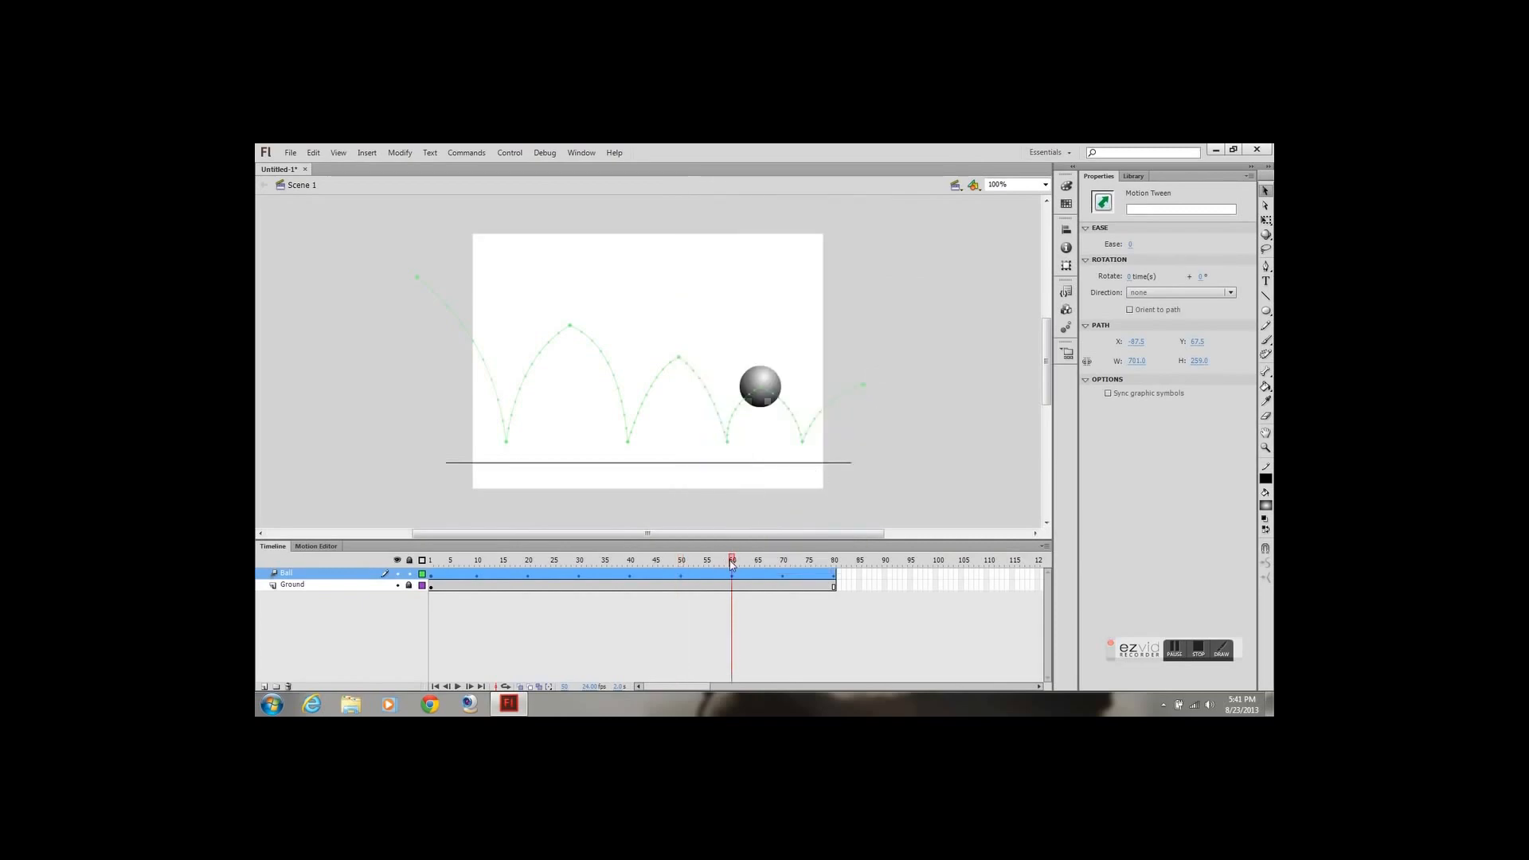
pyautogui.rightClick(735, 572)
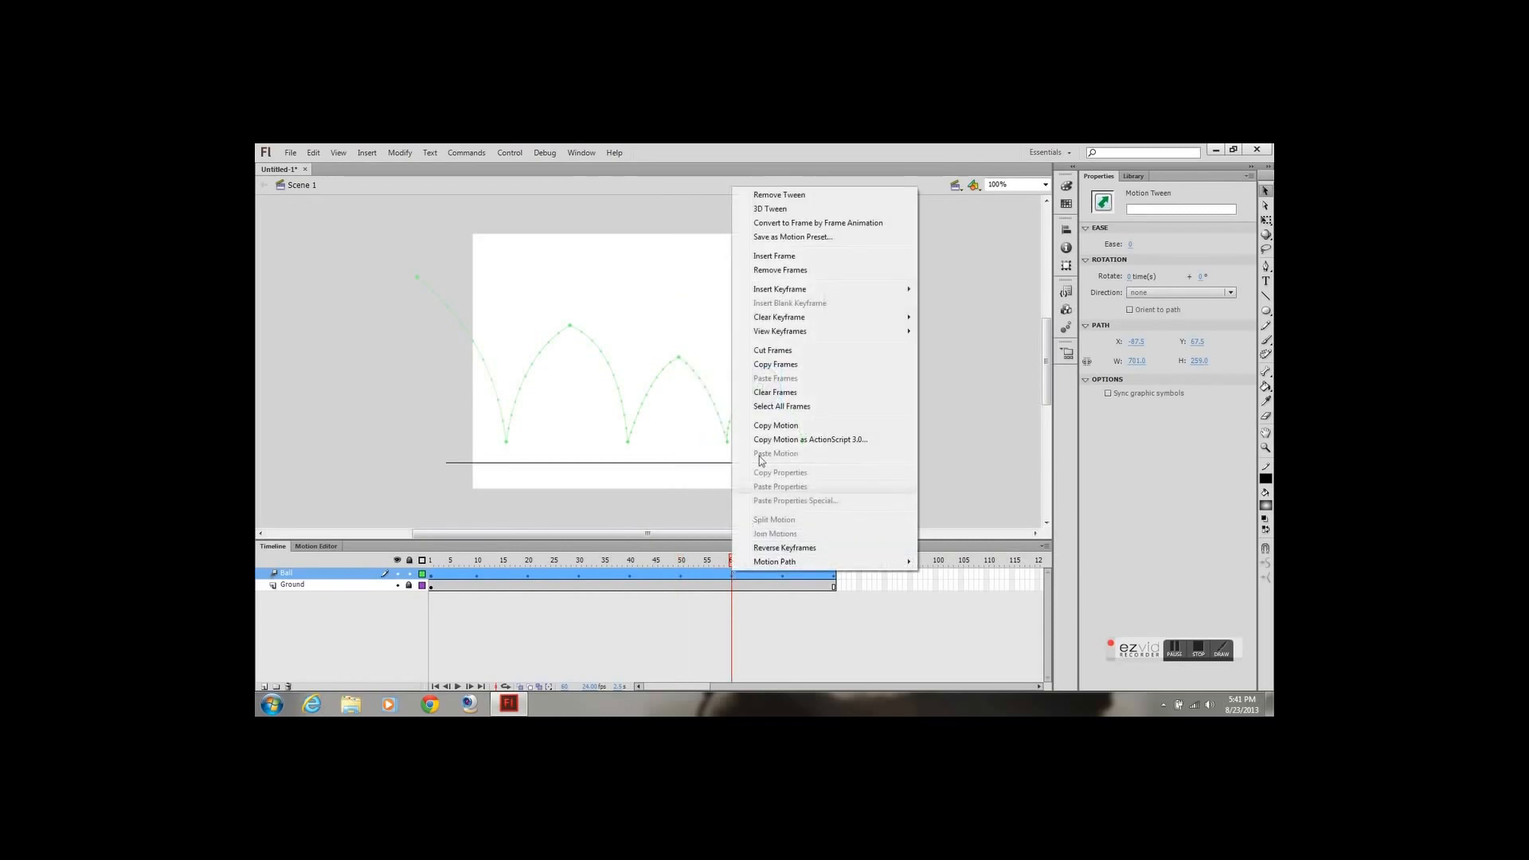
pyautogui.moveTo(797, 291)
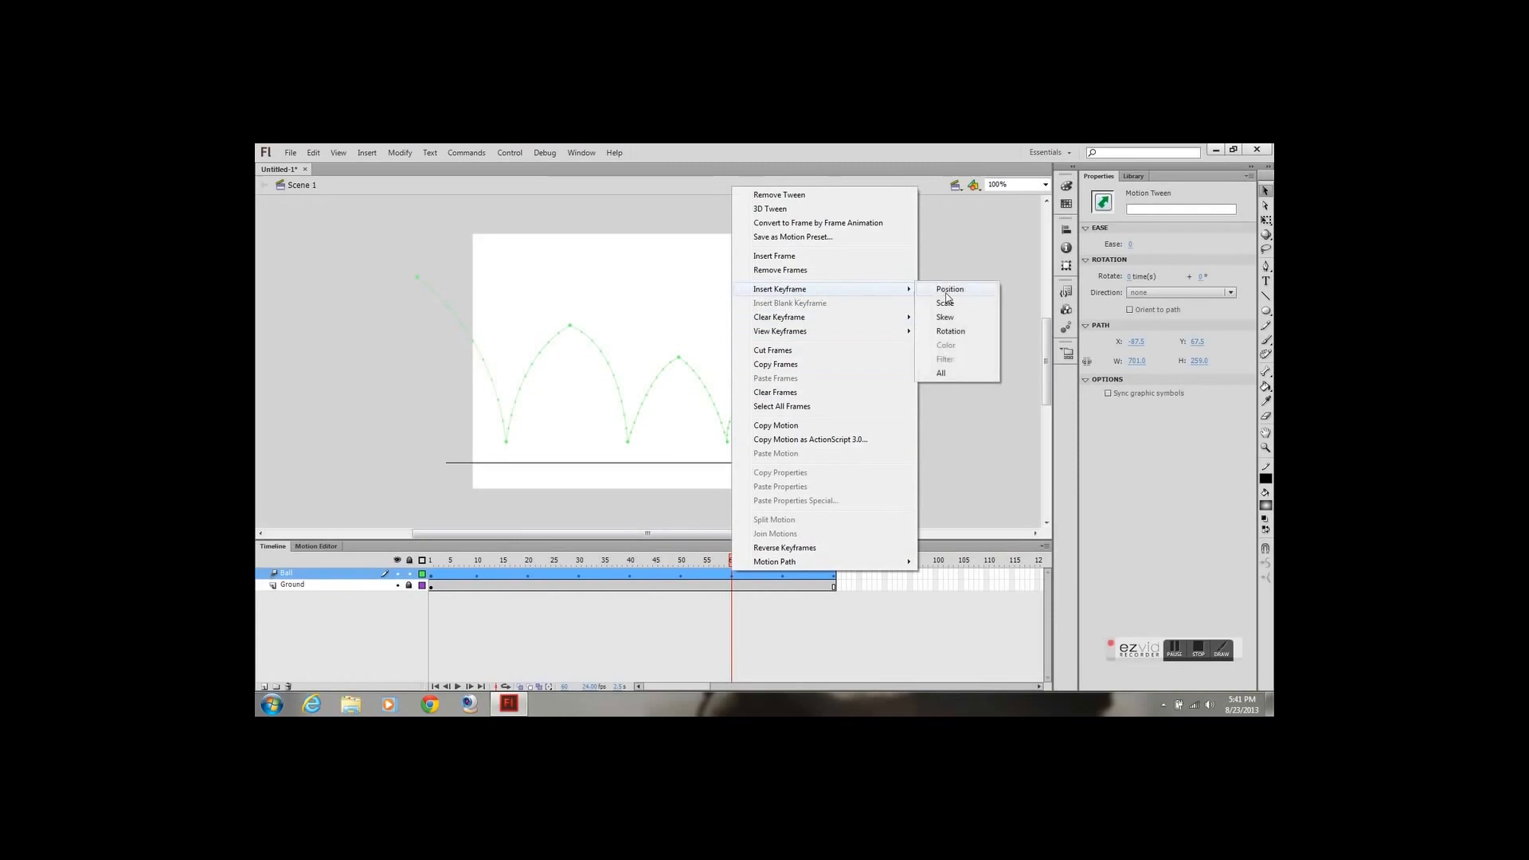
pyautogui.click(940, 376)
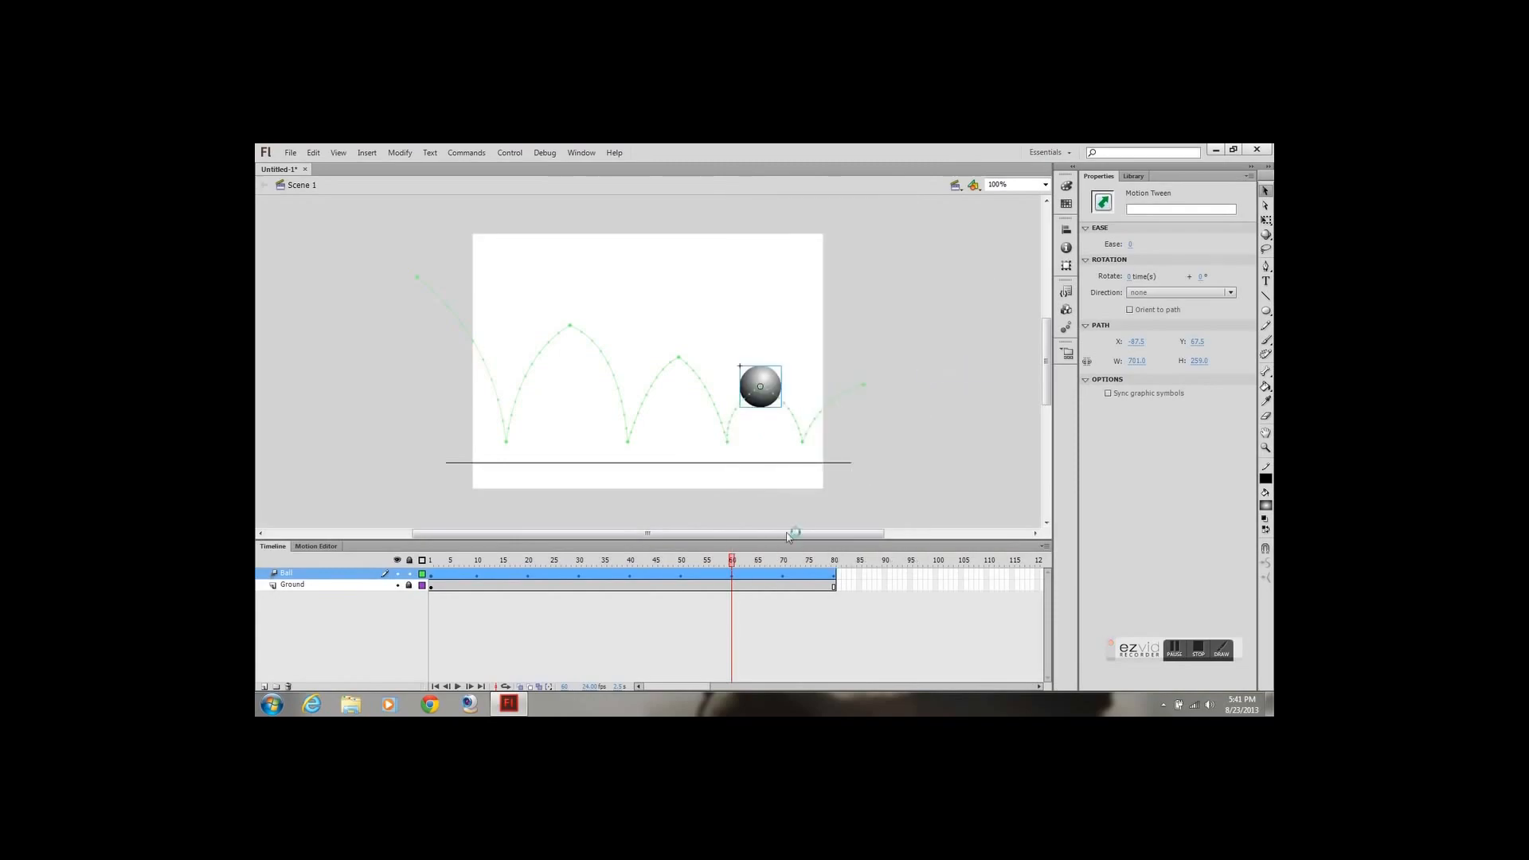
# Add all-property keyframes to the Ball tween at frames 70 and 80
pyautogui.rightClick(783, 572)
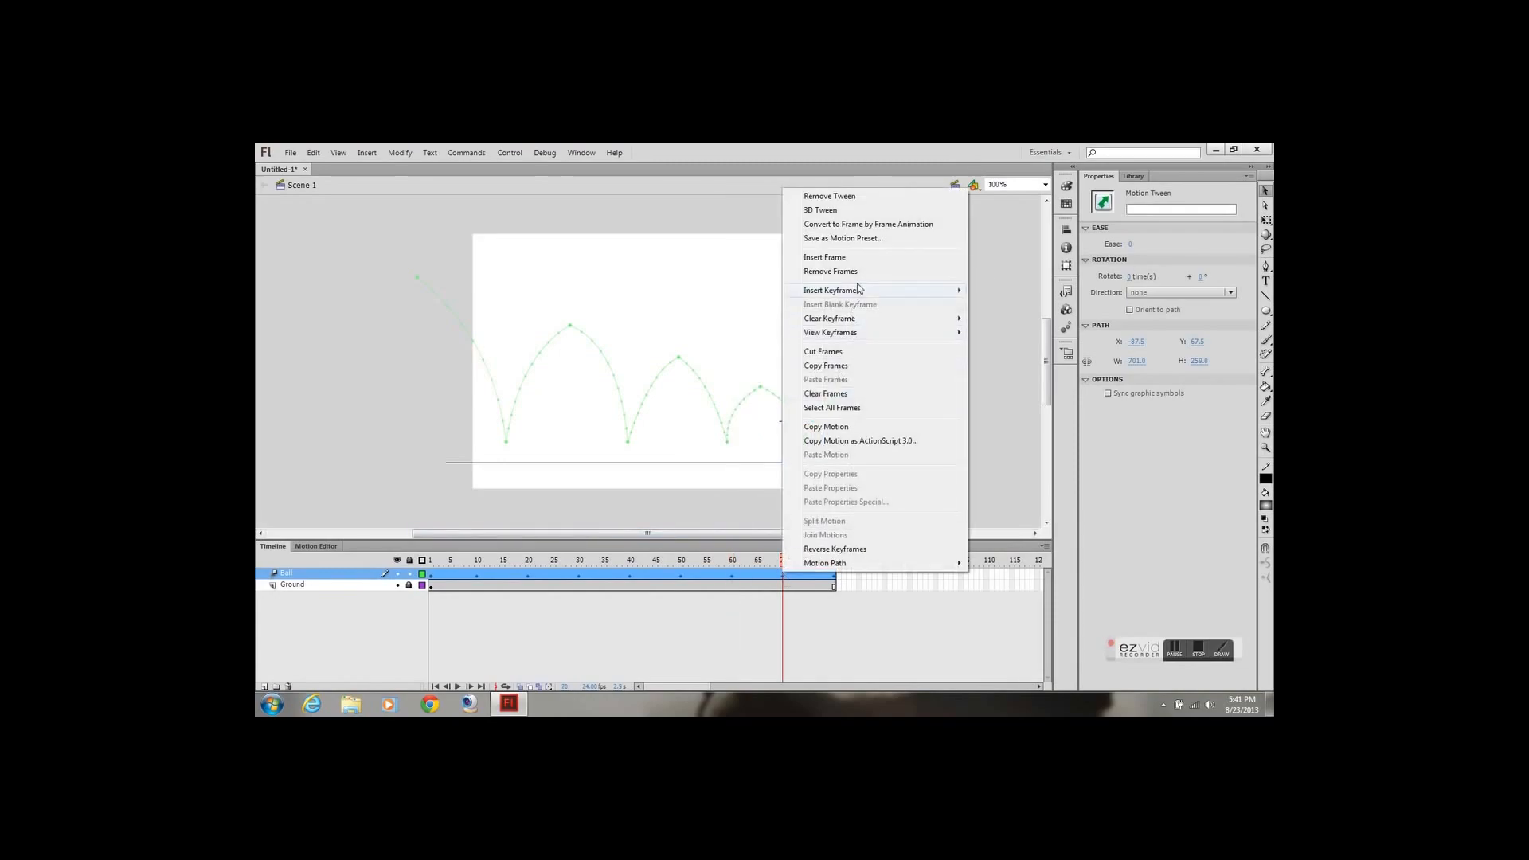
pyautogui.moveTo(863, 292)
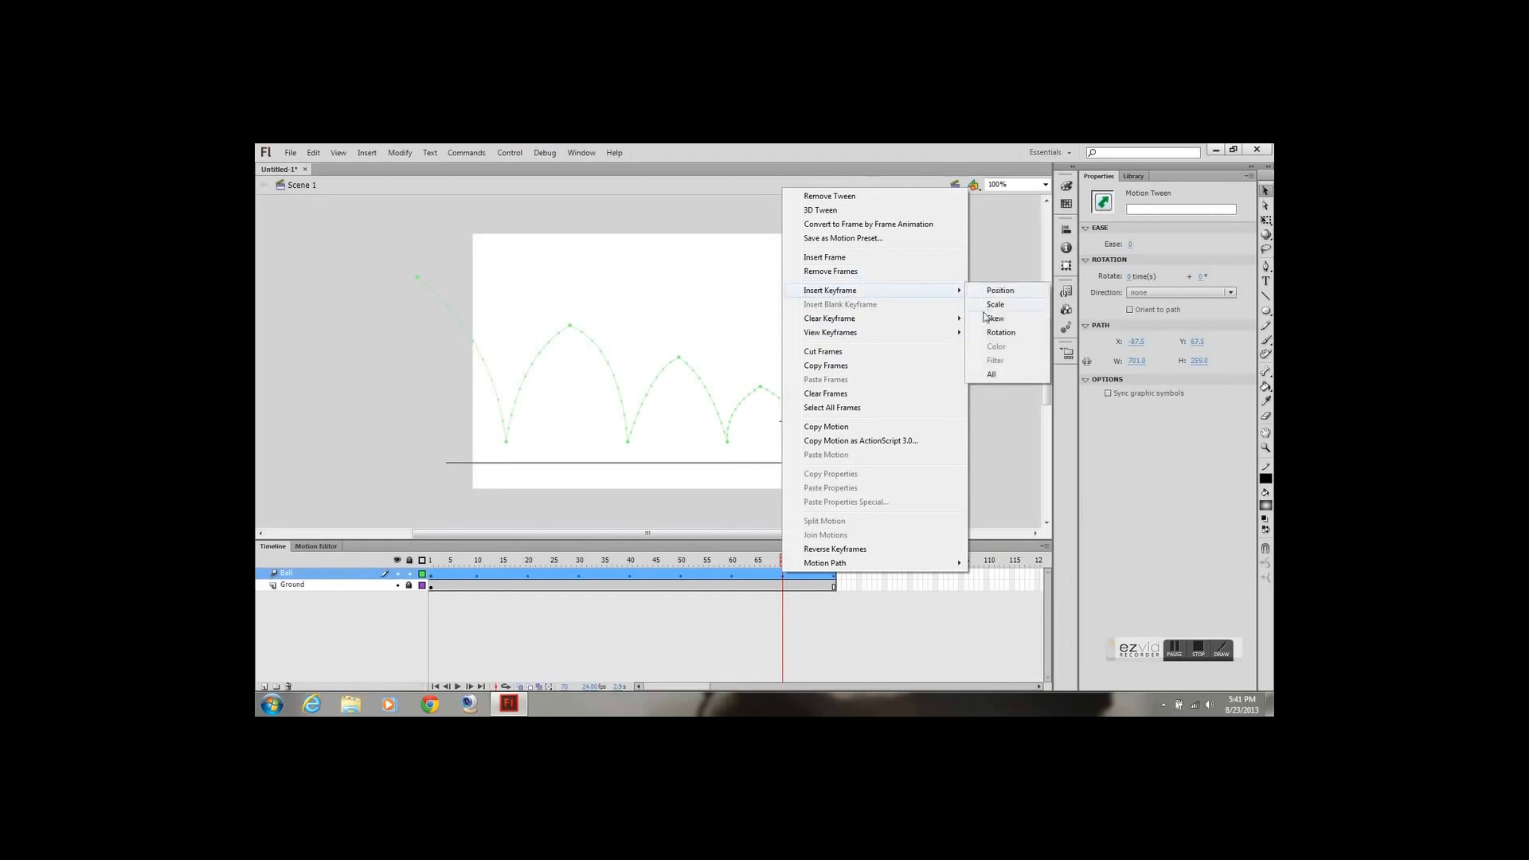
pyautogui.click(992, 376)
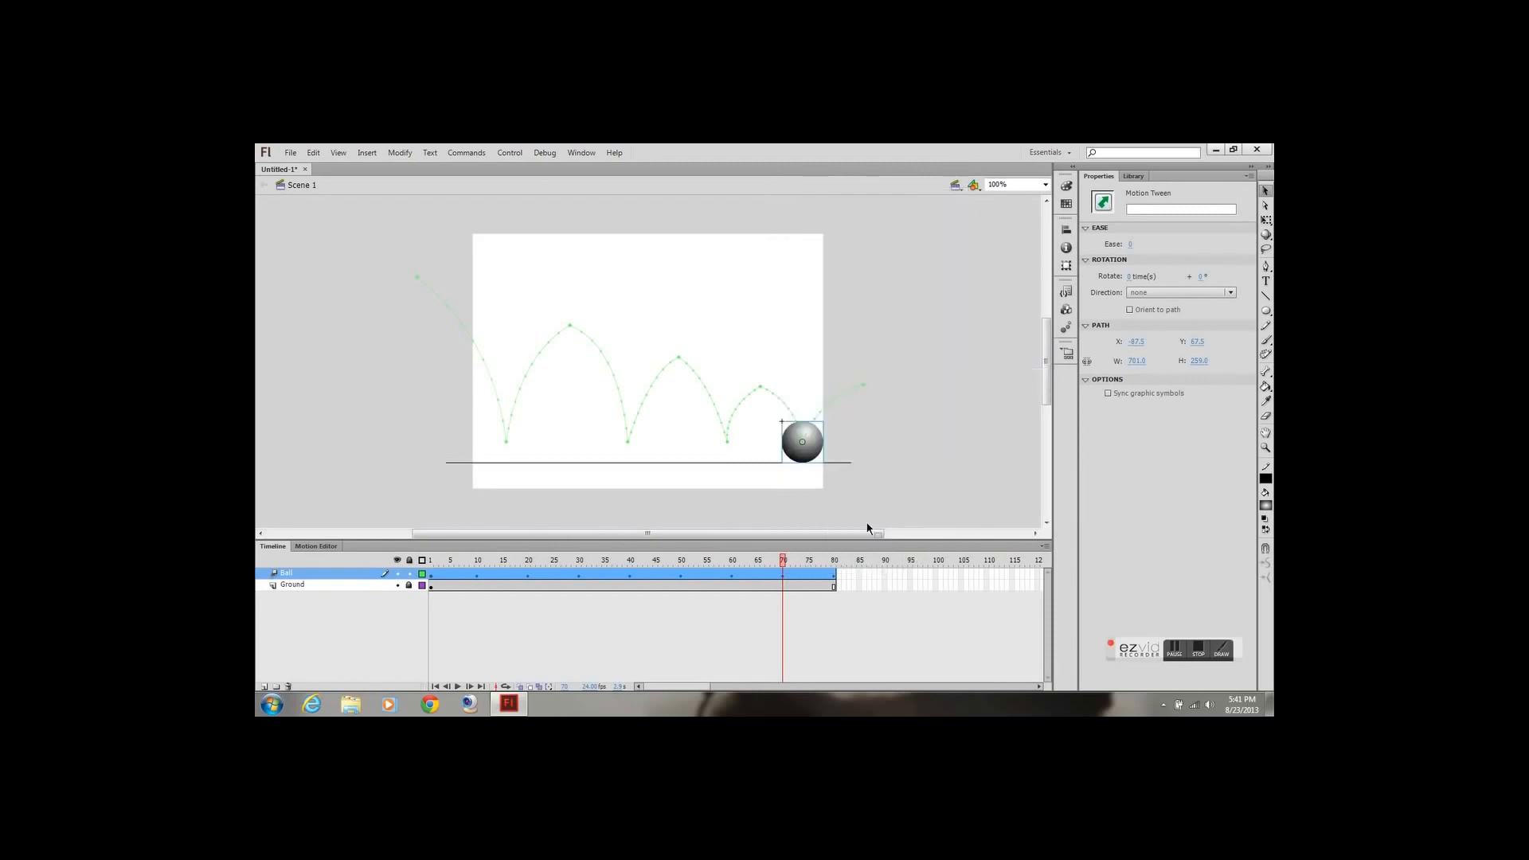
pyautogui.click(834, 562)
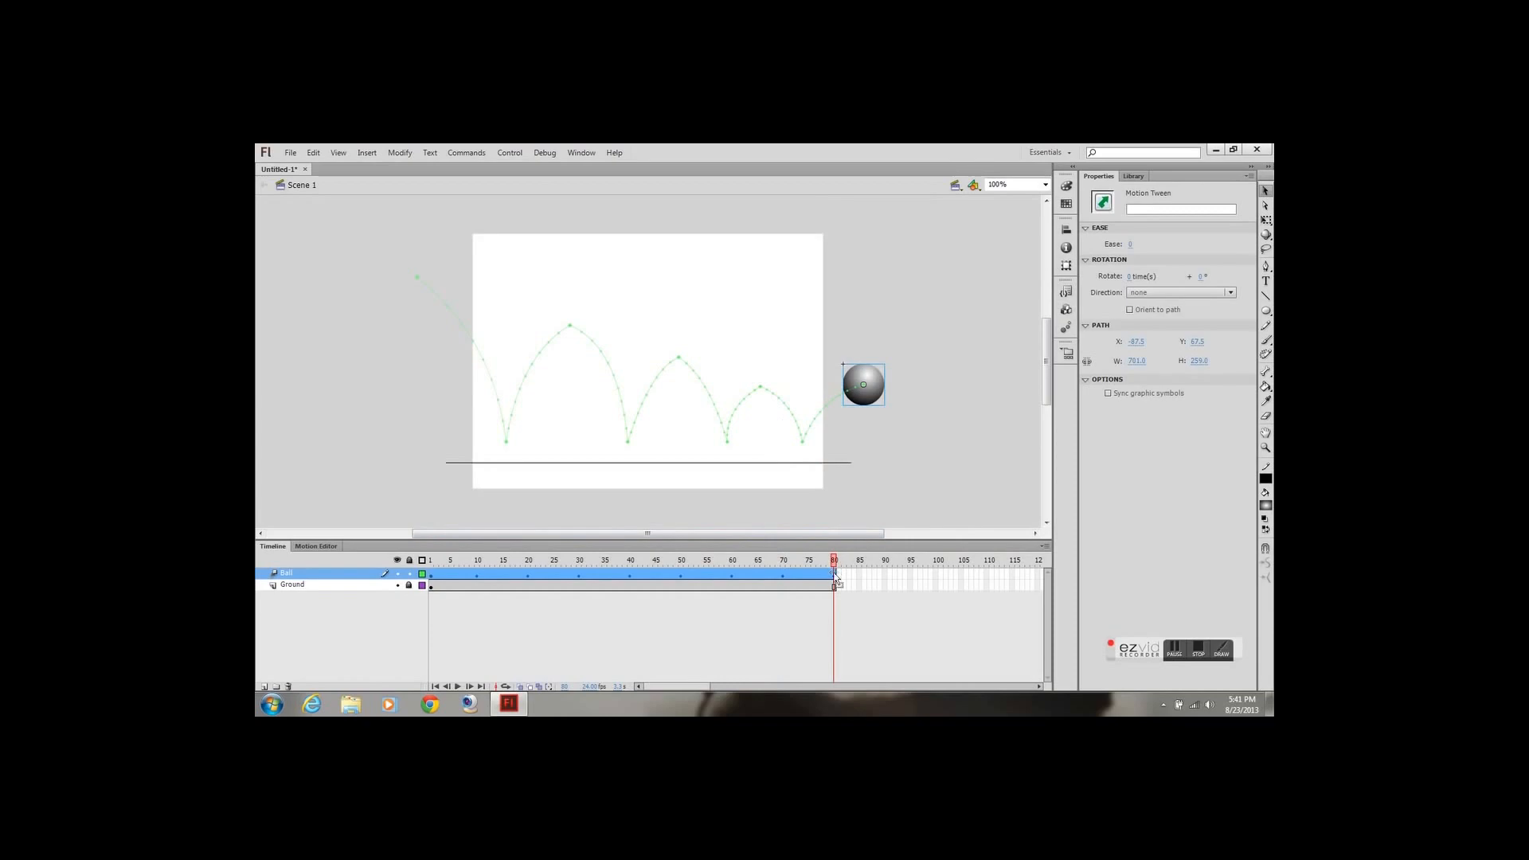
pyautogui.rightClick(836, 577)
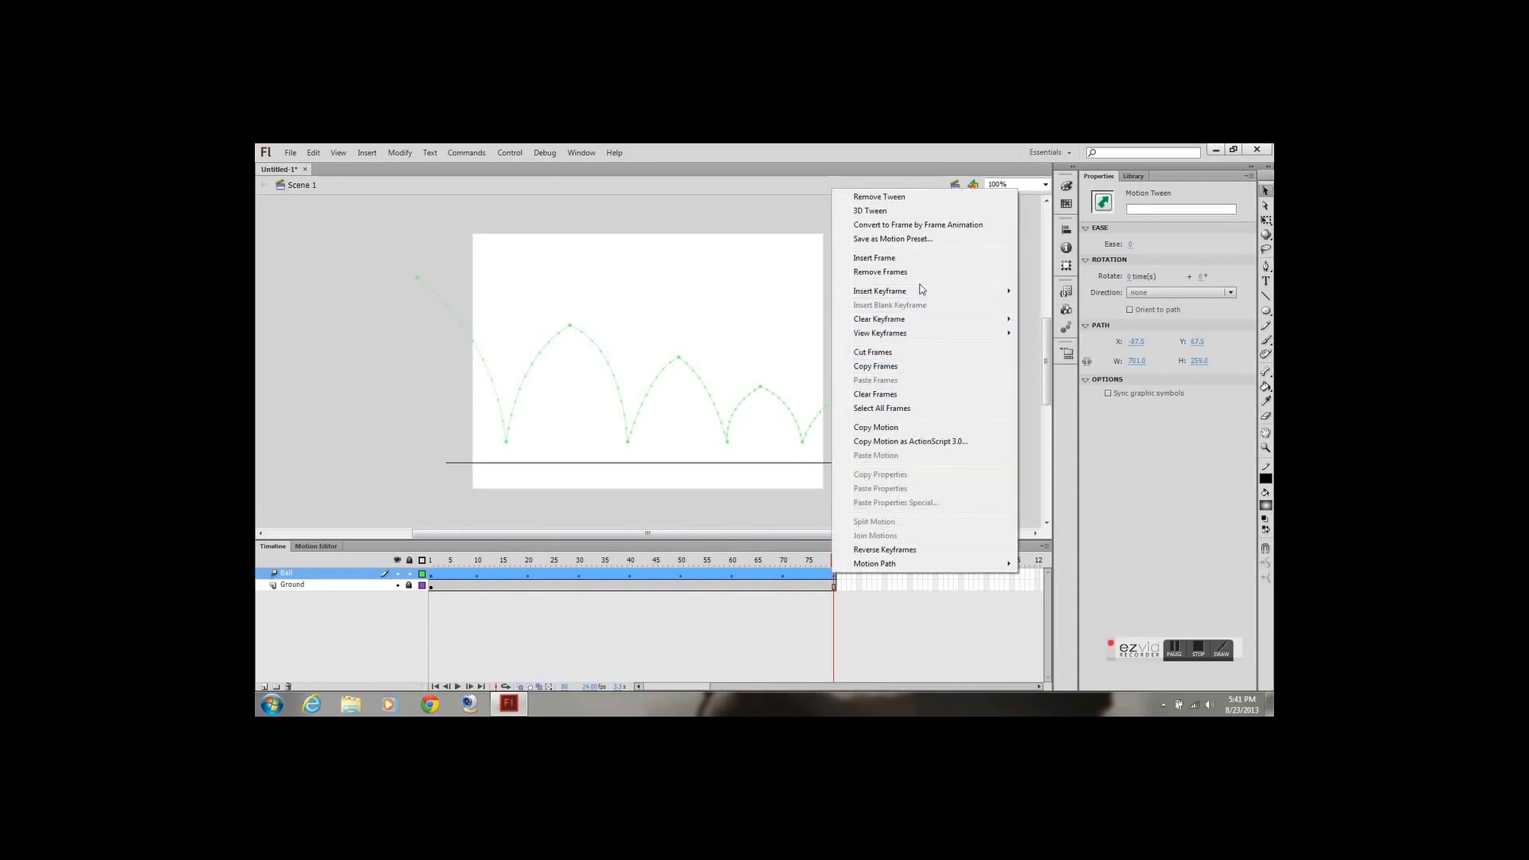
pyautogui.moveTo(967, 293)
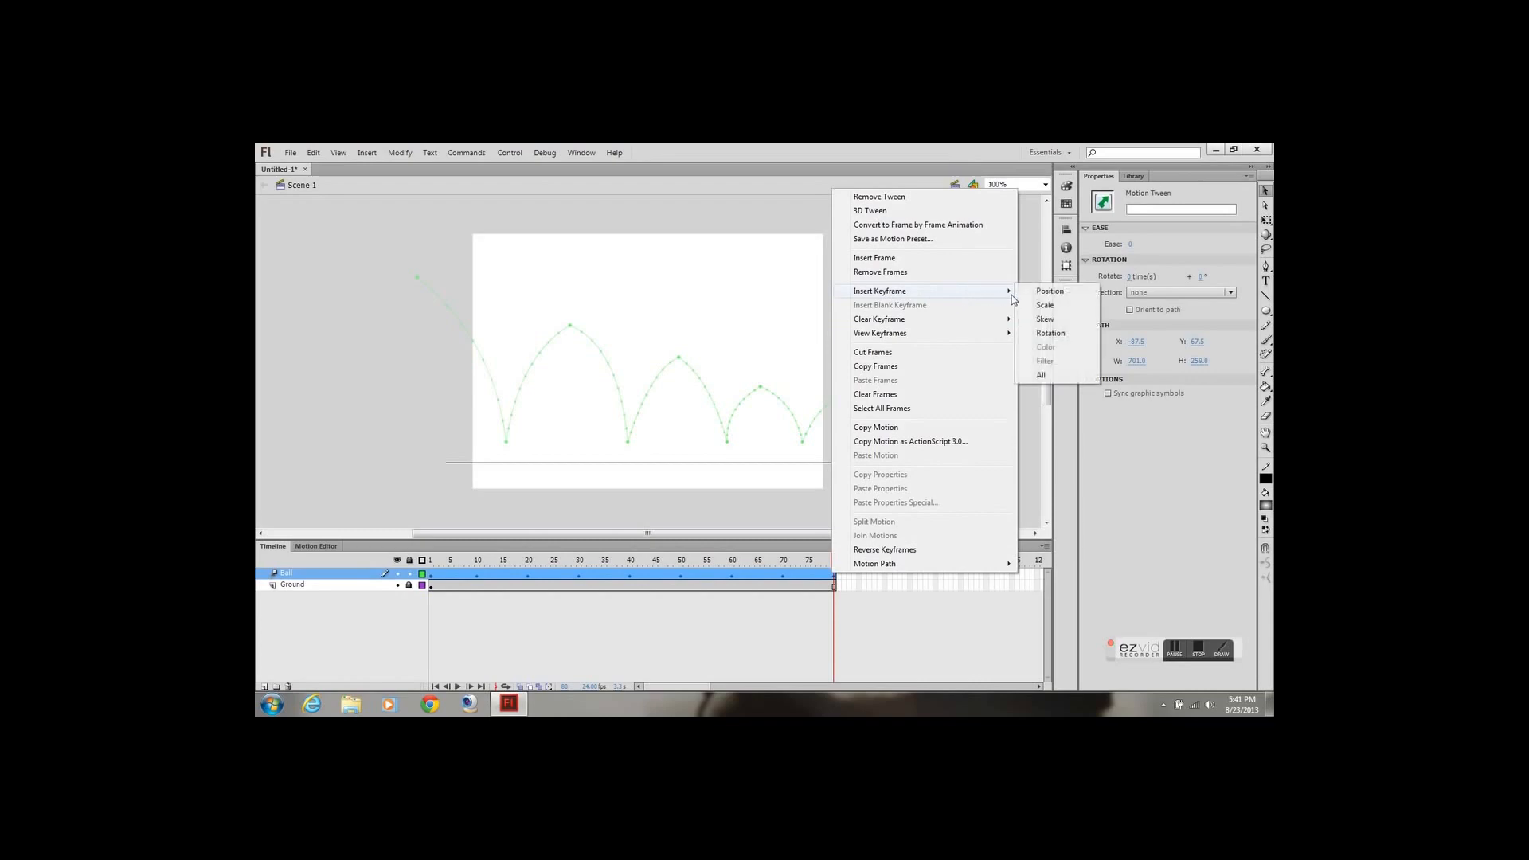
pyautogui.click(1041, 376)
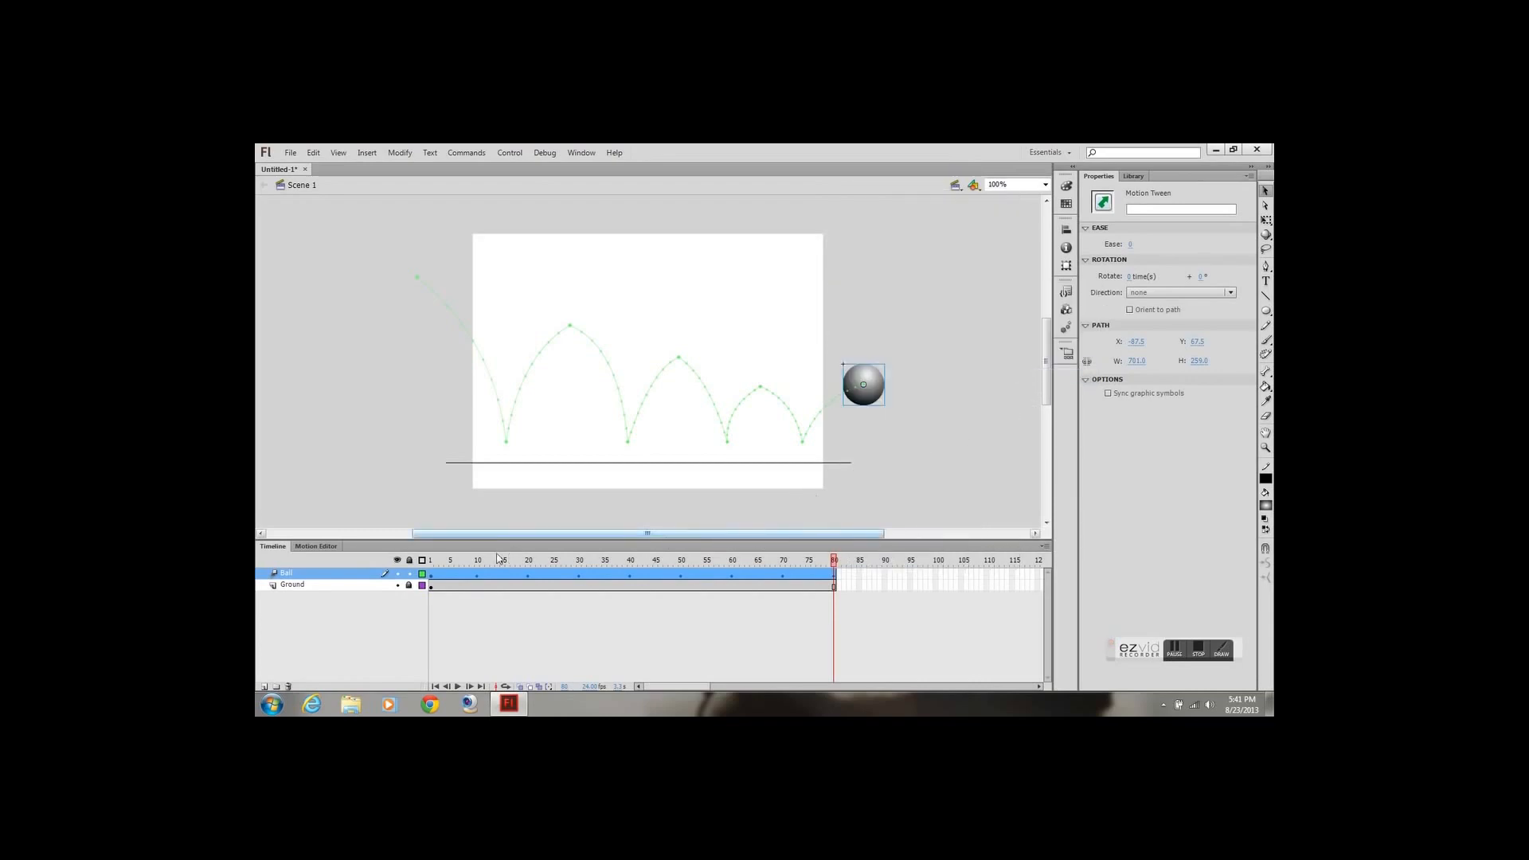
# Play back the bouncing ball animation and return the playhead to frame 1
pyautogui.press('Return')
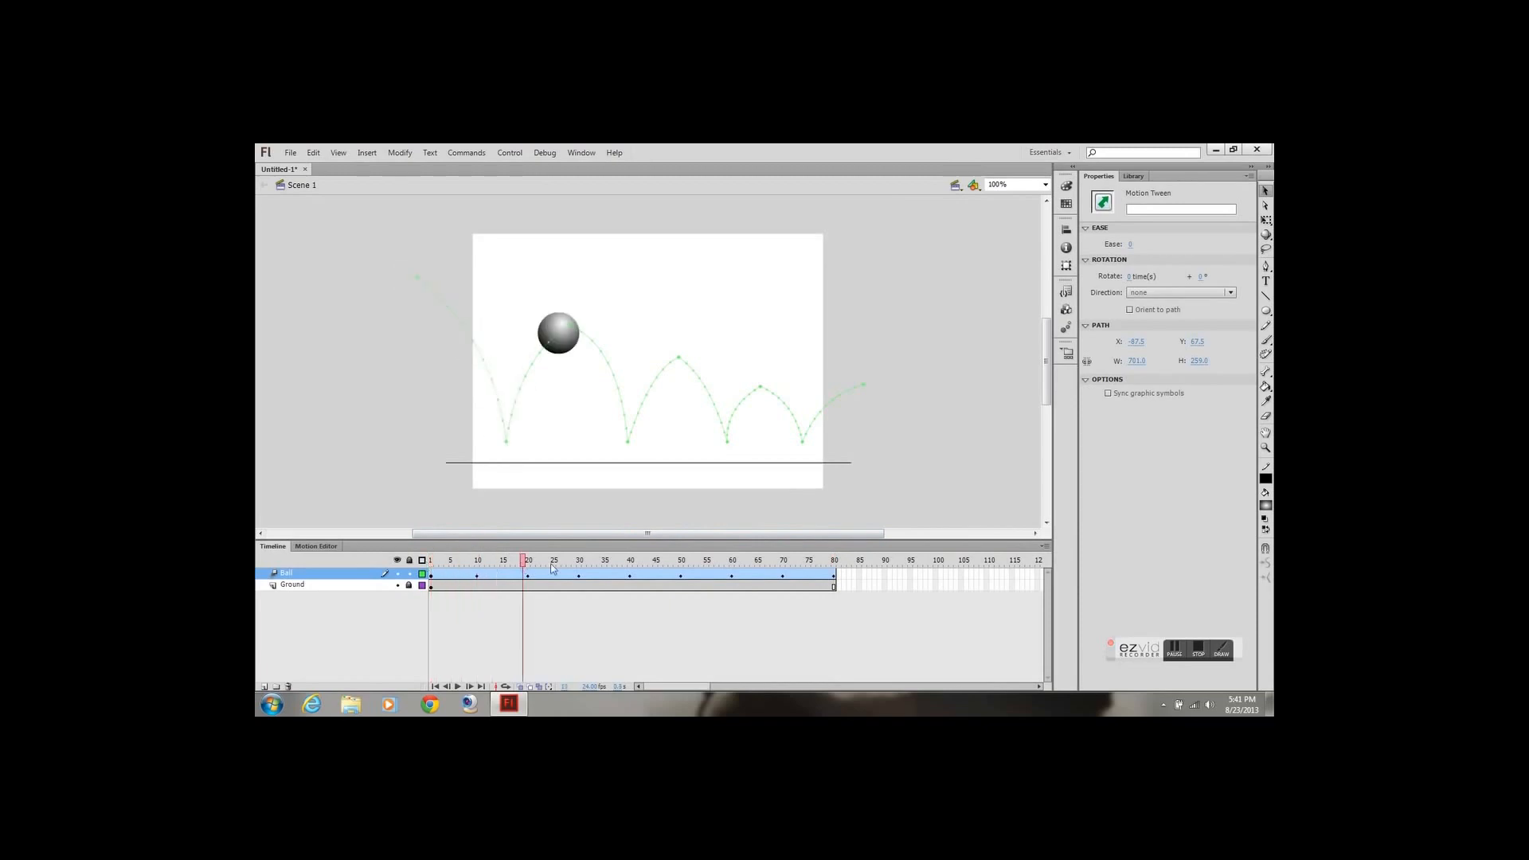
pyautogui.moveTo(552, 567); pyautogui.dragTo(410, 584)
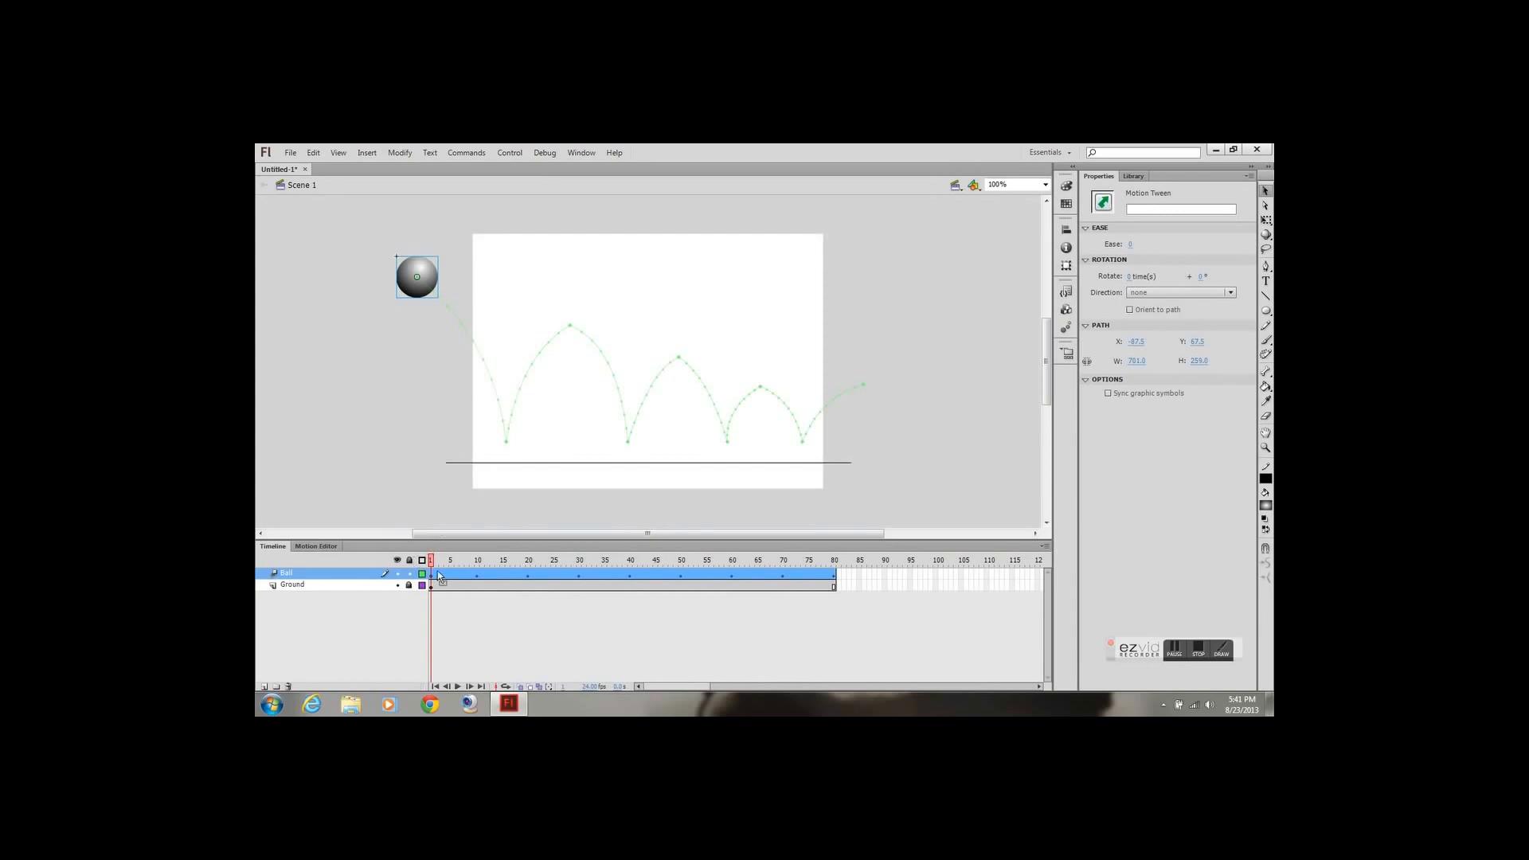
pyautogui.moveTo(437, 572); pyautogui.dragTo(394, 614)
# Insert an all-property keyframe at frame 8 of the Ball layer, just before the first ground contact
pyautogui.click(468, 575)
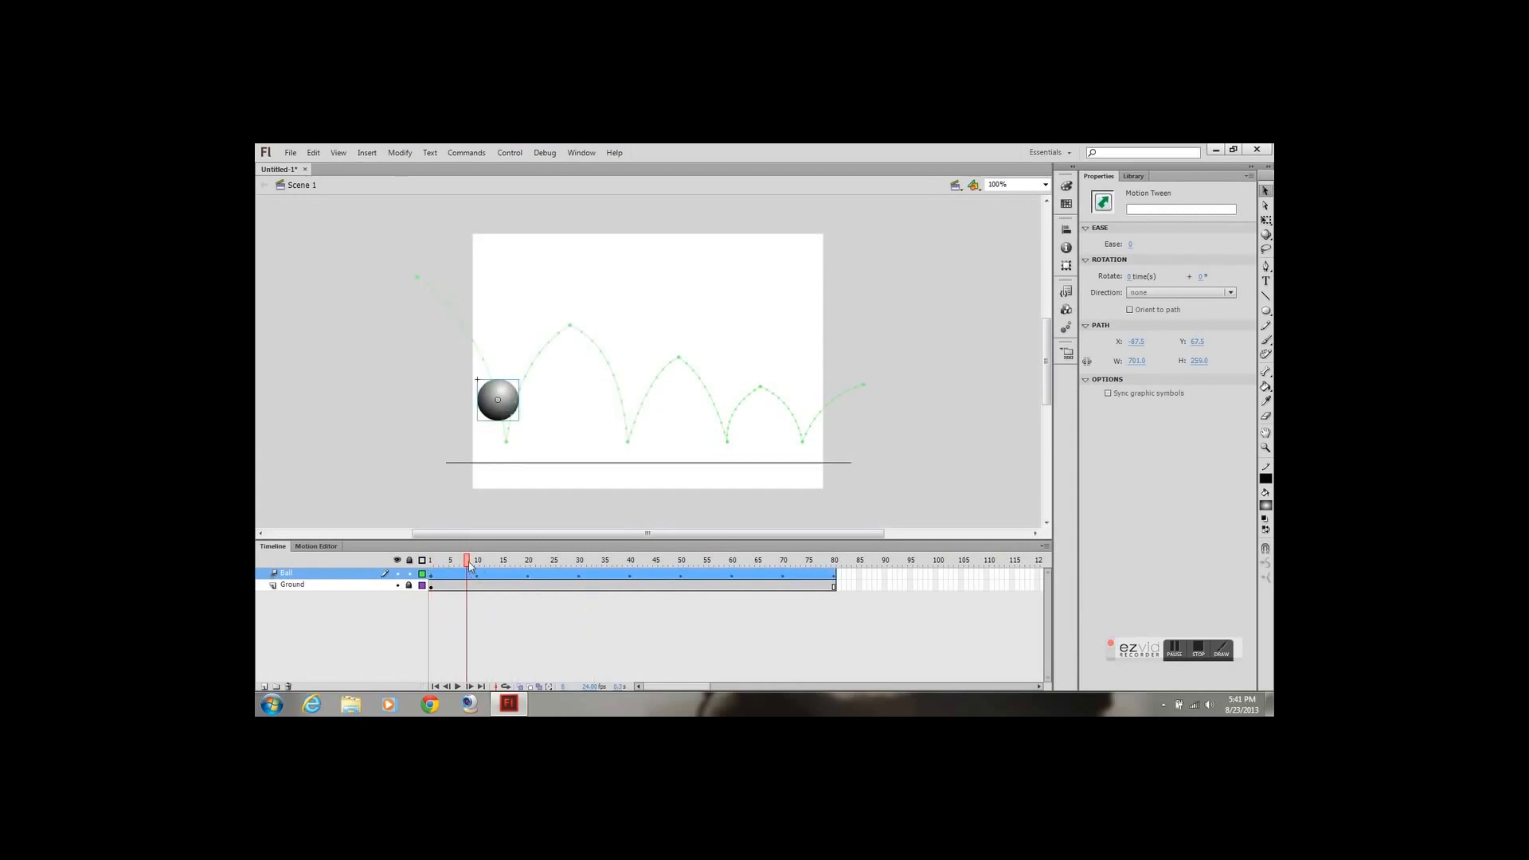
pyautogui.click(473, 574)
pyautogui.click(469, 578)
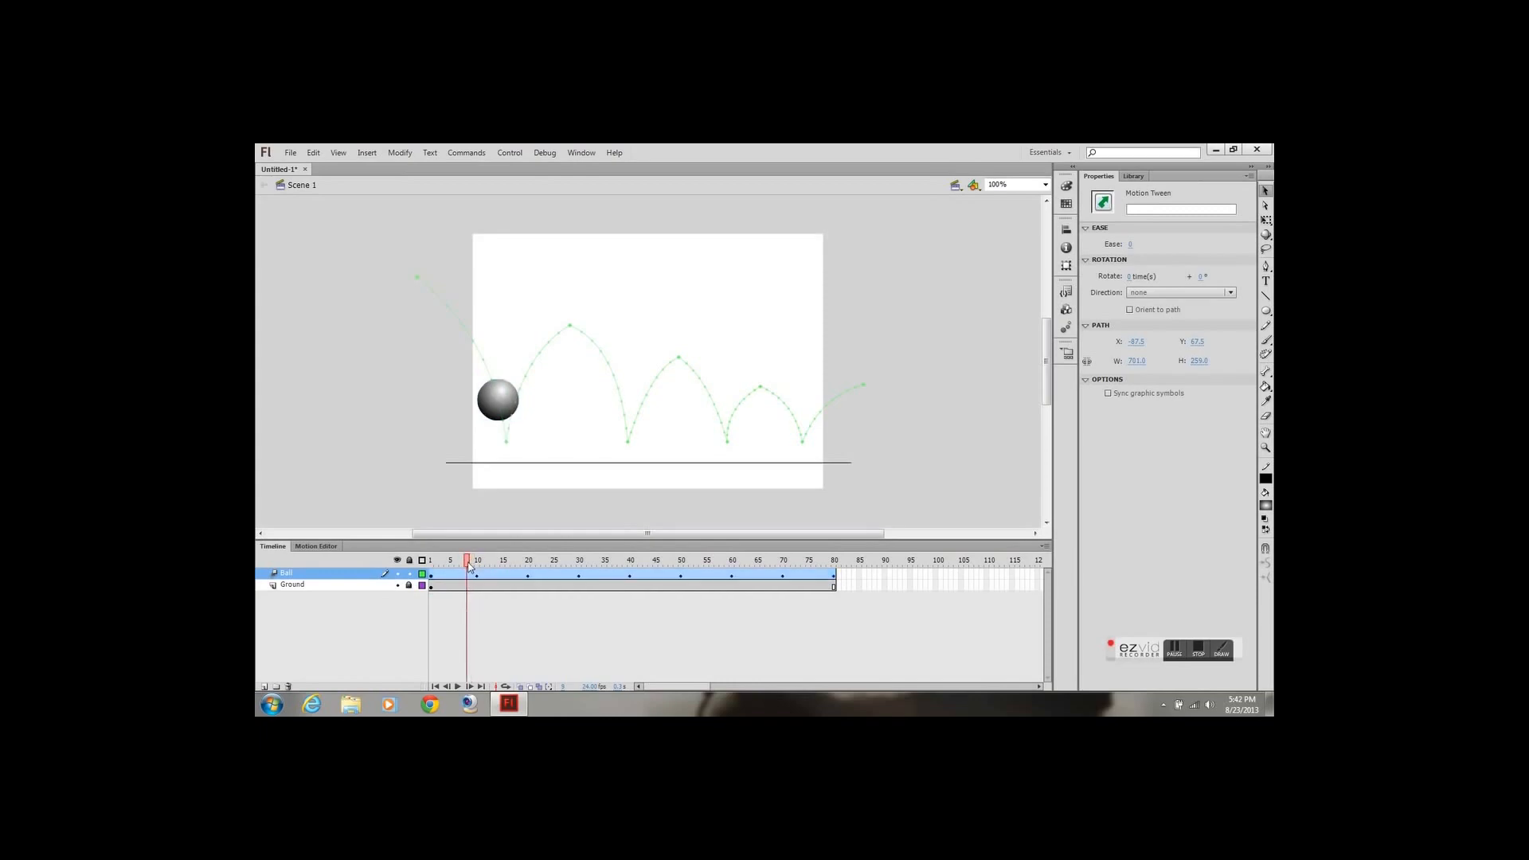
pyautogui.rightClick(469, 578)
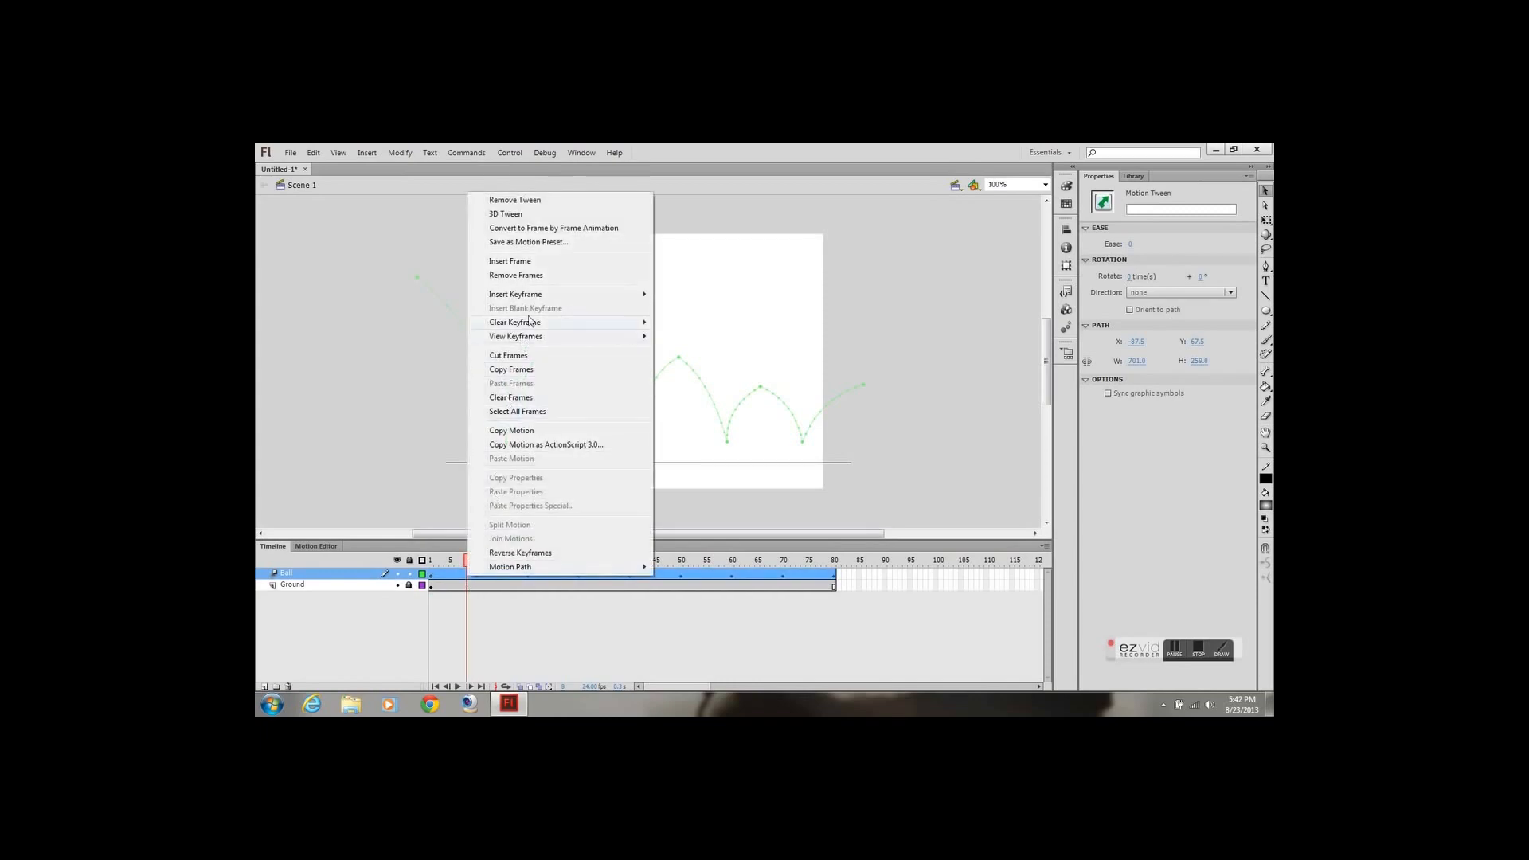
pyautogui.moveTo(544, 293)
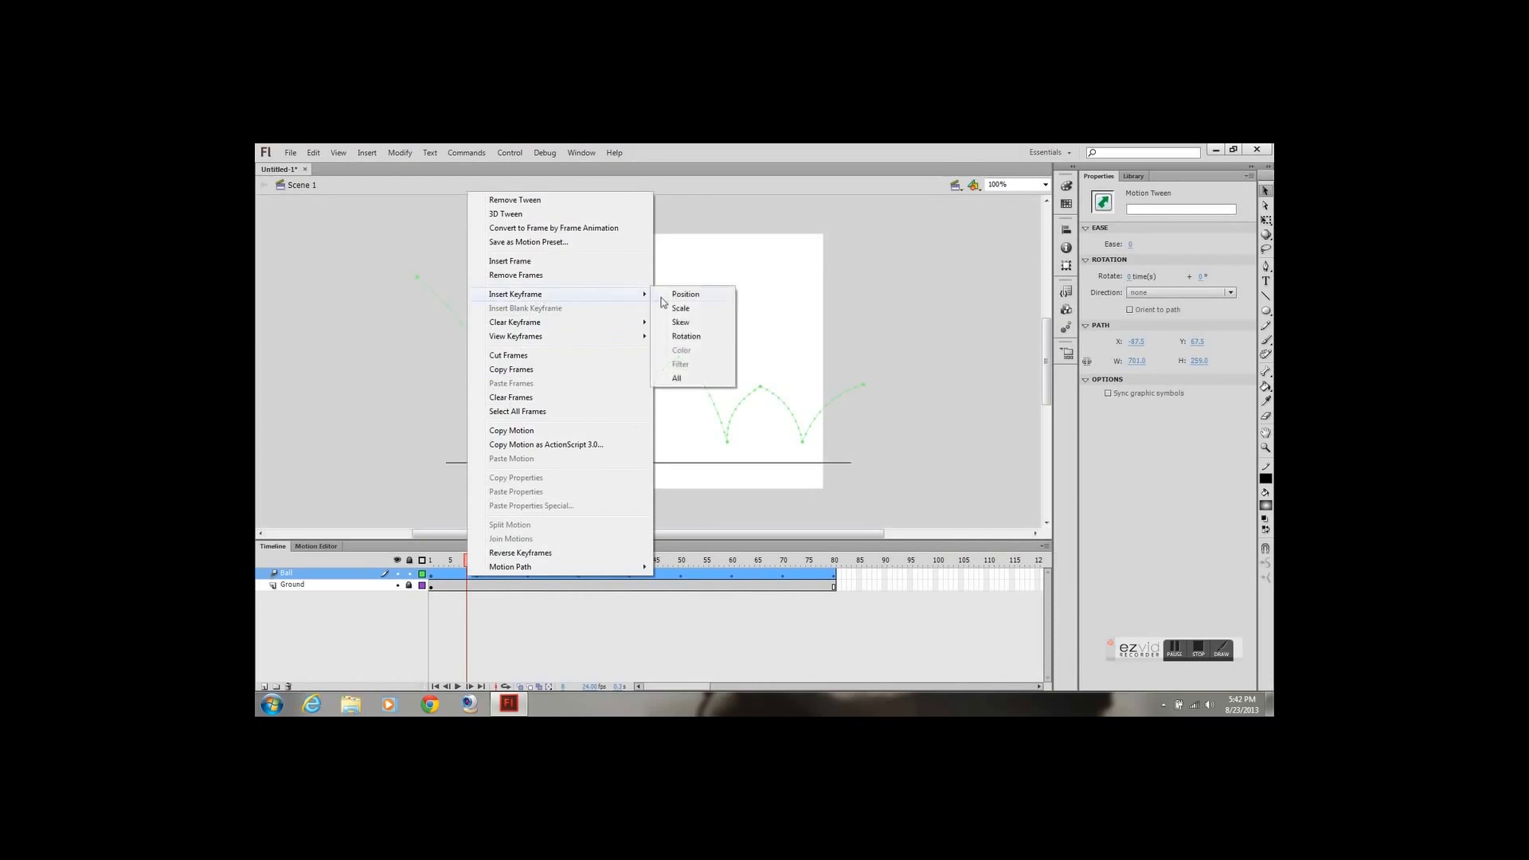
pyautogui.click(678, 378)
# Insert an all-property keyframe at frame 12 of the Ball layer, just after the first ground contact
pyautogui.click(488, 563)
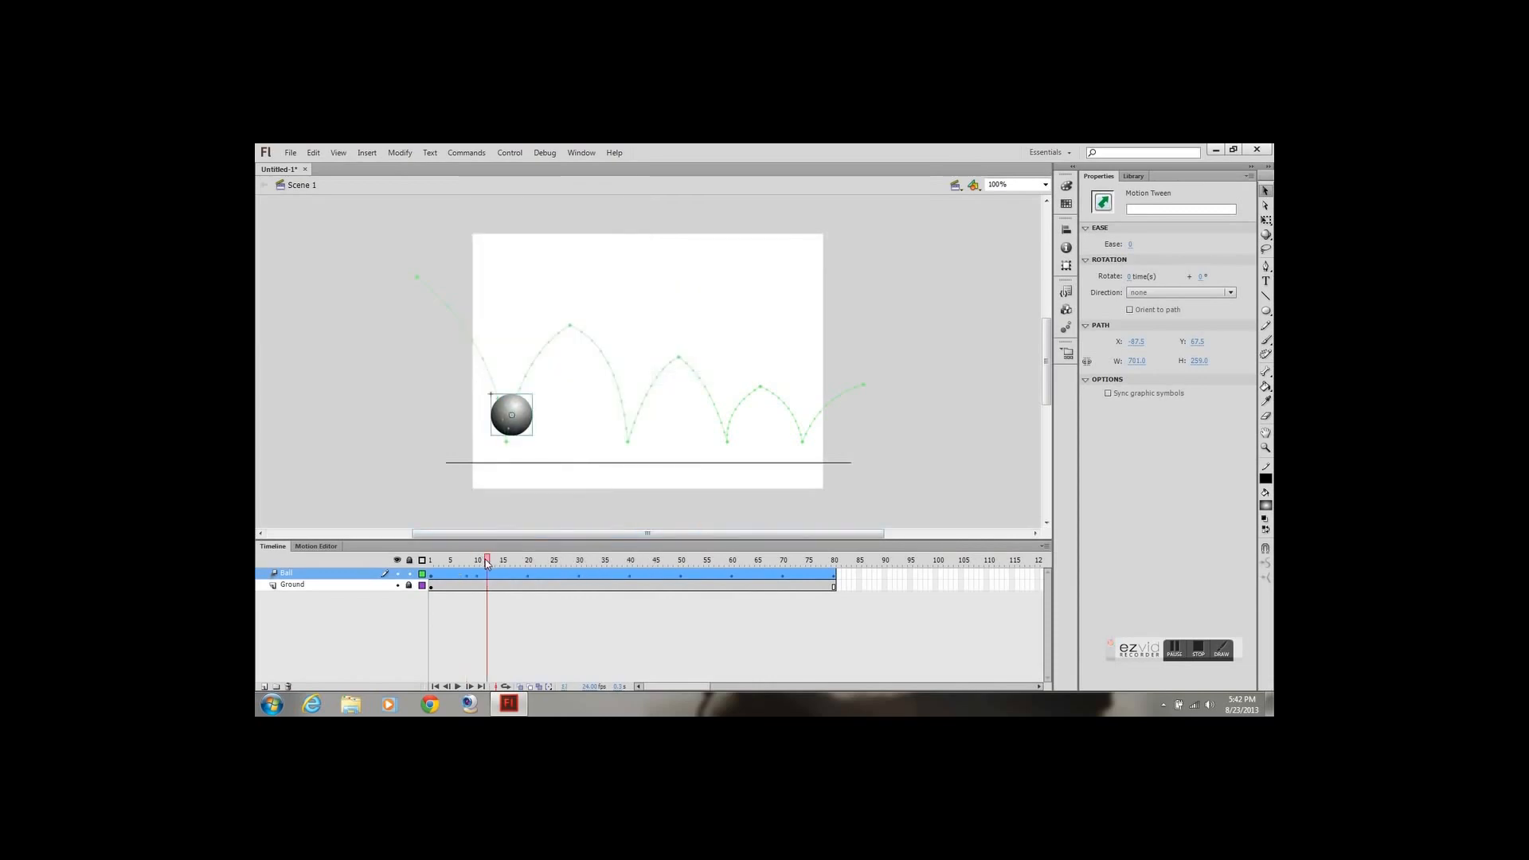
pyautogui.rightClick(488, 575)
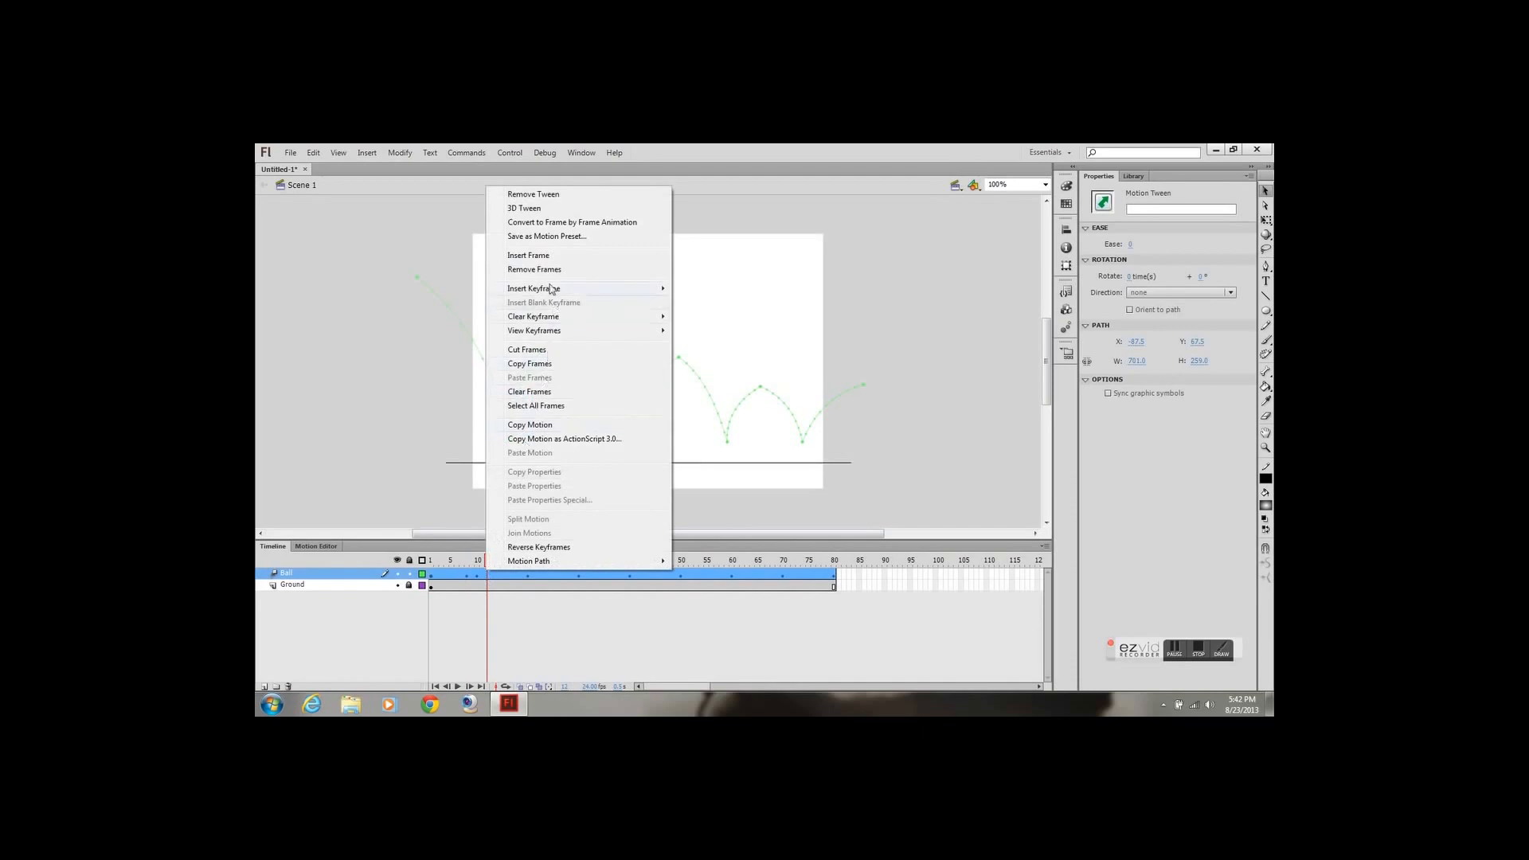
pyautogui.moveTo(556, 294)
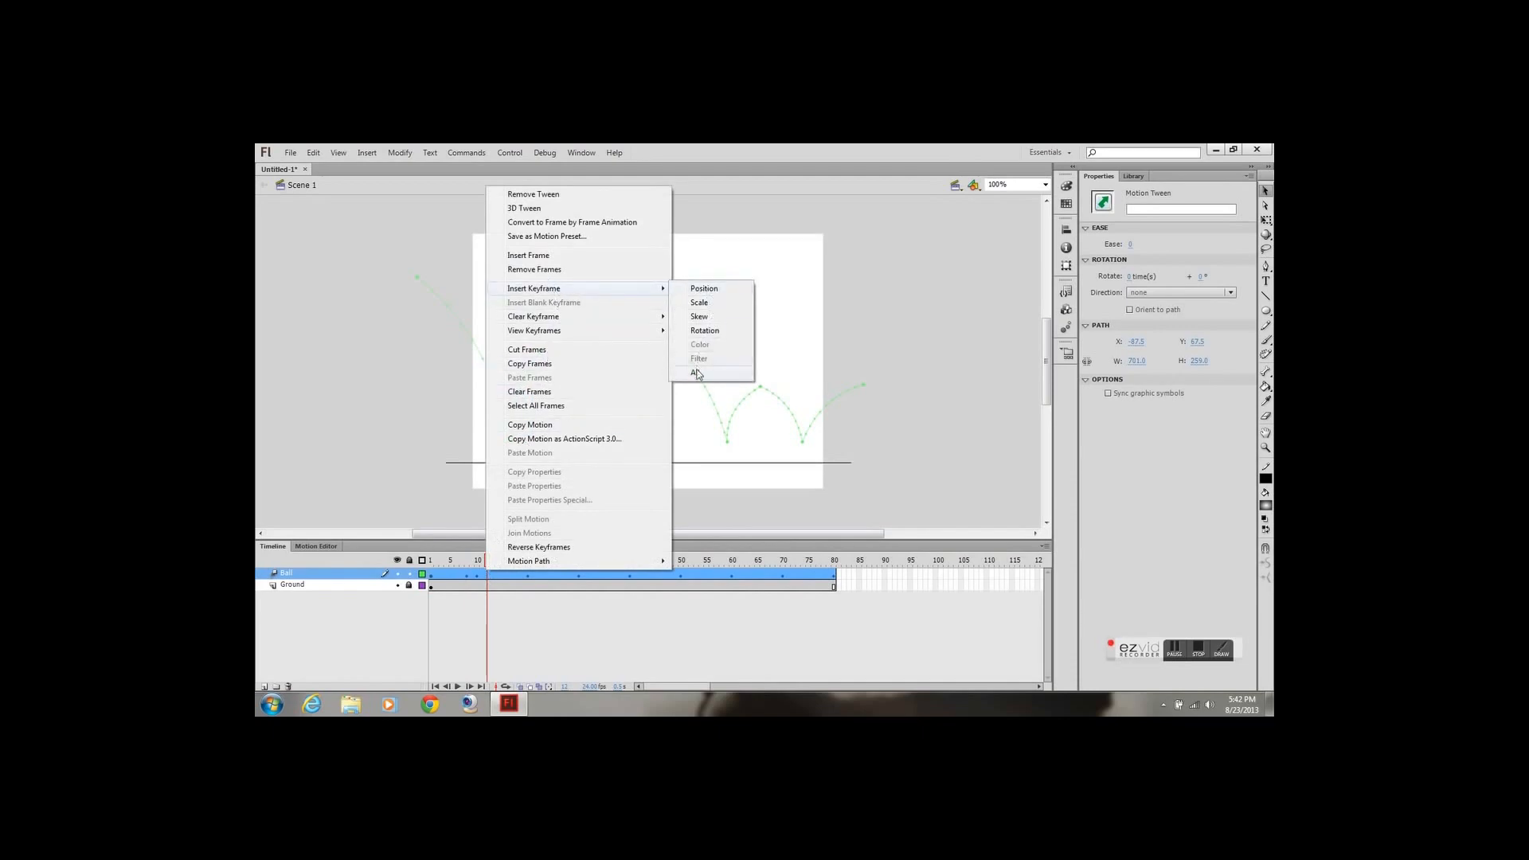
pyautogui.click(697, 373)
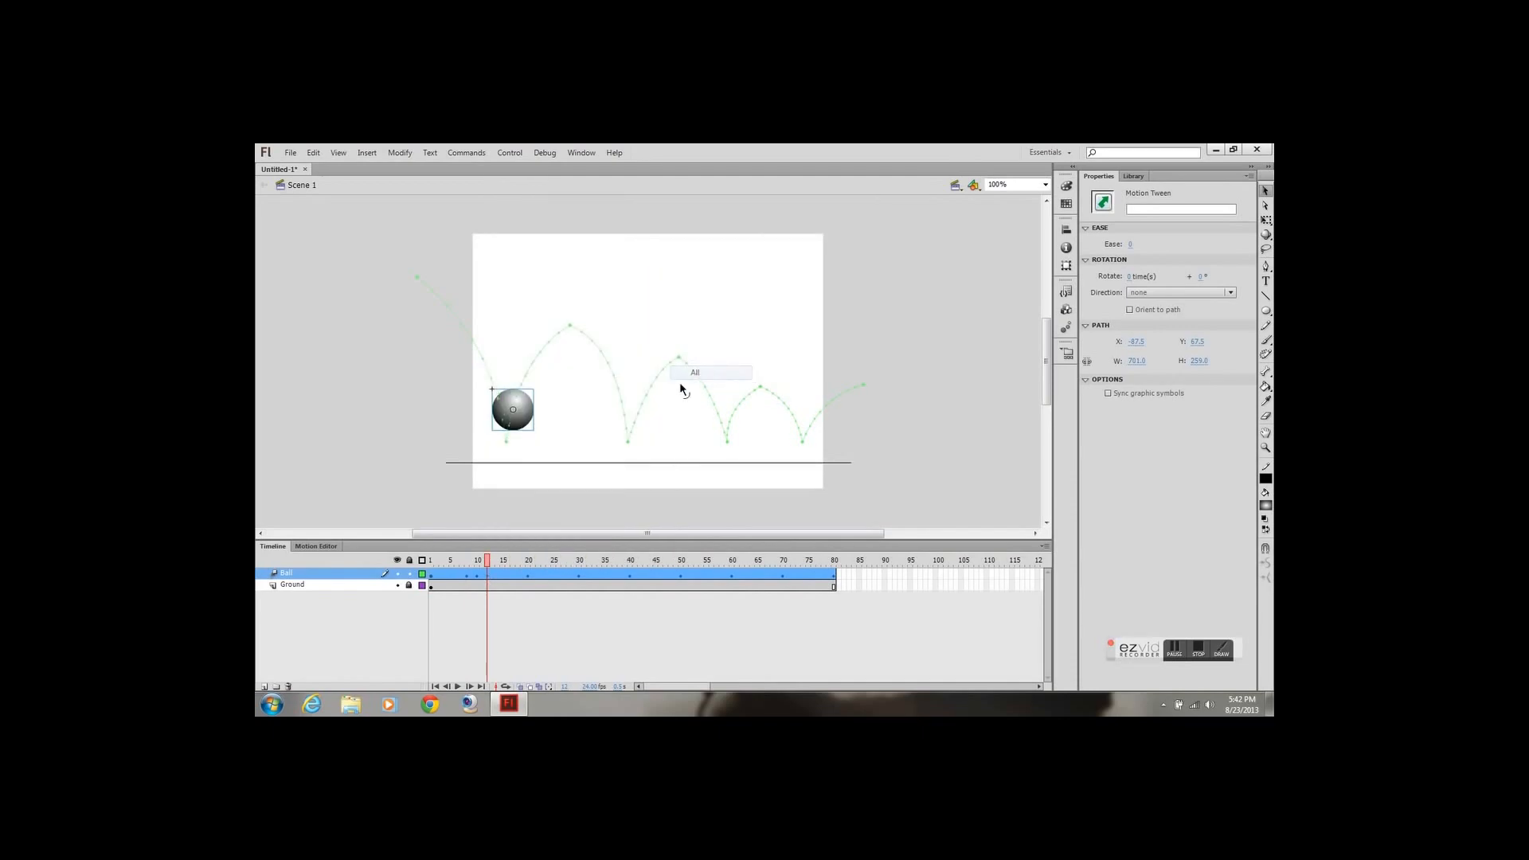
# Insert all-property keyframes at frames 18 and 22 of the Ball layer, just before and after the first peak
pyautogui.click(521, 566)
pyautogui.rightClick(520, 574)
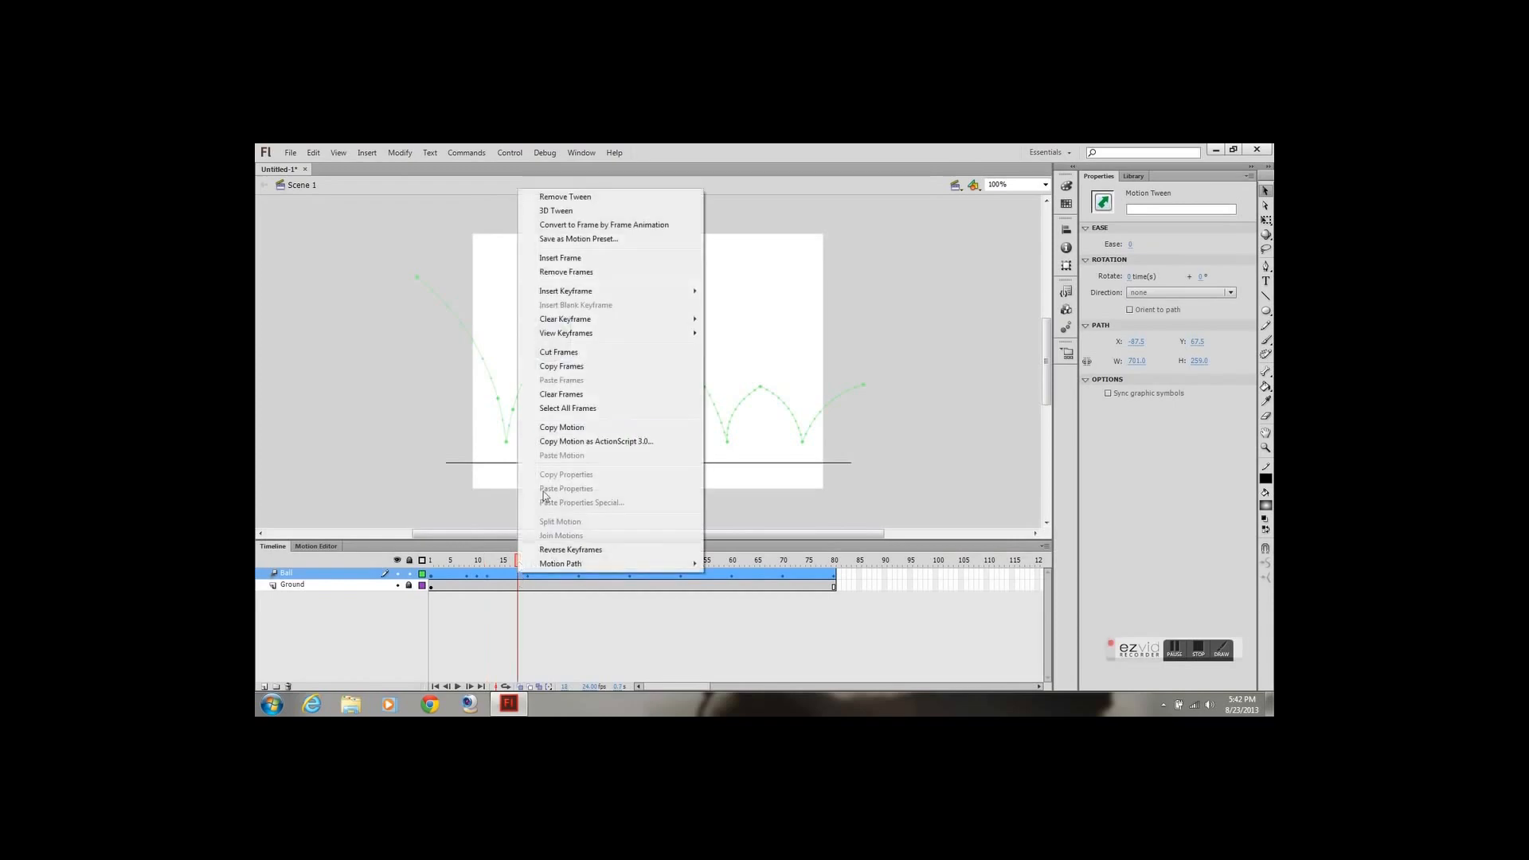
pyautogui.moveTo(582, 294)
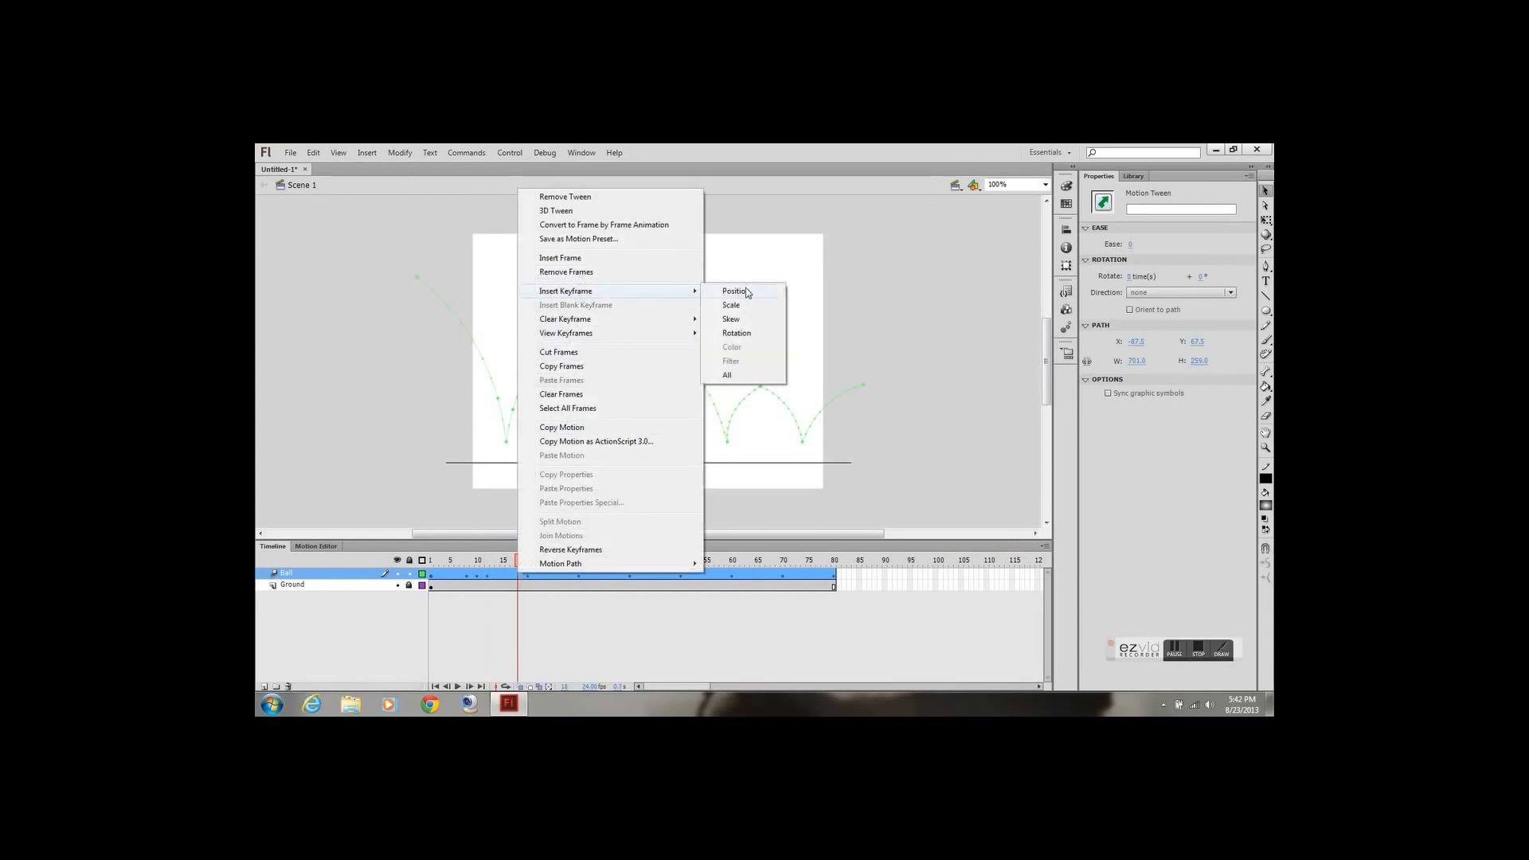
pyautogui.click(727, 374)
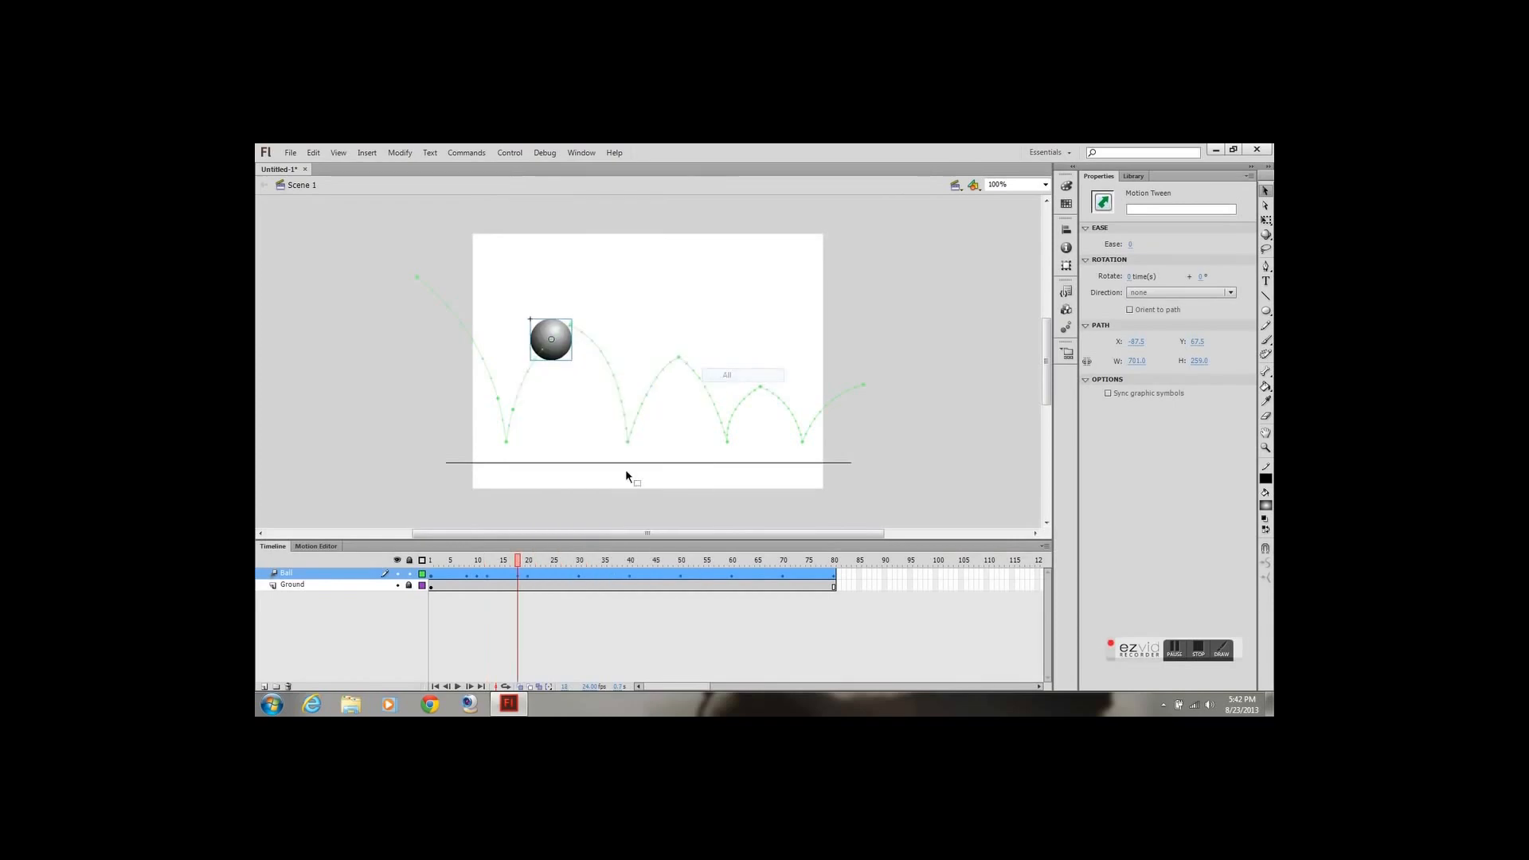
pyautogui.click(538, 562)
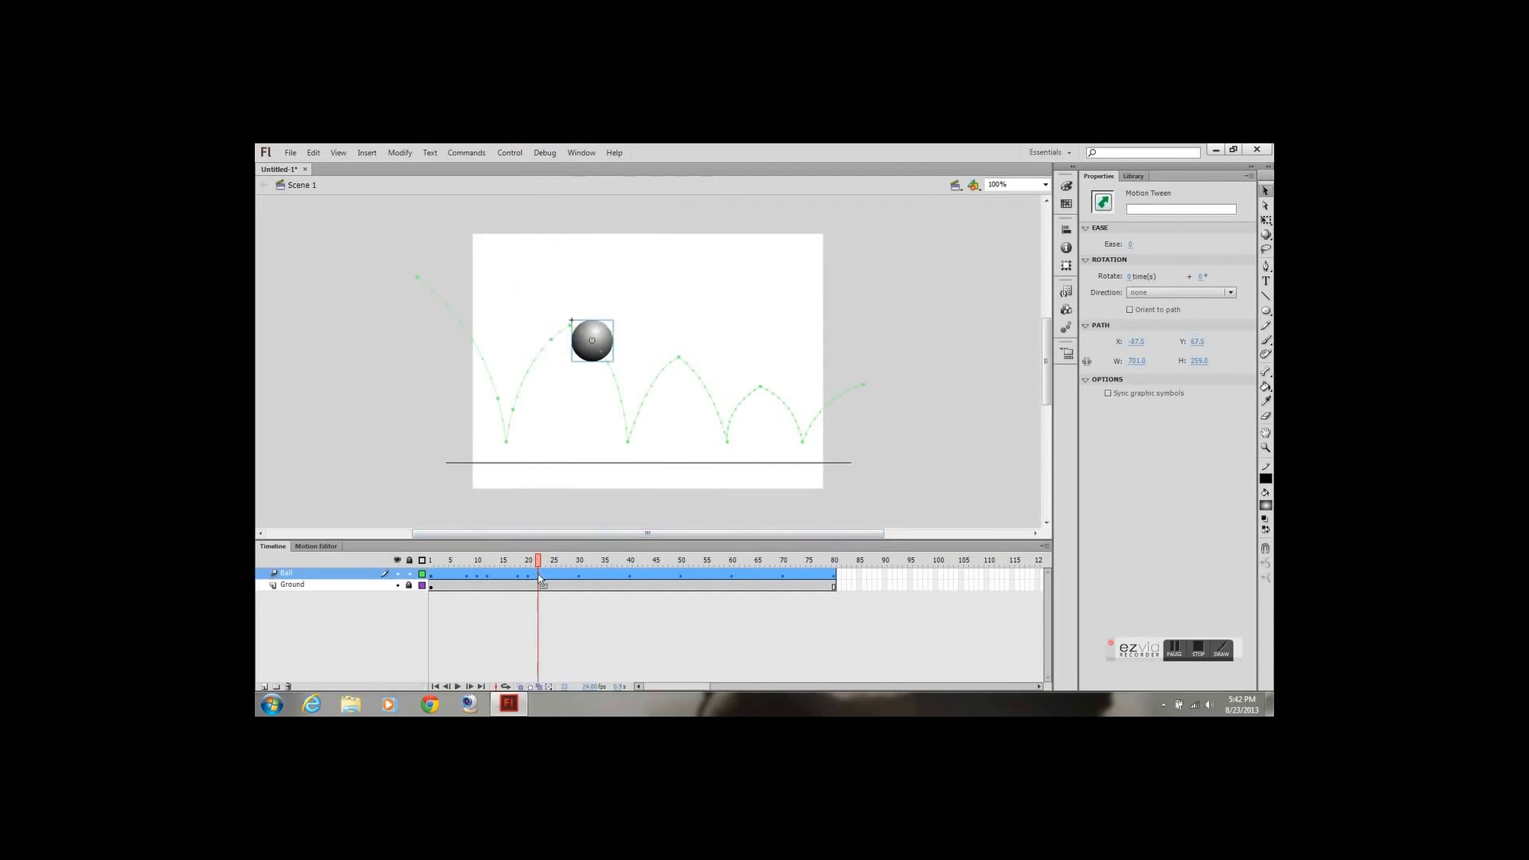
pyautogui.rightClick(539, 577)
pyautogui.moveTo(650, 297)
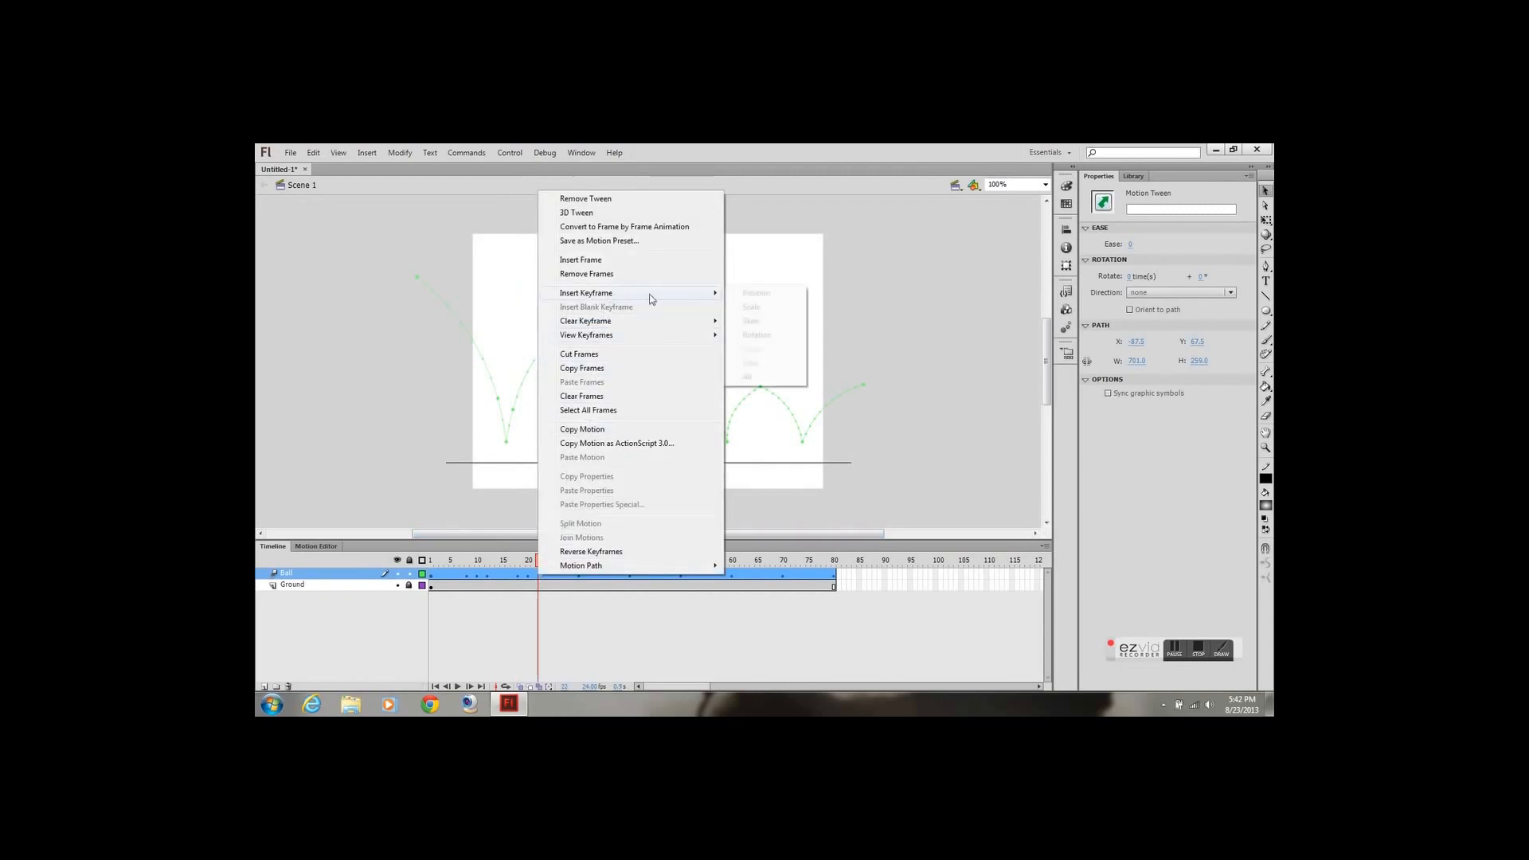
pyautogui.click(748, 377)
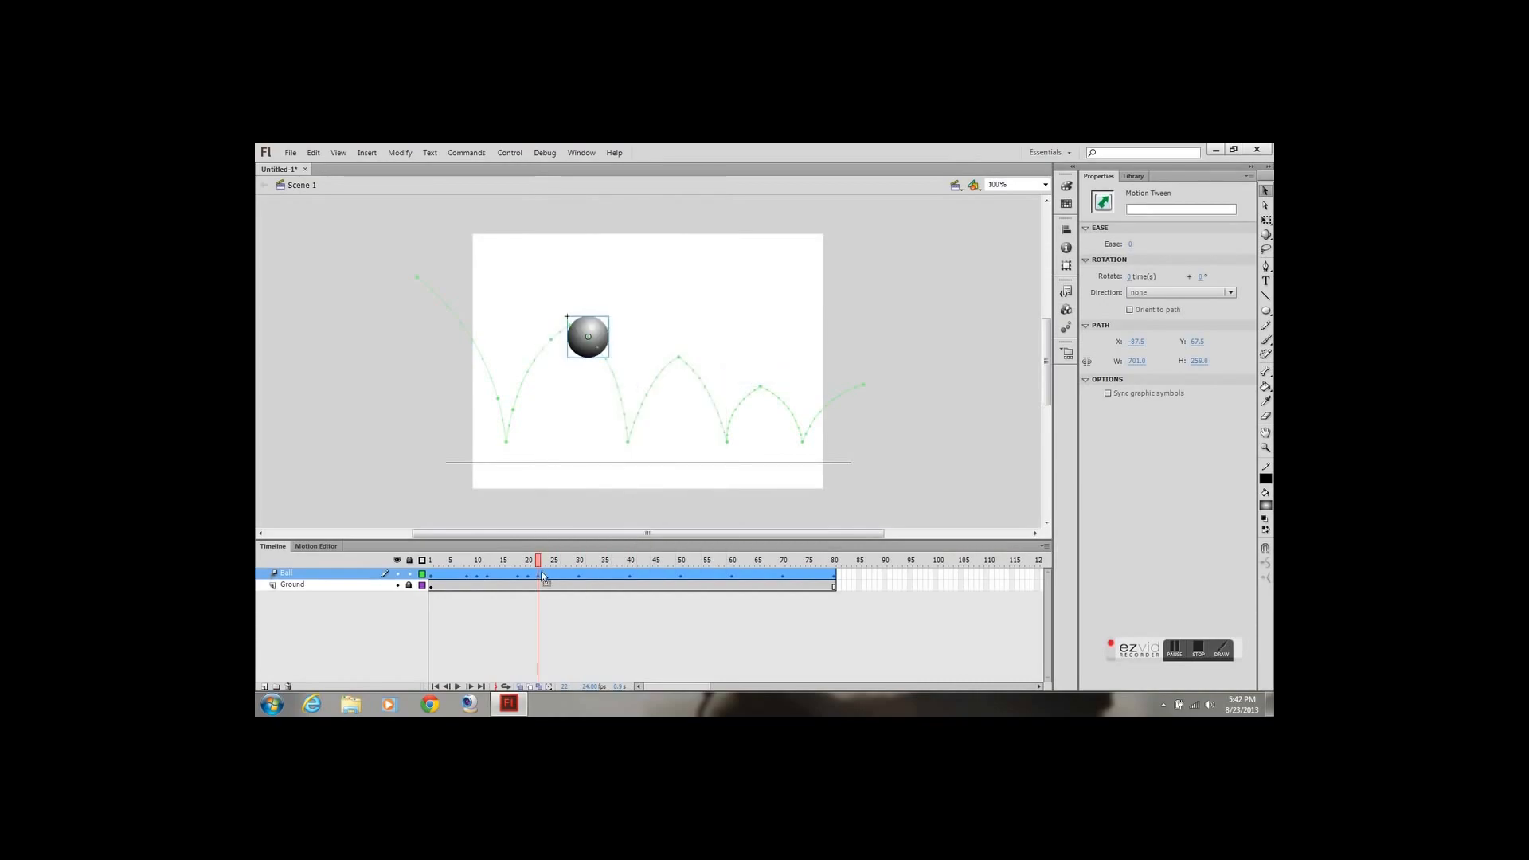
pyautogui.click(570, 564)
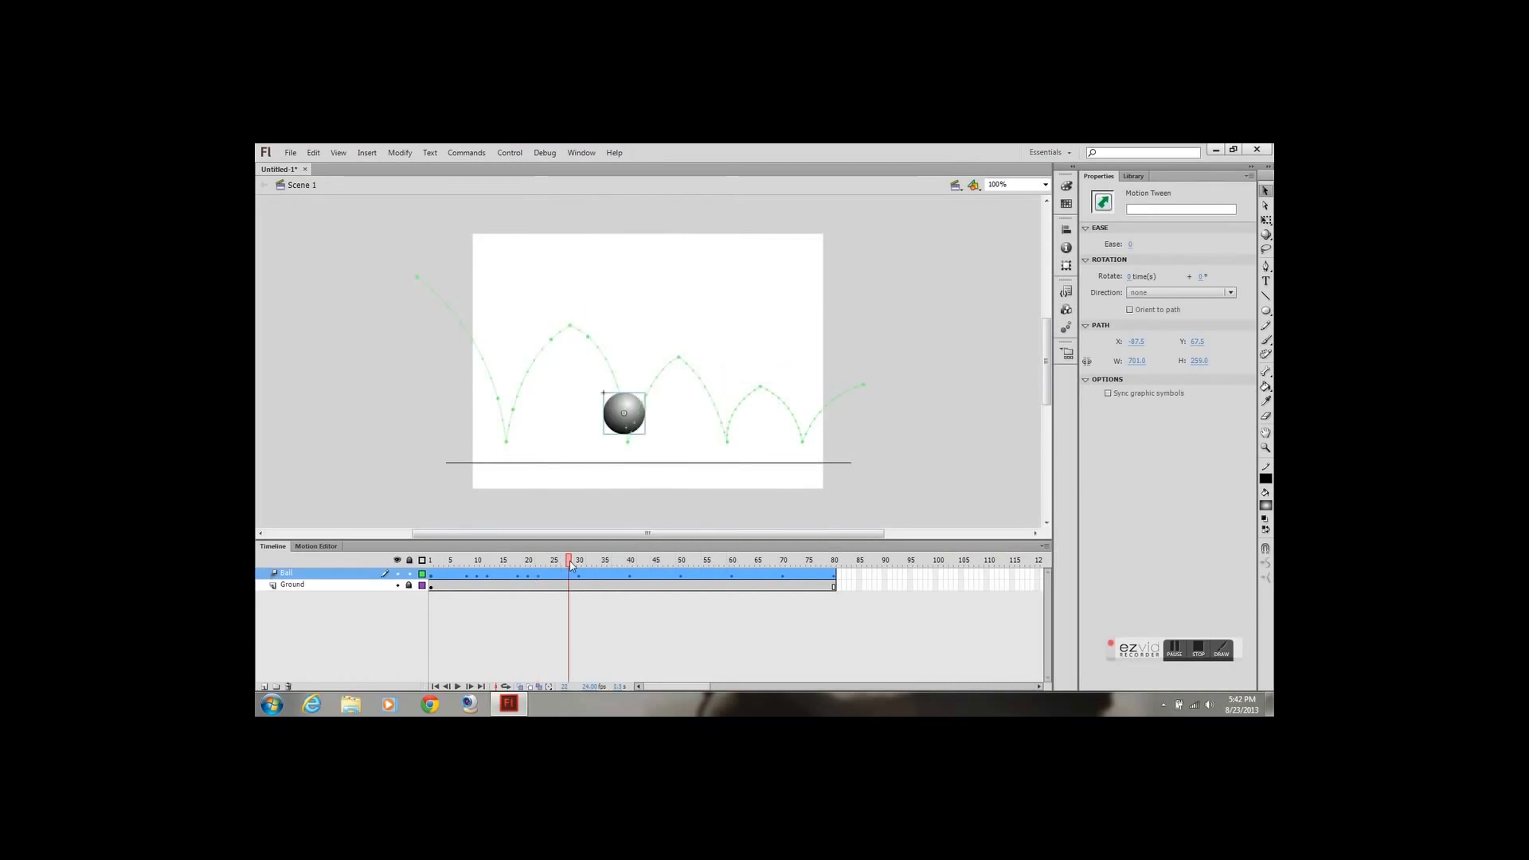
pyautogui.rightClick(570, 576)
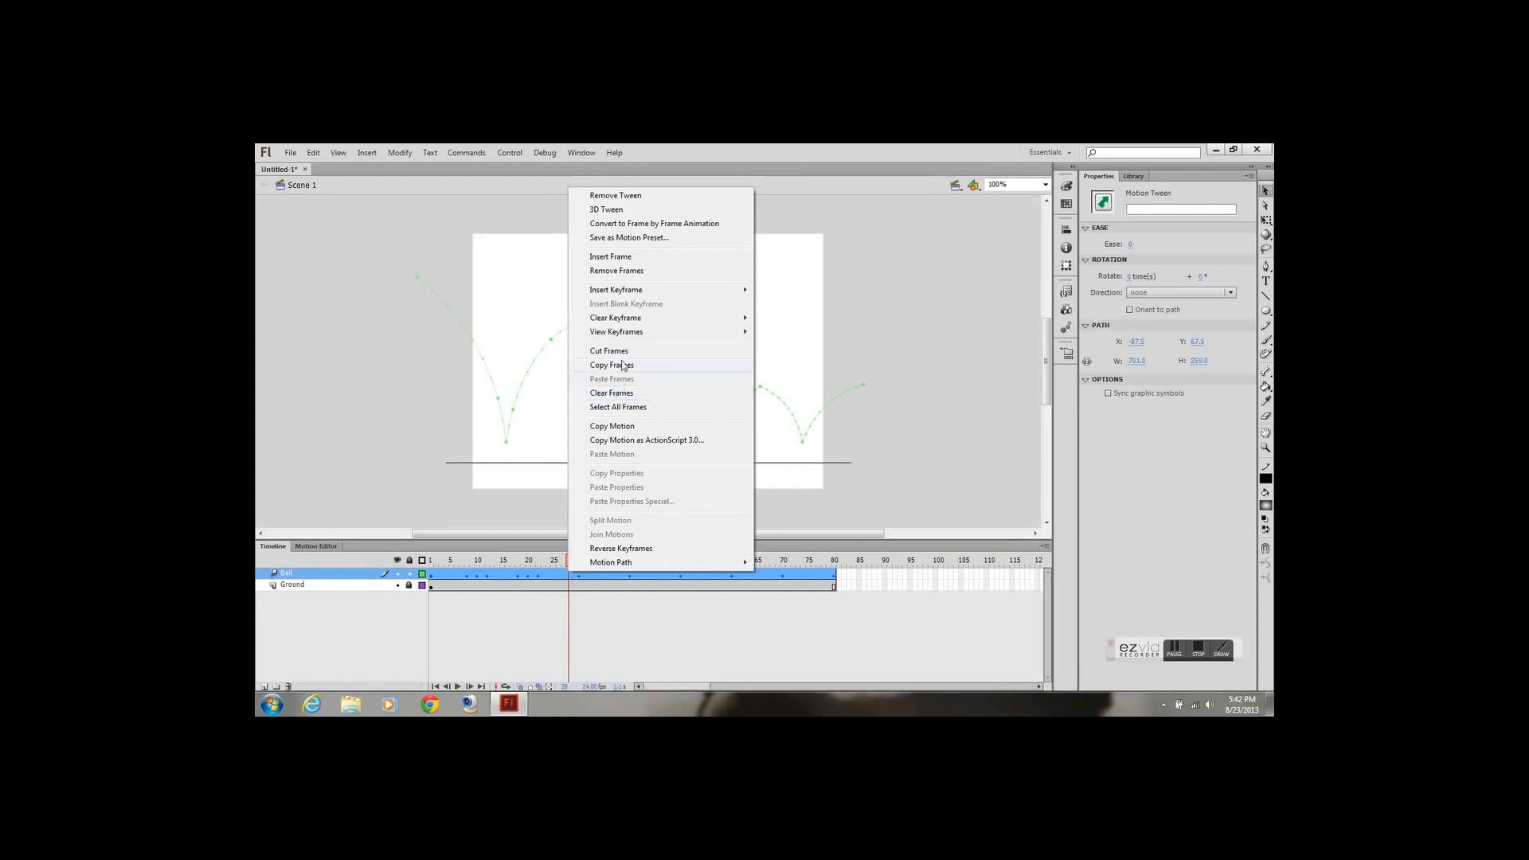
pyautogui.click(556, 281)
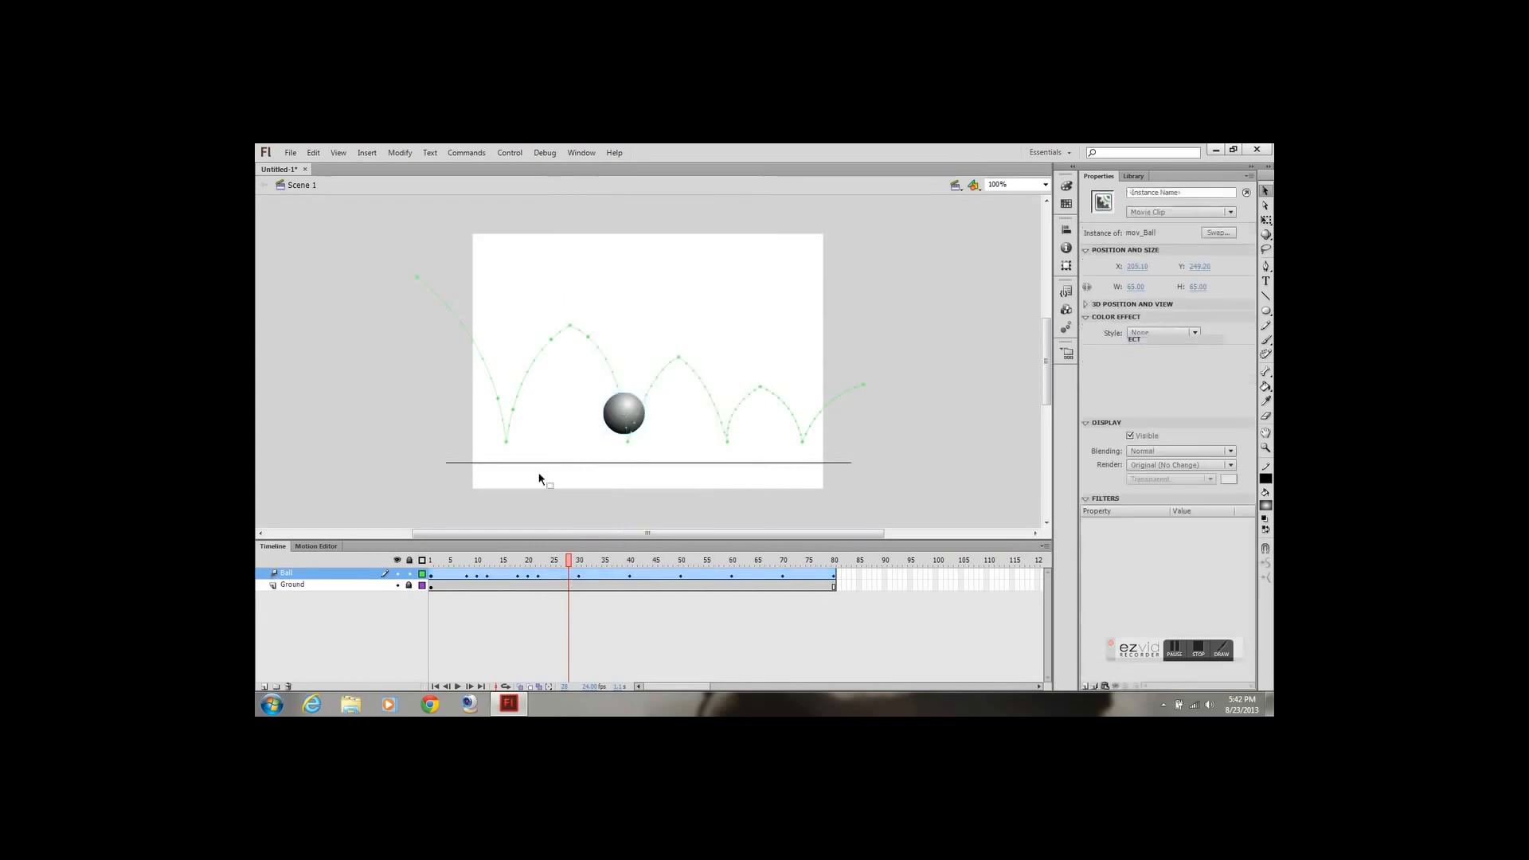
# Review the motion around the first peak and undo the keyframes inserted at frames 18 and 22
pyautogui.moveTo(570, 567); pyautogui.dragTo(529, 572)
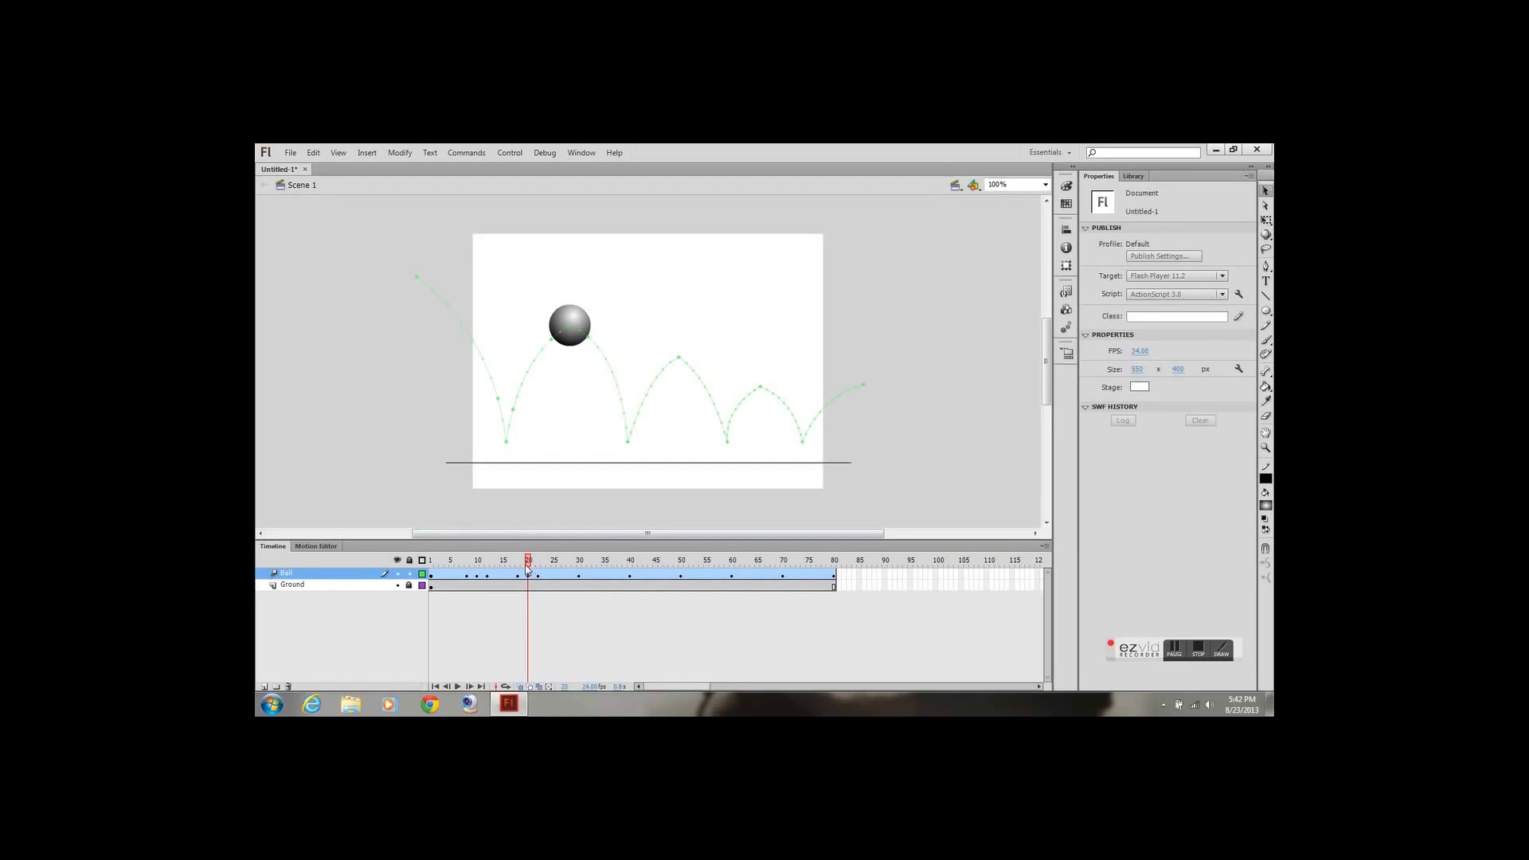
pyautogui.press('Return')
pyautogui.hotkey('ctrl', 'z')
pyautogui.hotkey('ctrl', 'z')
pyautogui.hotkey('ctrl', 'z')
pyautogui.hotkey('ctrl', 'z')
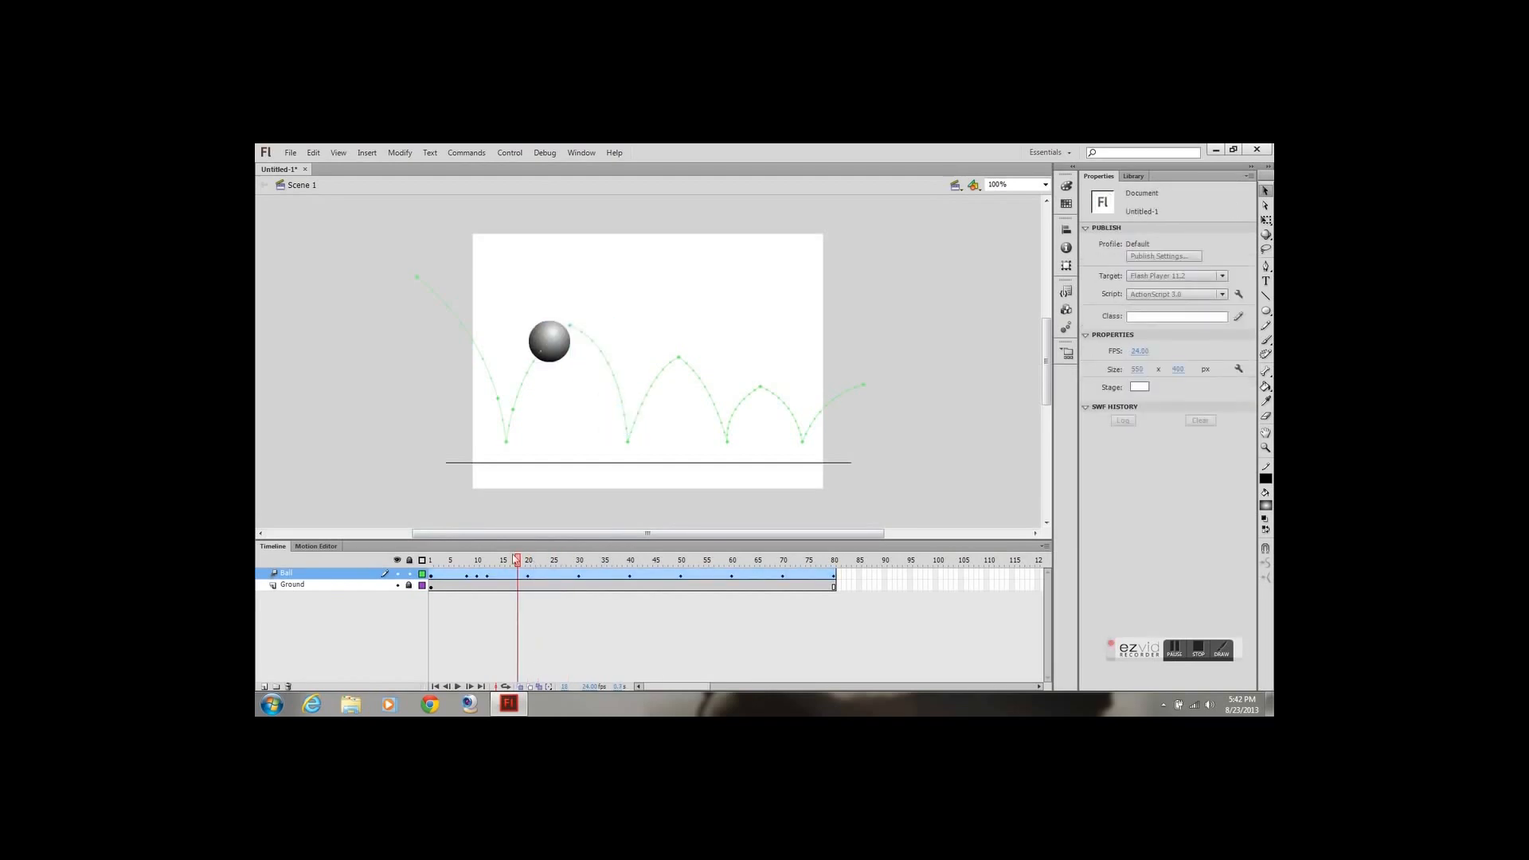
# Insert an all-property keyframe at frame 28 of the Ball layer, just before the second ground contact
pyautogui.moveTo(518, 562); pyautogui.dragTo(570, 570)
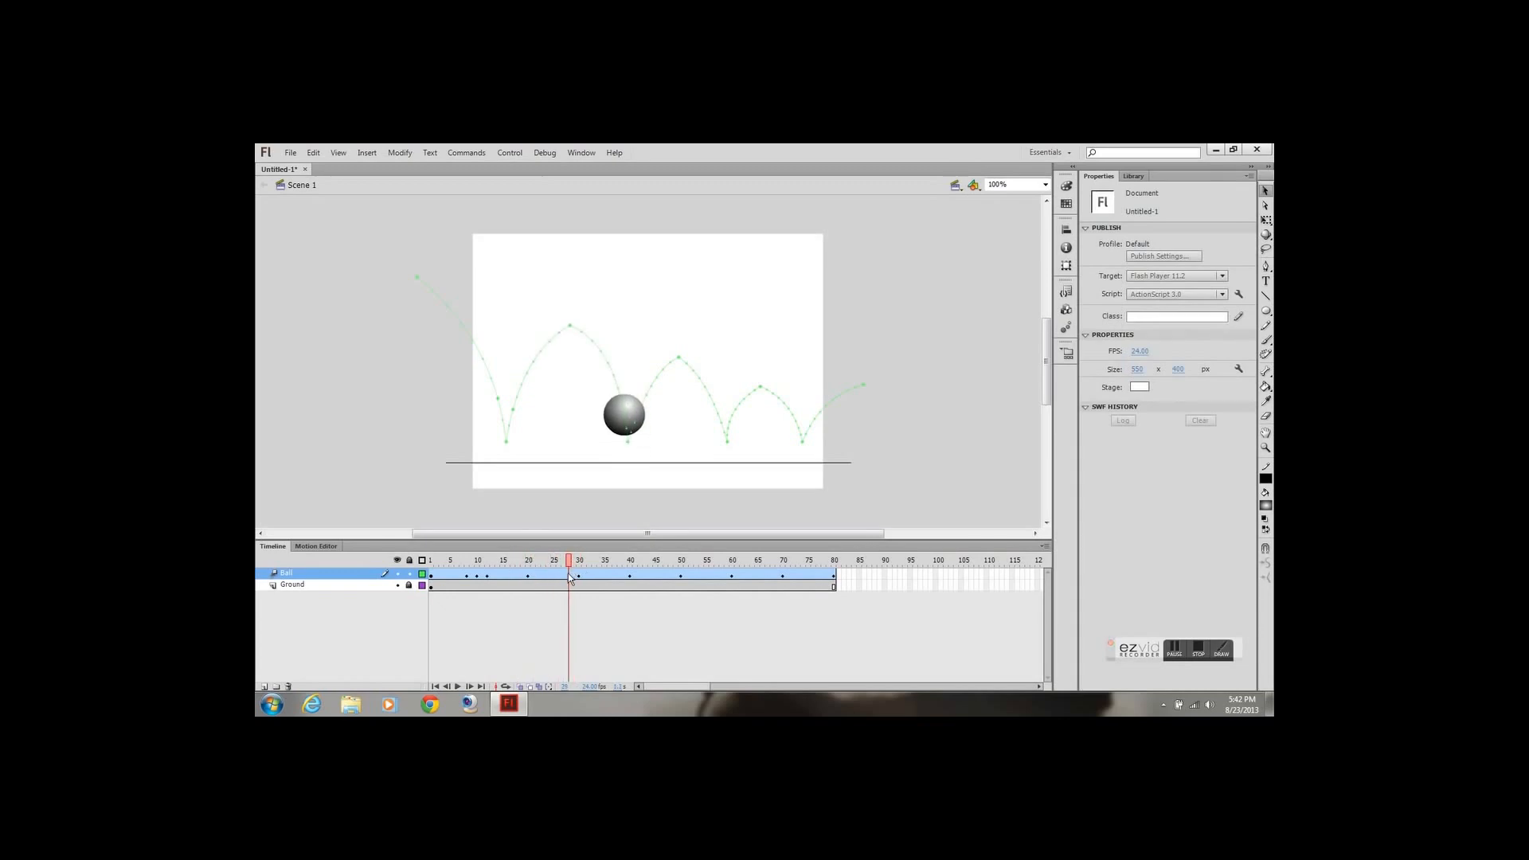
pyautogui.rightClick(568, 575)
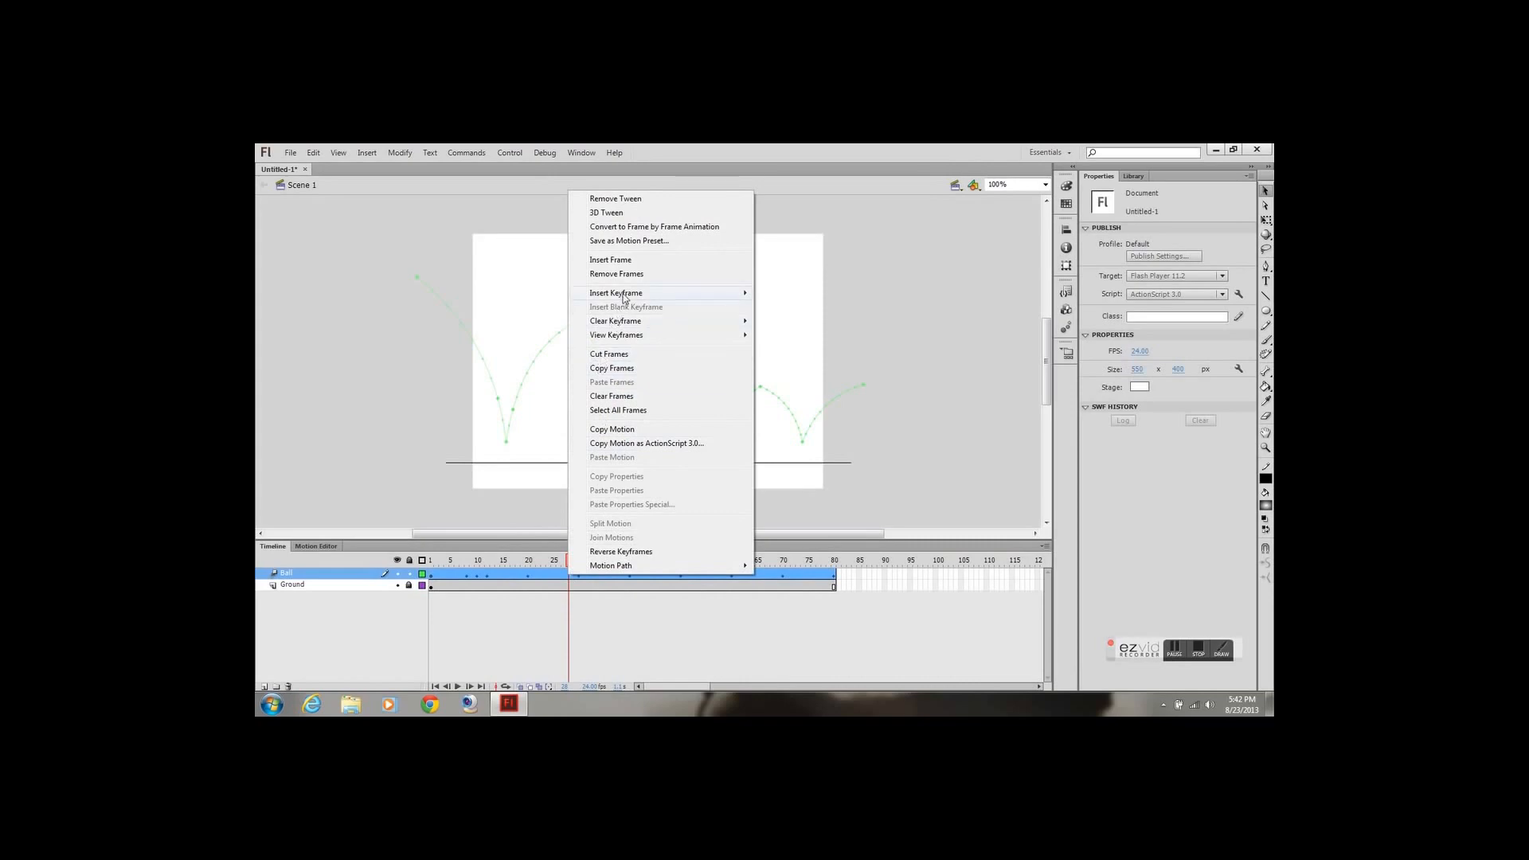
pyautogui.moveTo(624, 297)
pyautogui.click(787, 379)
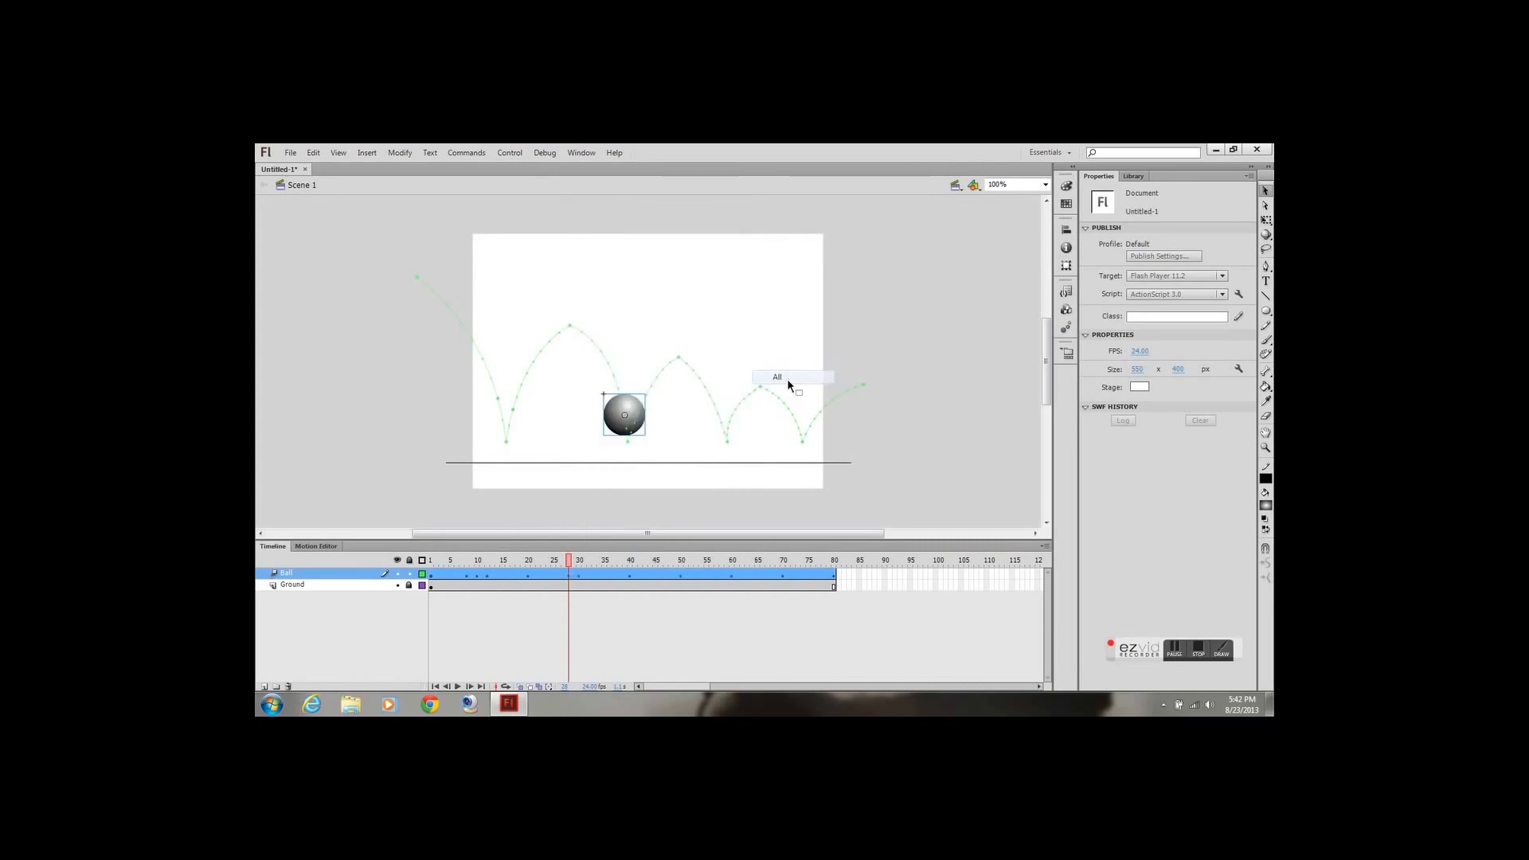
# Insert an all-property keyframe at frame 32 of the Ball layer, just after the second ground contact
pyautogui.moveTo(569, 560); pyautogui.dragTo(589, 567)
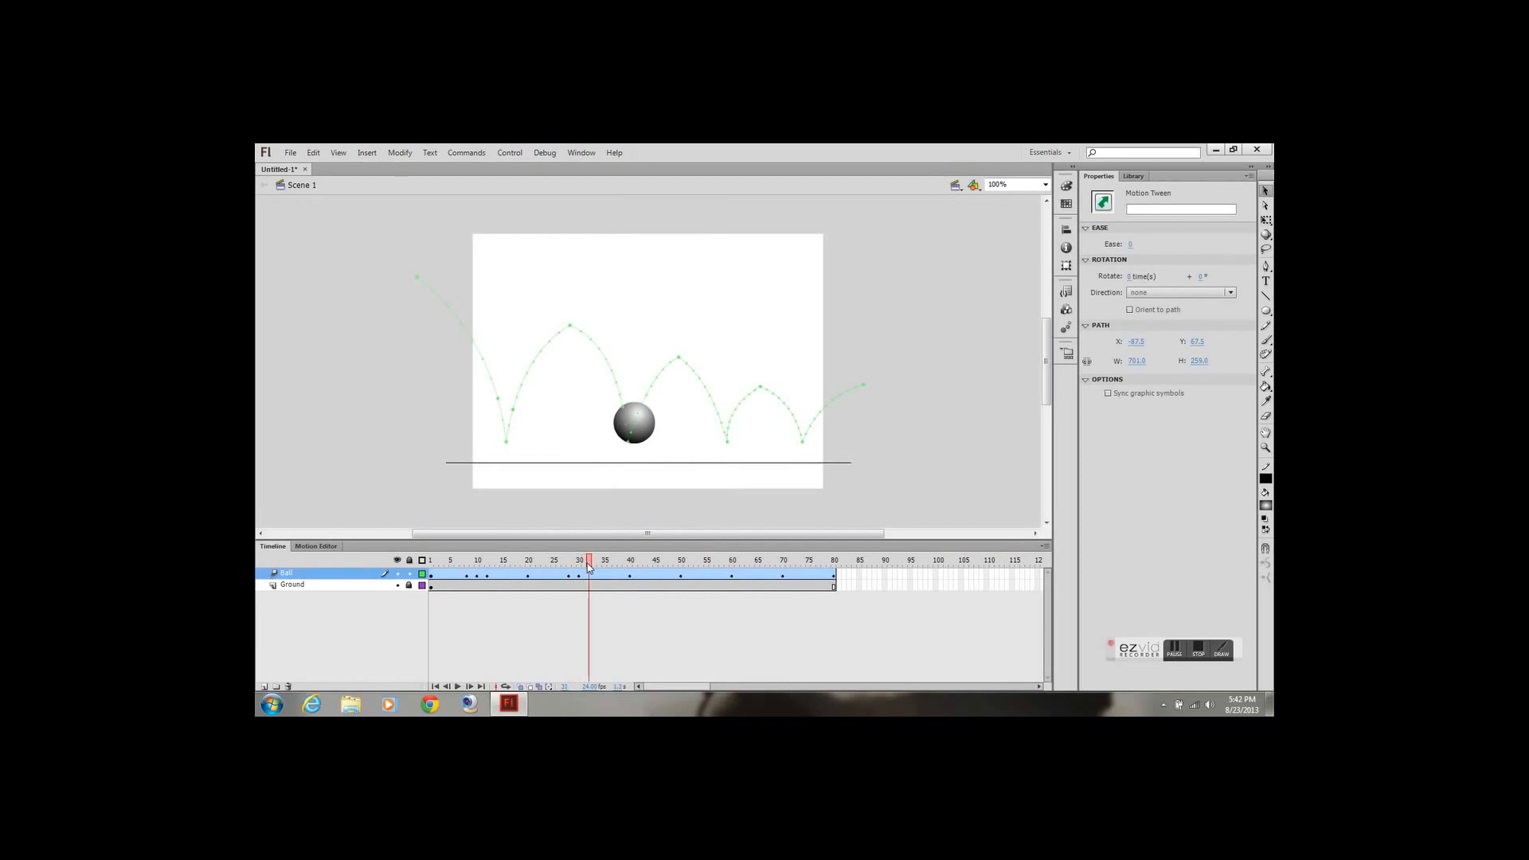
pyautogui.rightClick(589, 574)
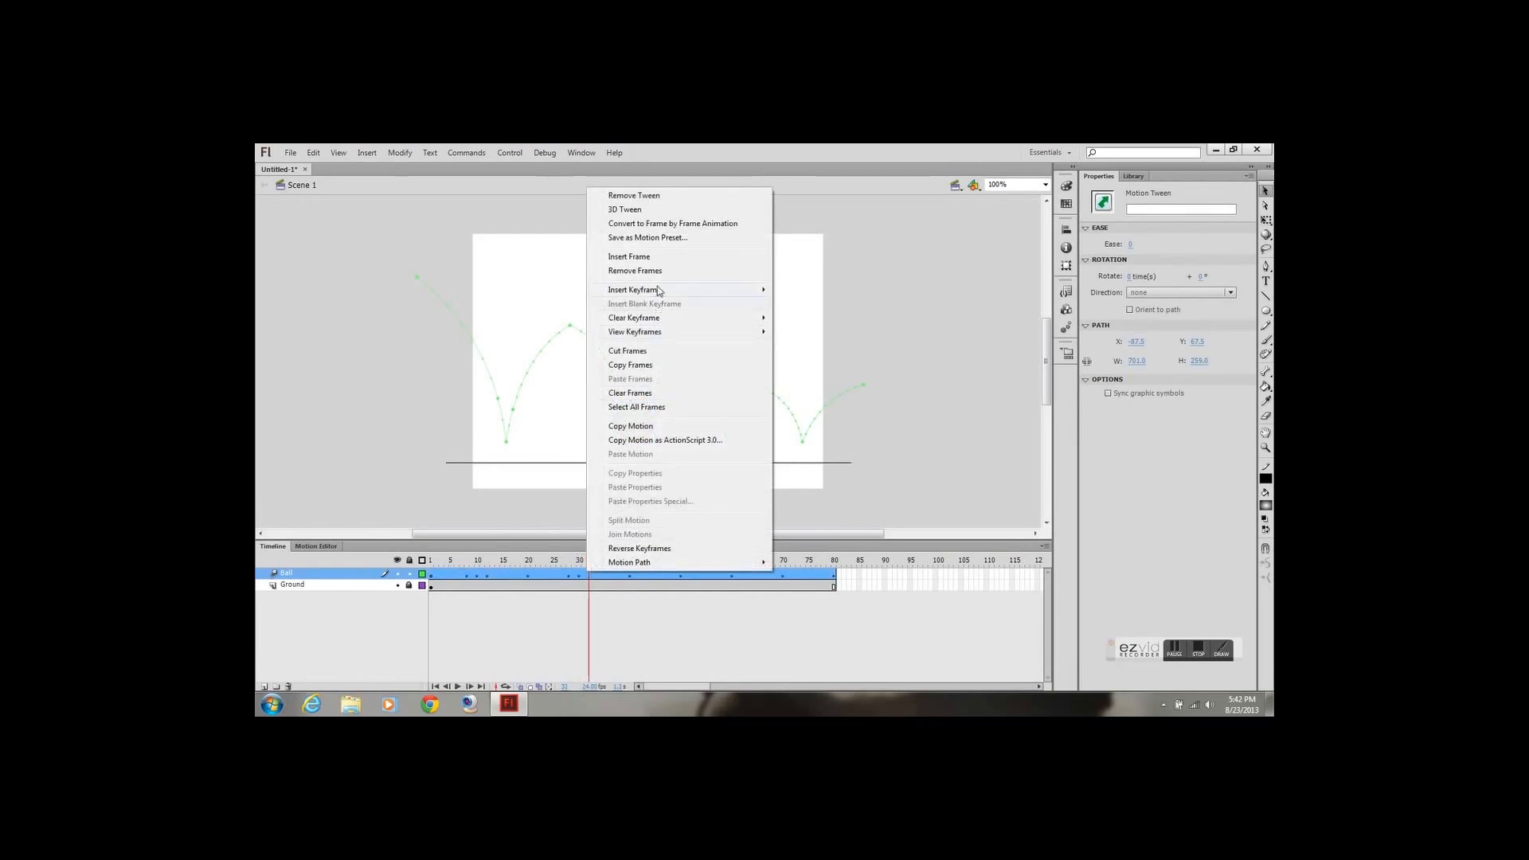
pyautogui.moveTo(683, 293)
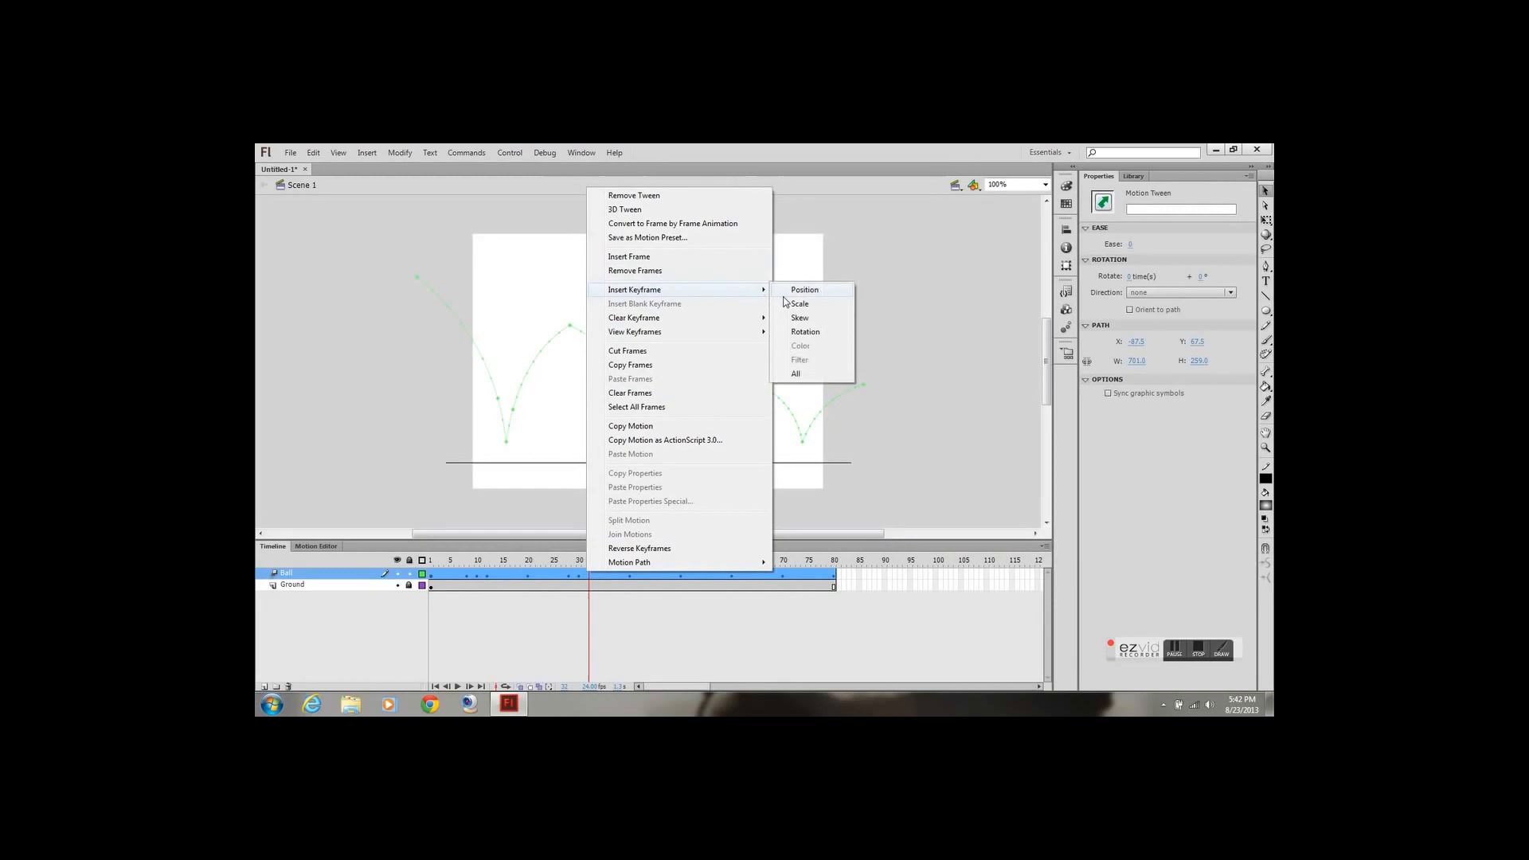
pyautogui.click(796, 374)
# Insert an all-property keyframe at frame 48 of the Ball layer, just before the third ground contact
pyautogui.moveTo(591, 564); pyautogui.dragTo(672, 581)
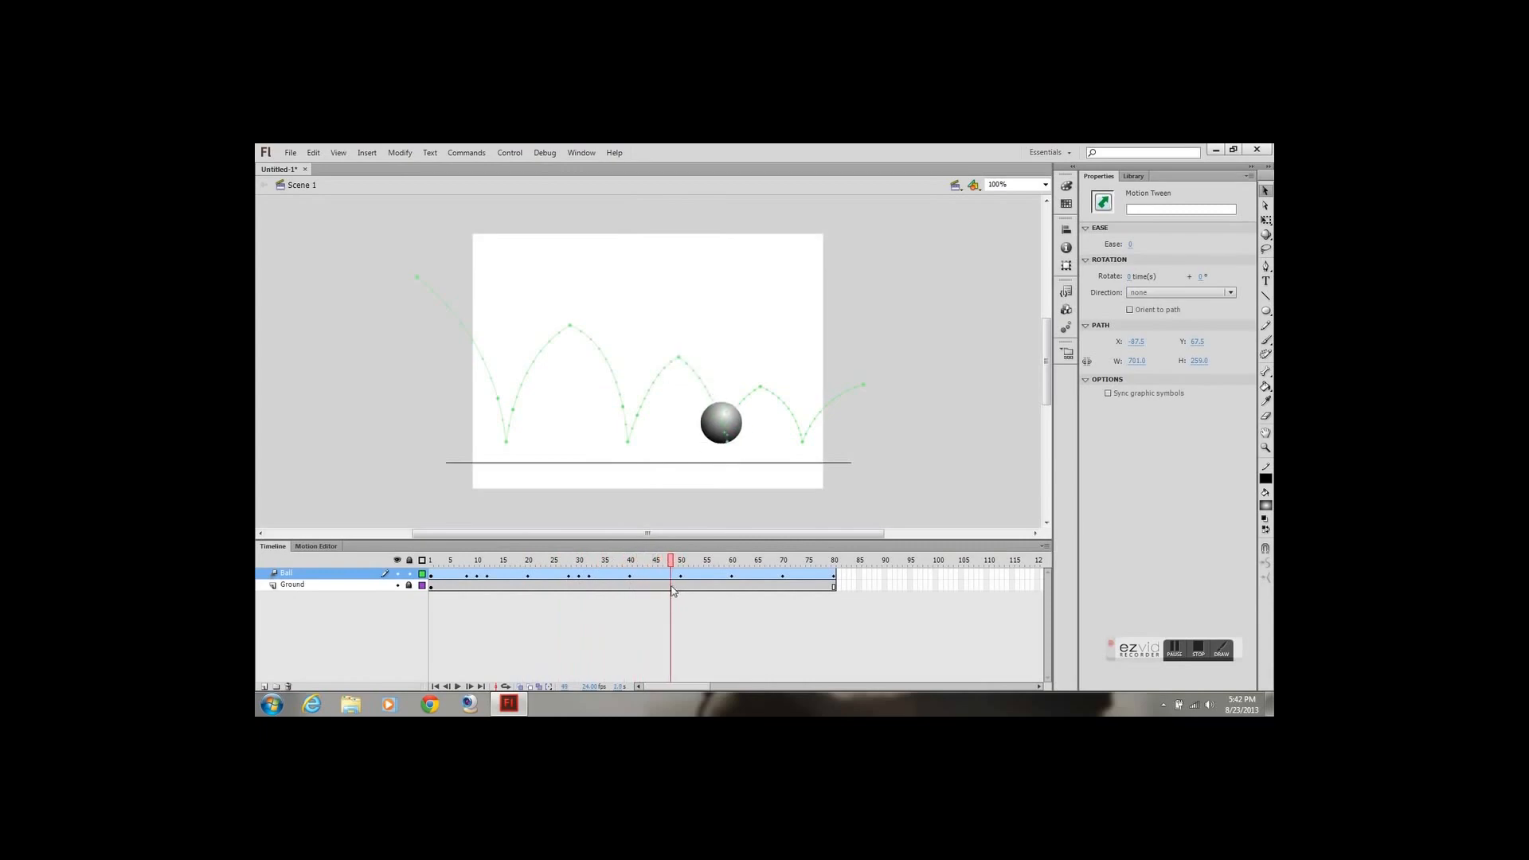
pyautogui.click(673, 576)
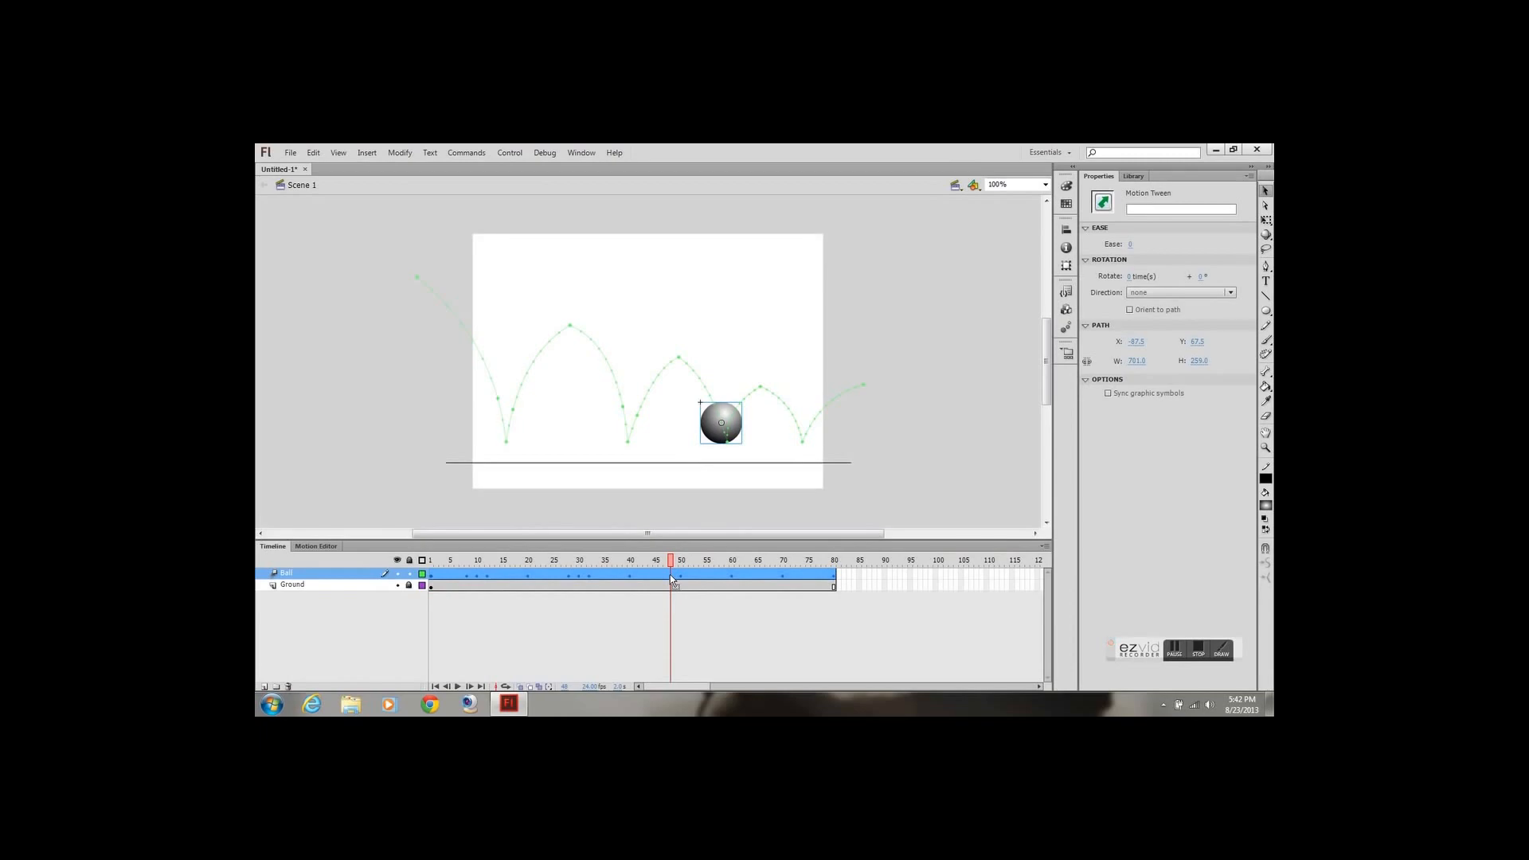
pyautogui.rightClick(671, 576)
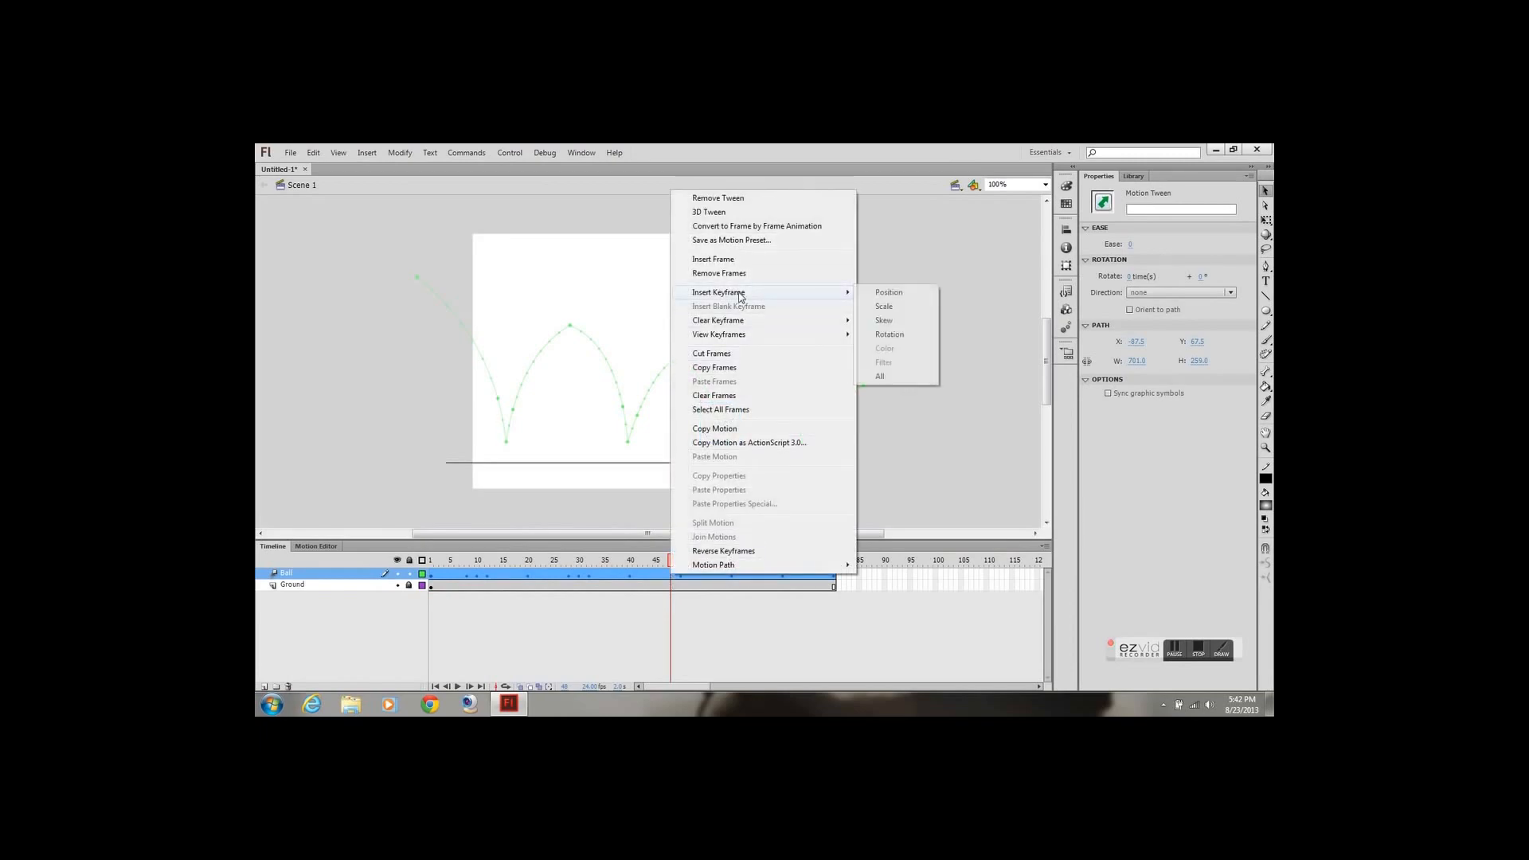
pyautogui.moveTo(741, 293)
pyautogui.click(881, 376)
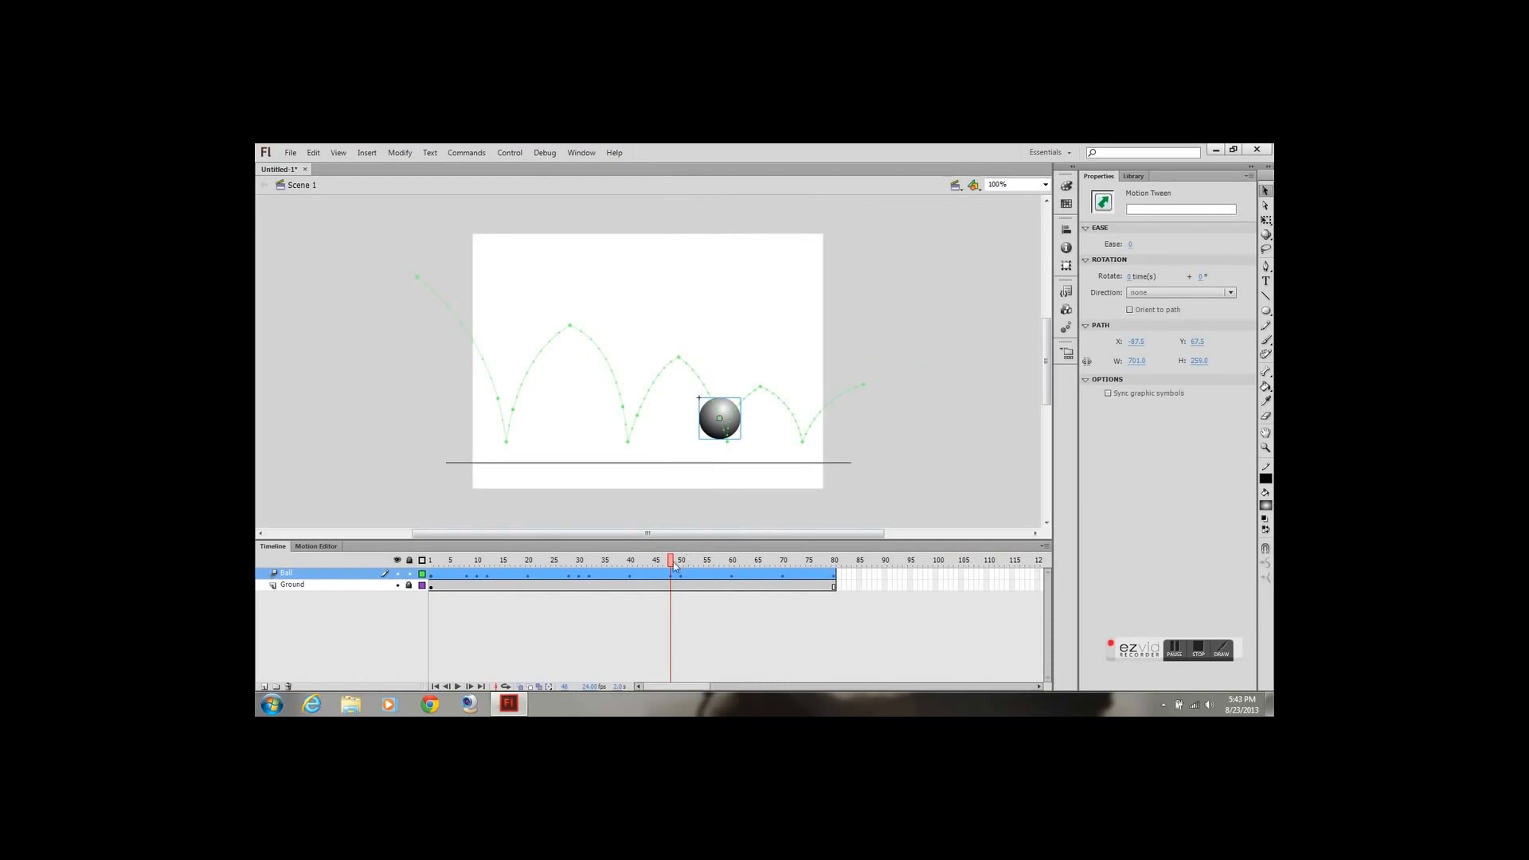
# Insert an all-property keyframe at frame 52 of the Ball layer, just after the third ground contact
pyautogui.moveTo(670, 567); pyautogui.dragTo(692, 570)
pyautogui.rightClick(692, 578)
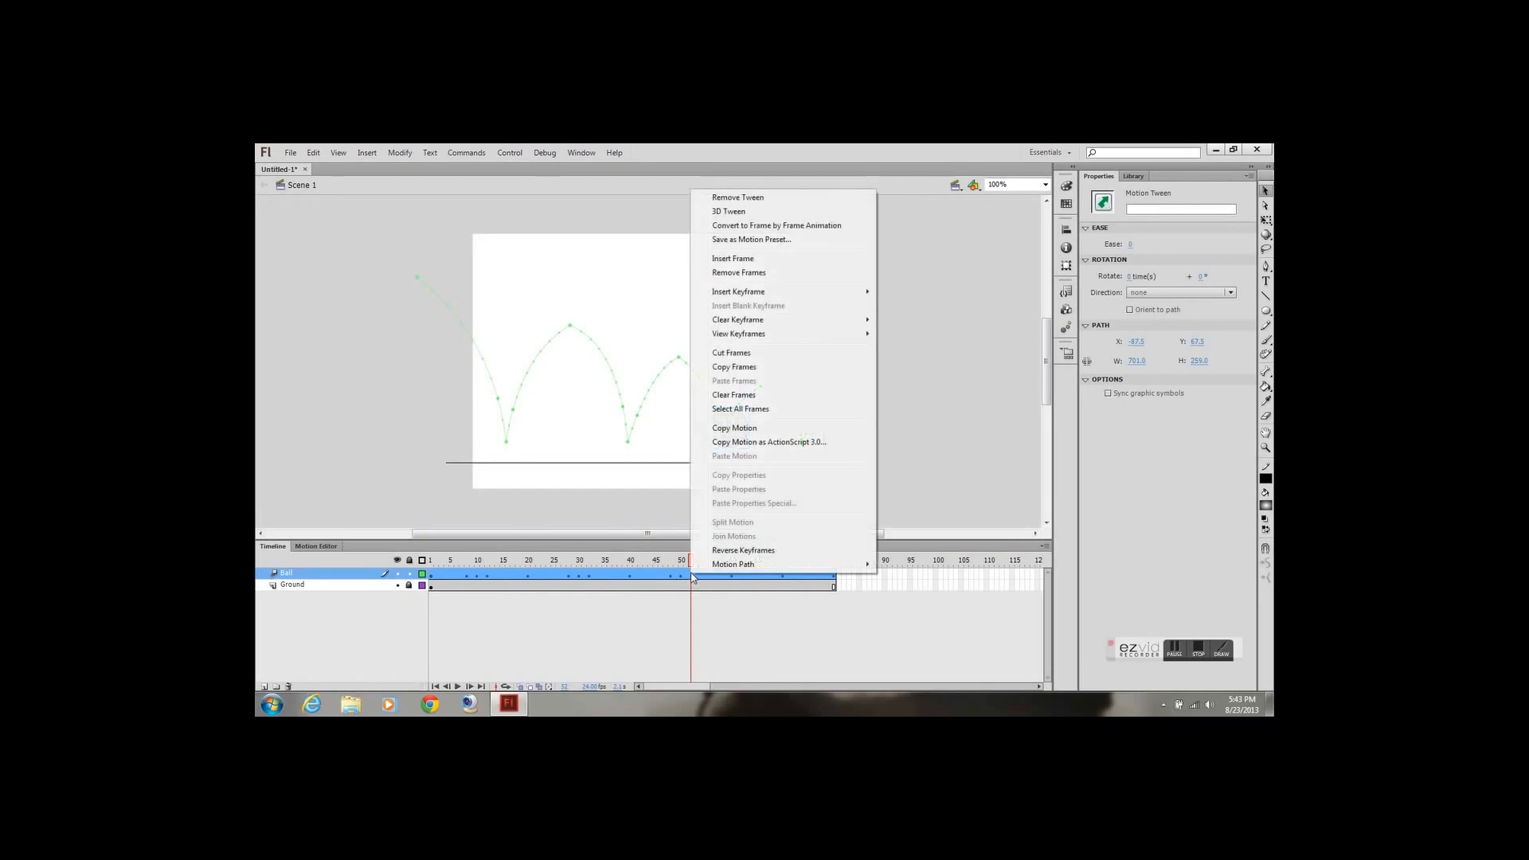
pyautogui.moveTo(776, 292)
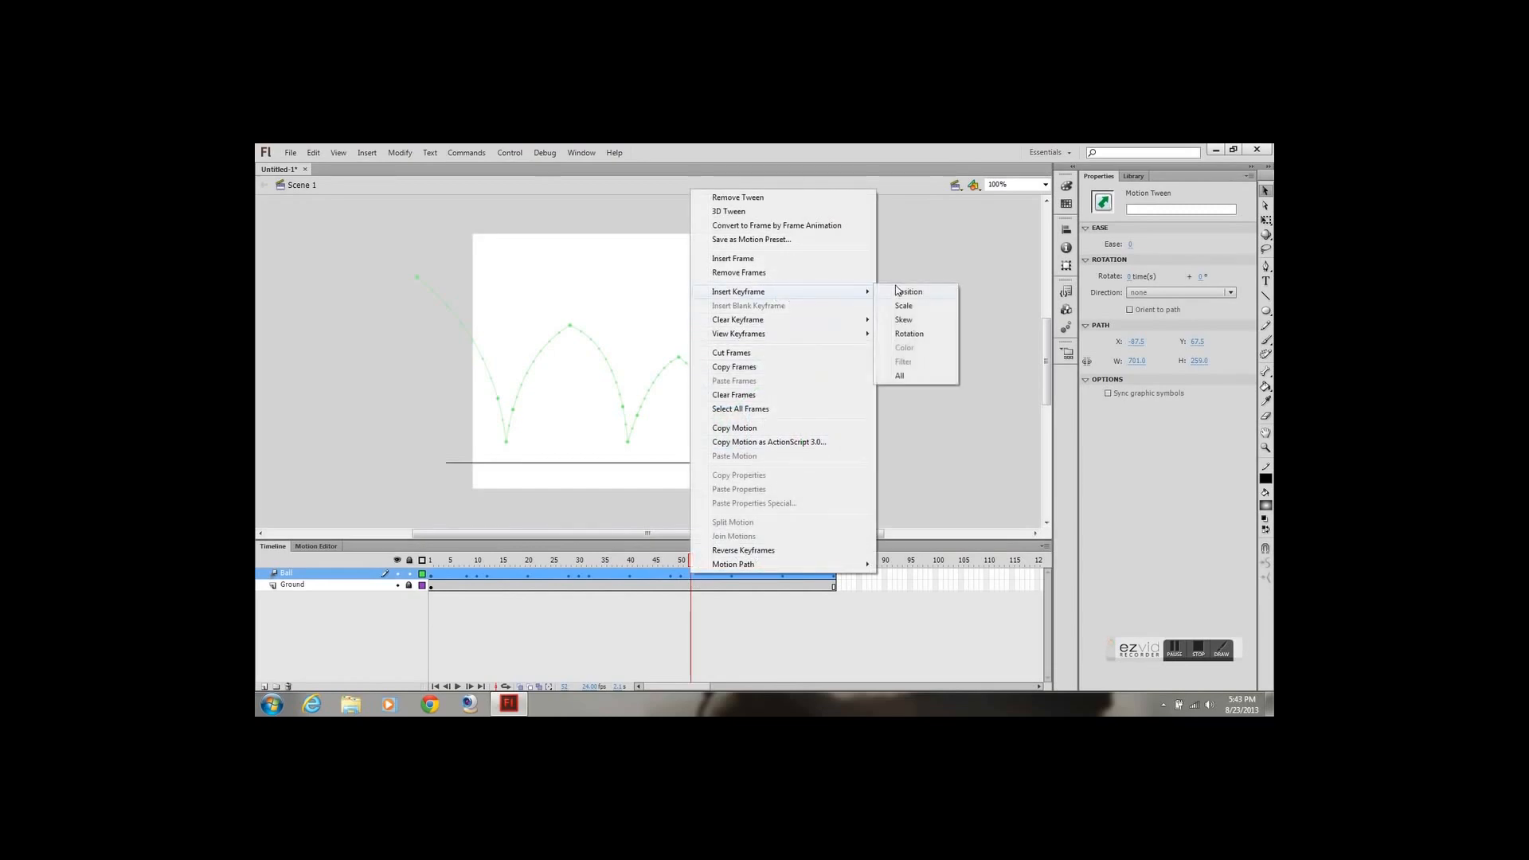
pyautogui.click(895, 377)
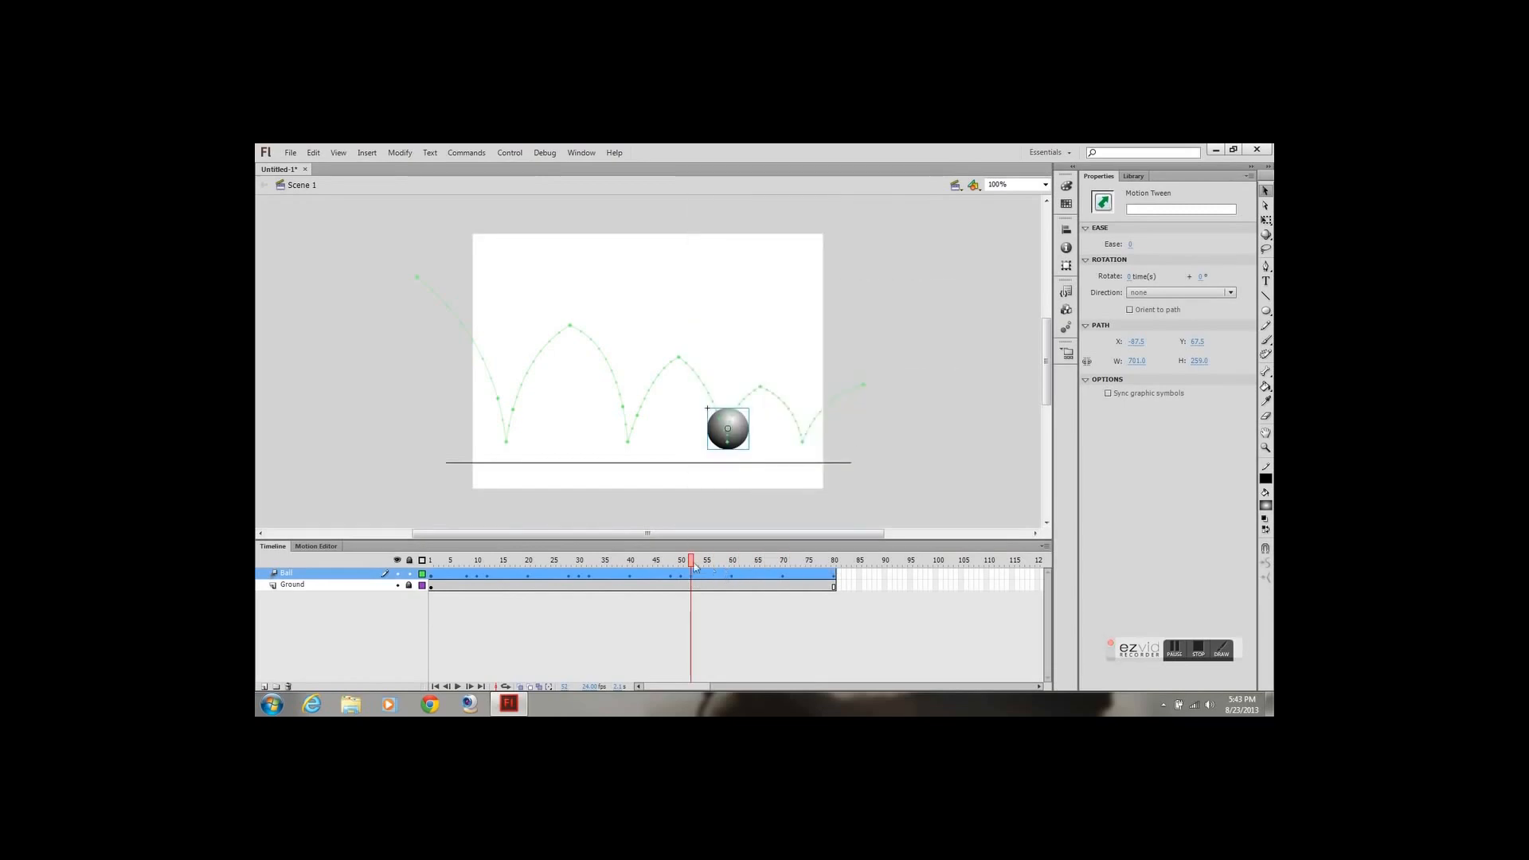
# Insert an all-property keyframe at frame 68 of the Ball layer, just before the fourth ground contact
pyautogui.moveTo(692, 565); pyautogui.dragTo(772, 577)
pyautogui.rightClick(772, 576)
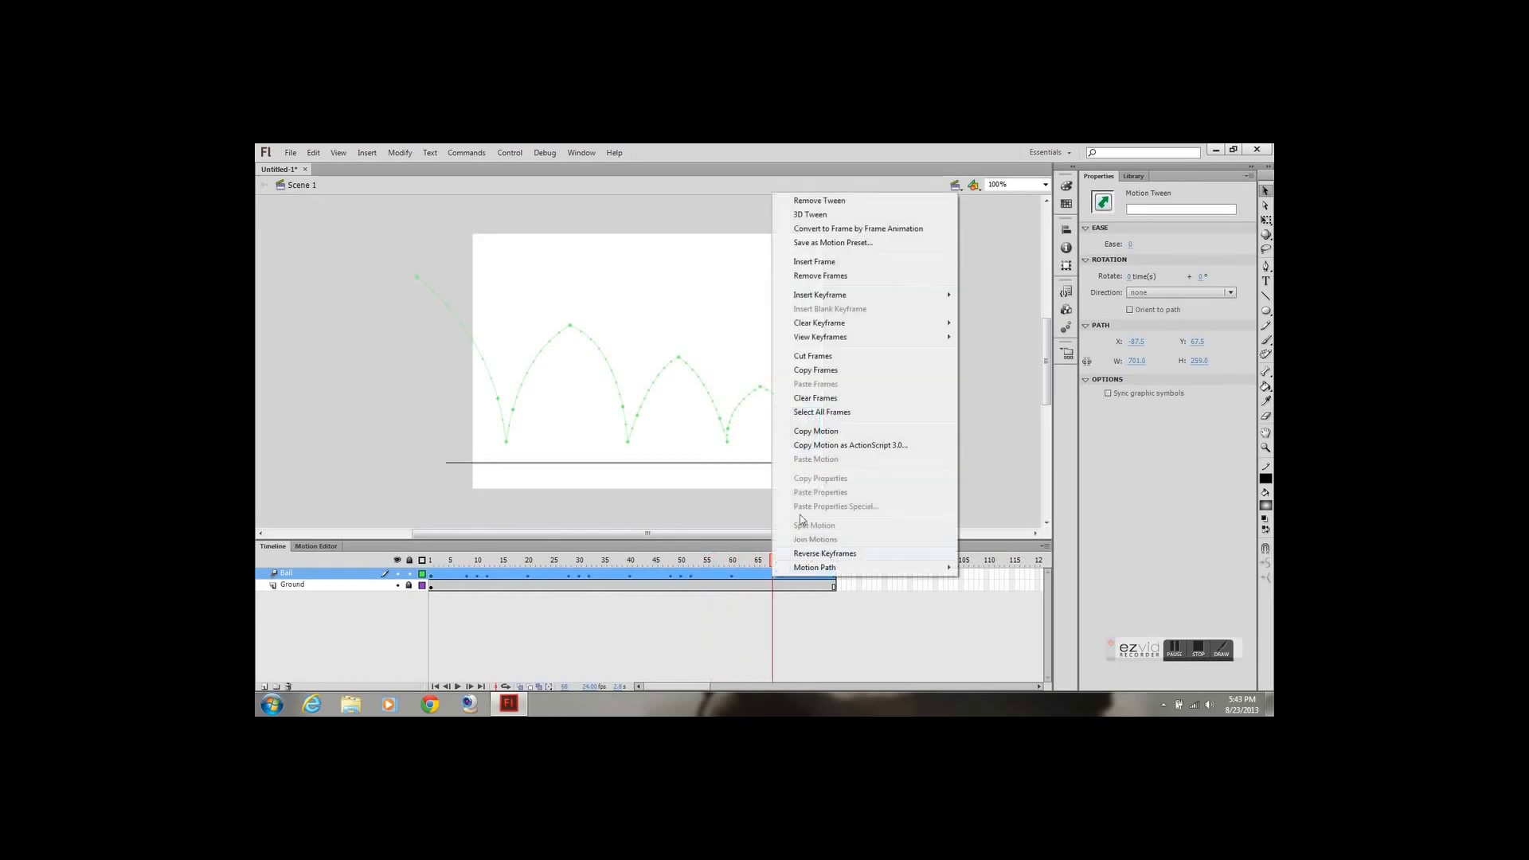
pyautogui.moveTo(858, 299)
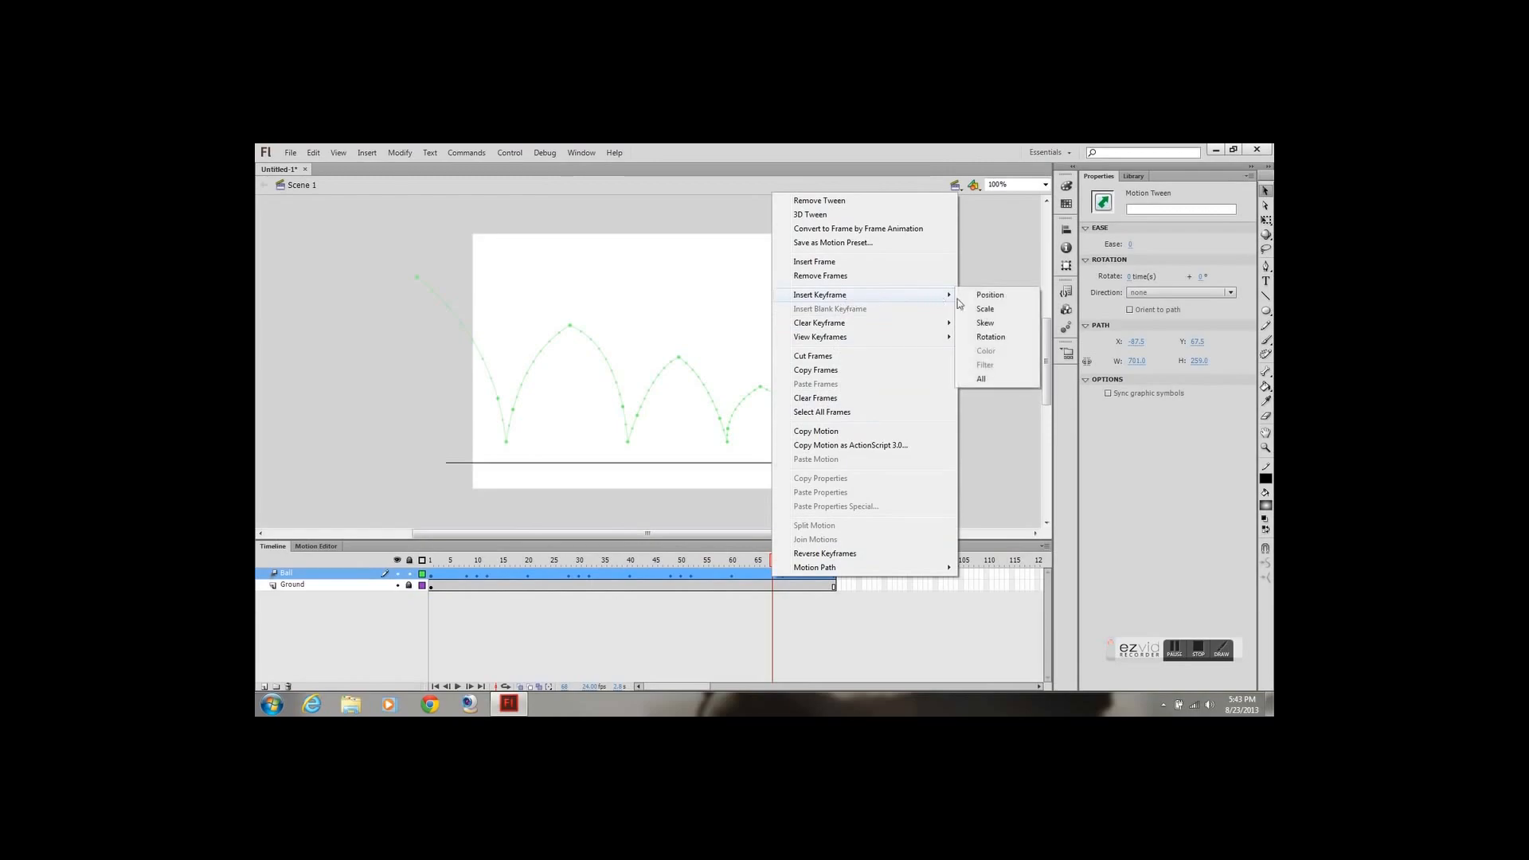
pyautogui.click(981, 380)
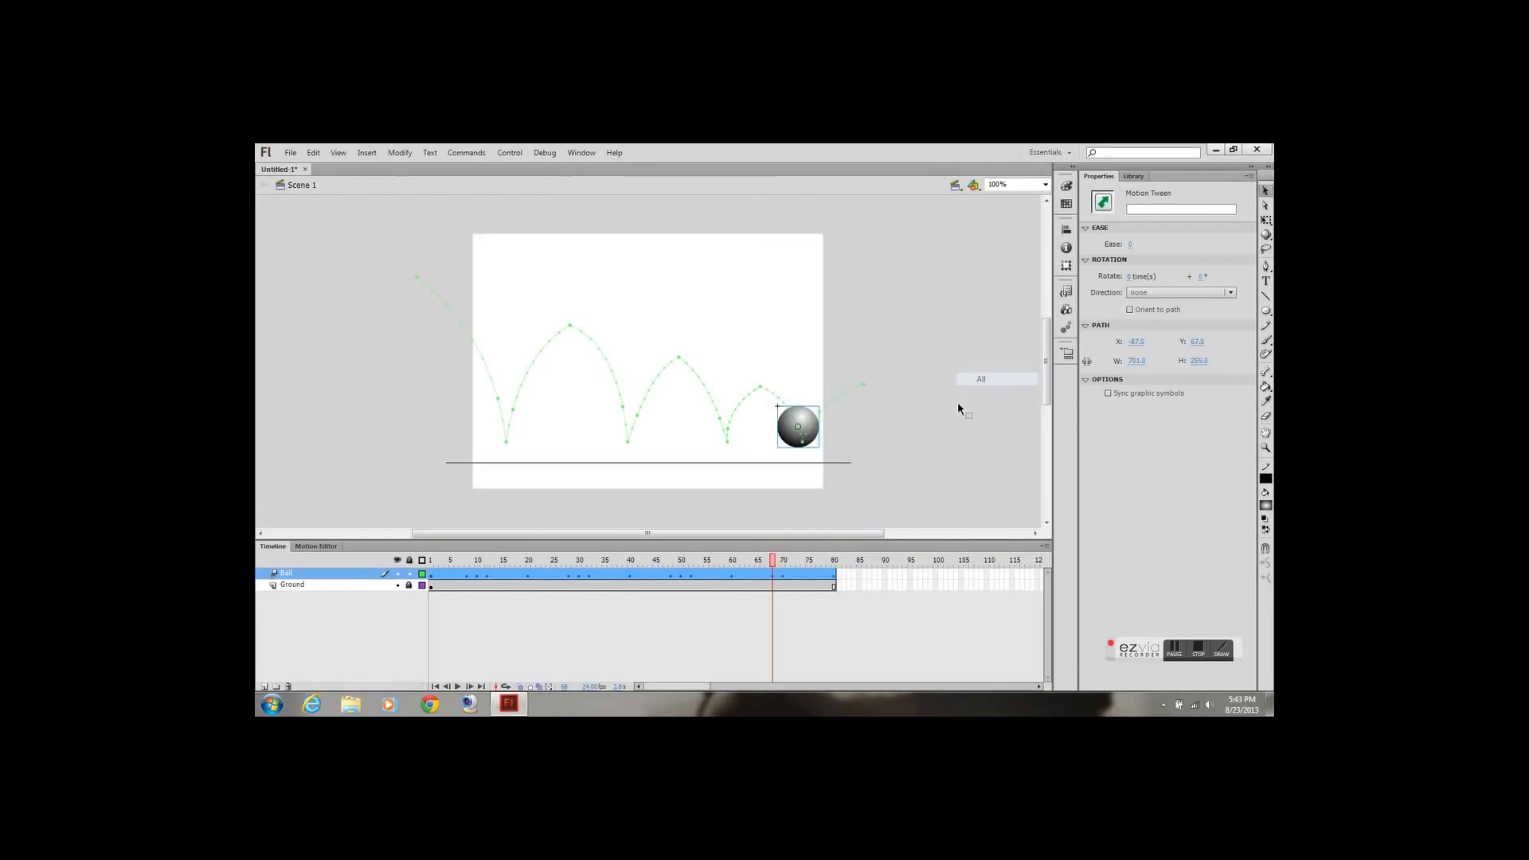
# Insert an all-property keyframe at frame 72 of the Ball layer, just after the fourth ground contact
pyautogui.moveTo(776, 560); pyautogui.dragTo(788, 567)
pyautogui.click(791, 574)
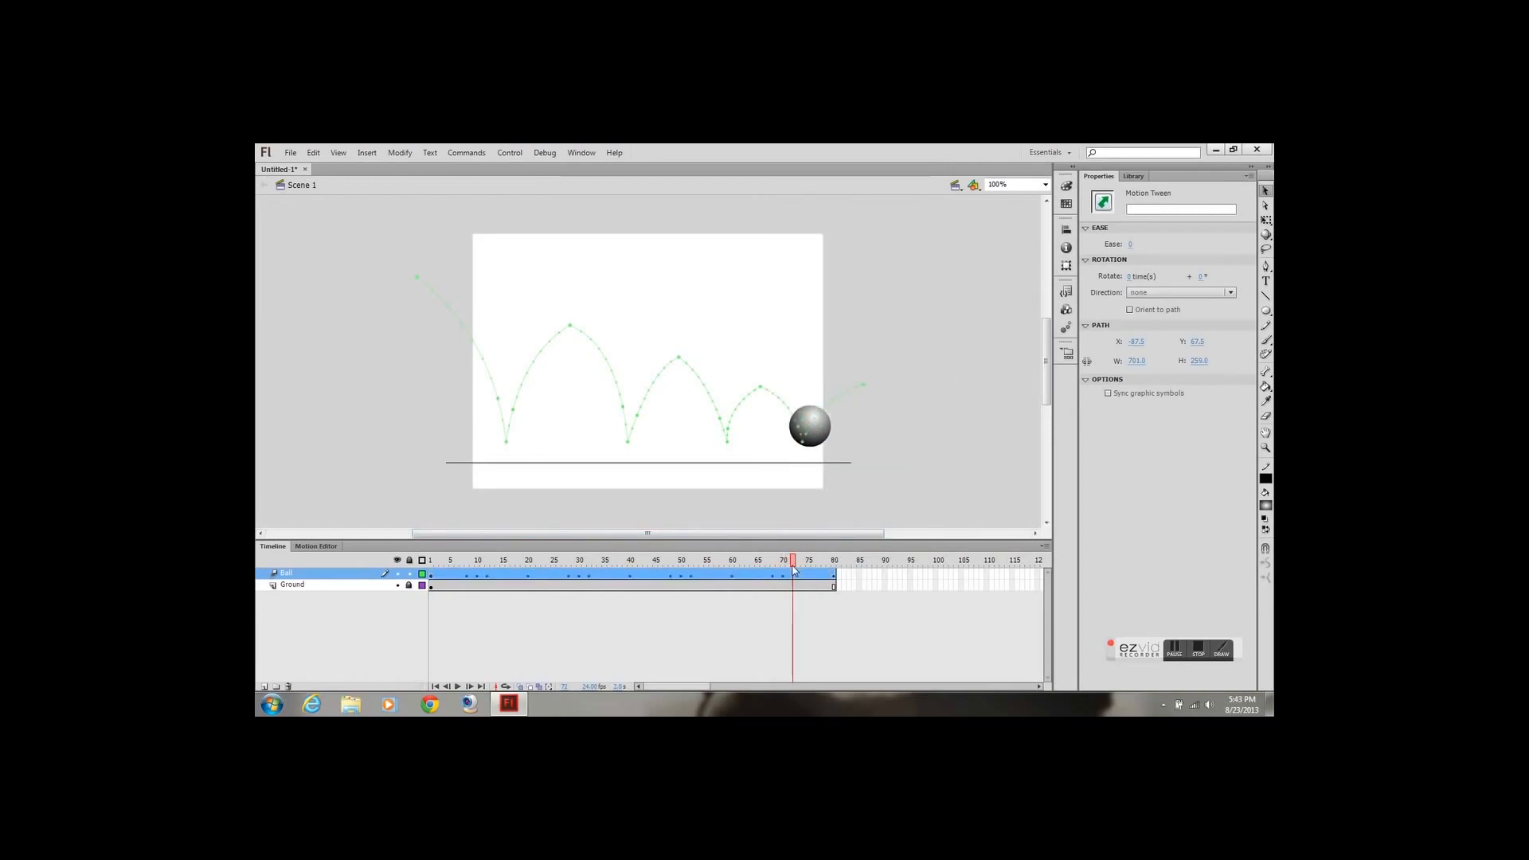
pyautogui.rightClick(793, 574)
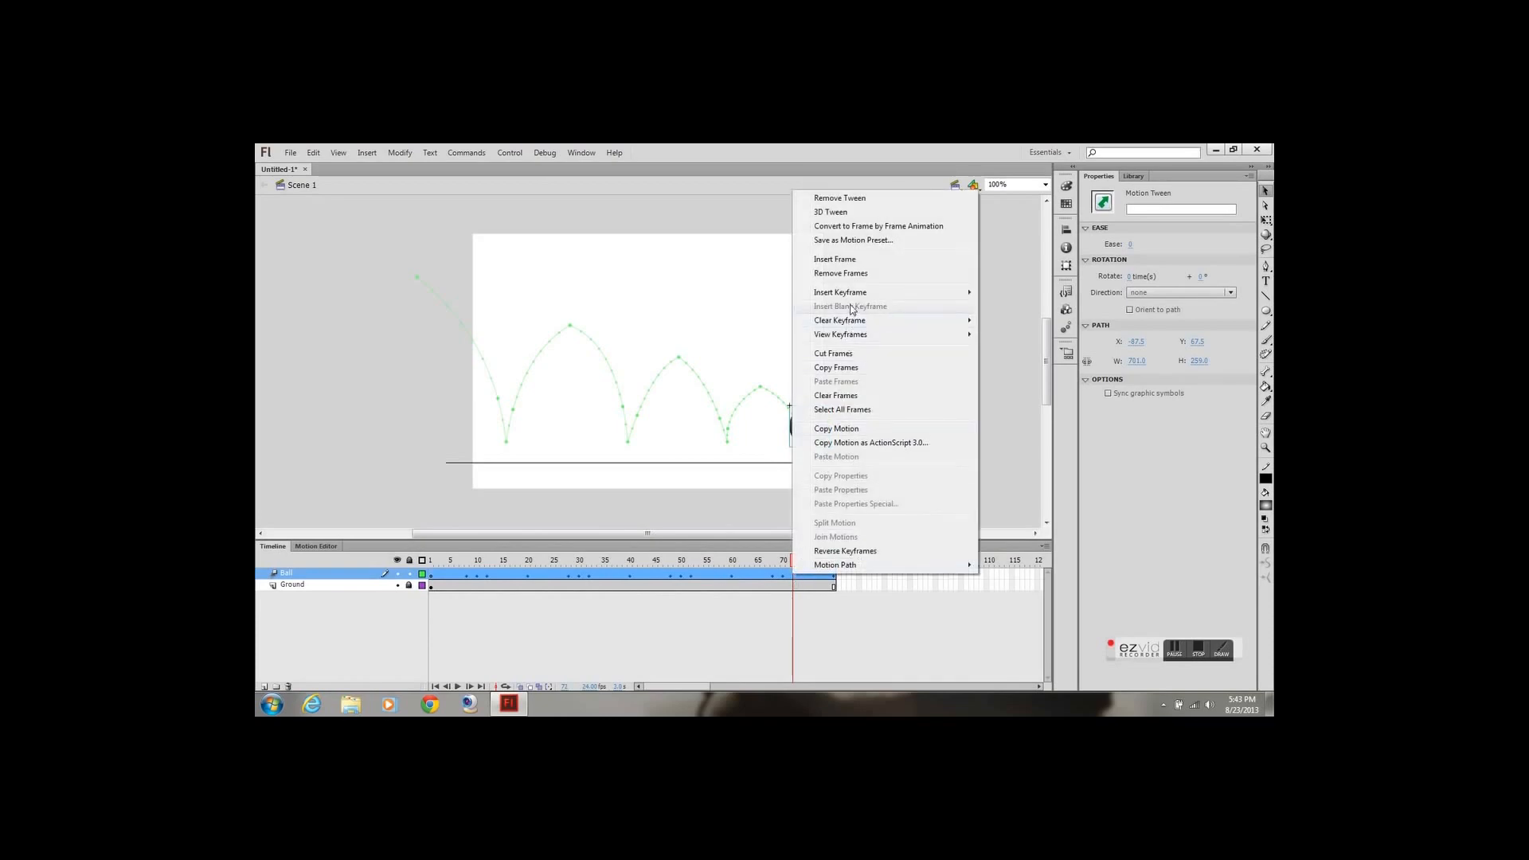
pyautogui.moveTo(920, 297)
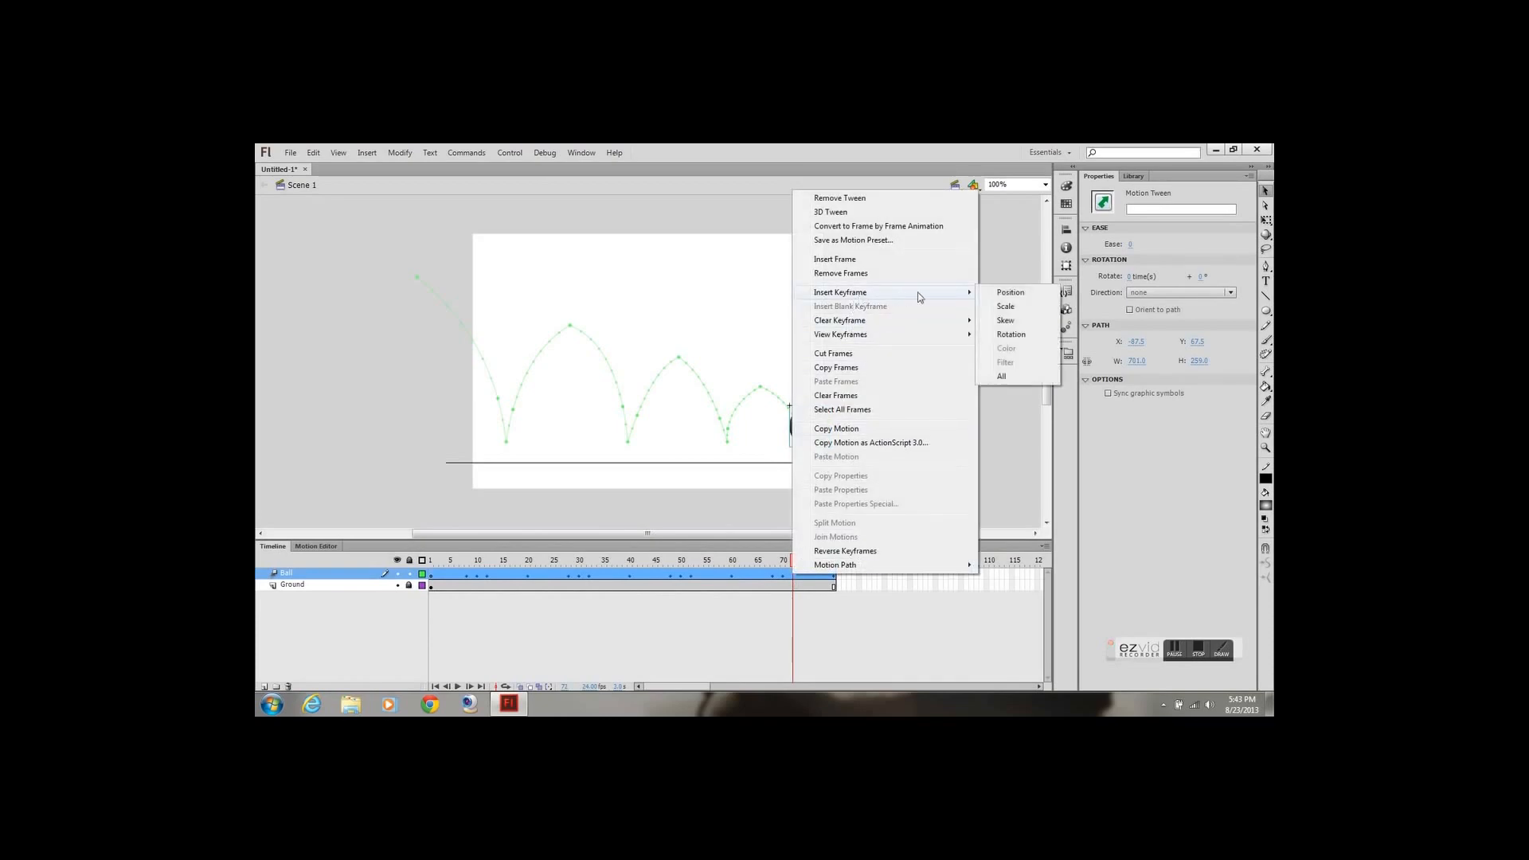
pyautogui.click(1005, 377)
# Stretch the ball at frame 8 with Free Transform, making it narrower and taller just before the first ground contact
pyautogui.moveTo(793, 561); pyautogui.dragTo(328, 595)
pyautogui.moveTo(429, 611); pyautogui.dragTo(466, 611)
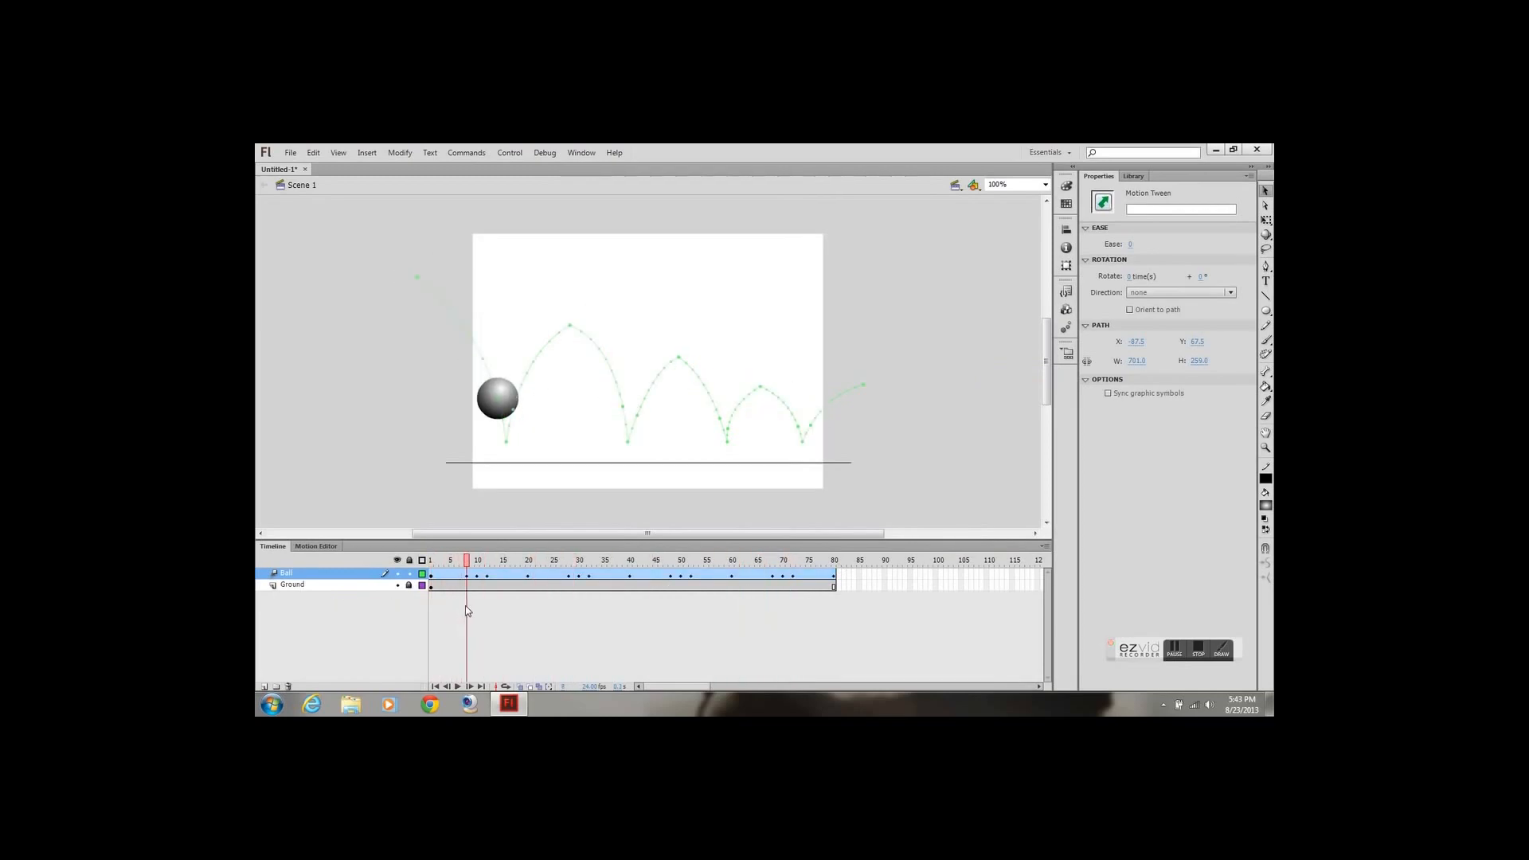
pyautogui.click(498, 395)
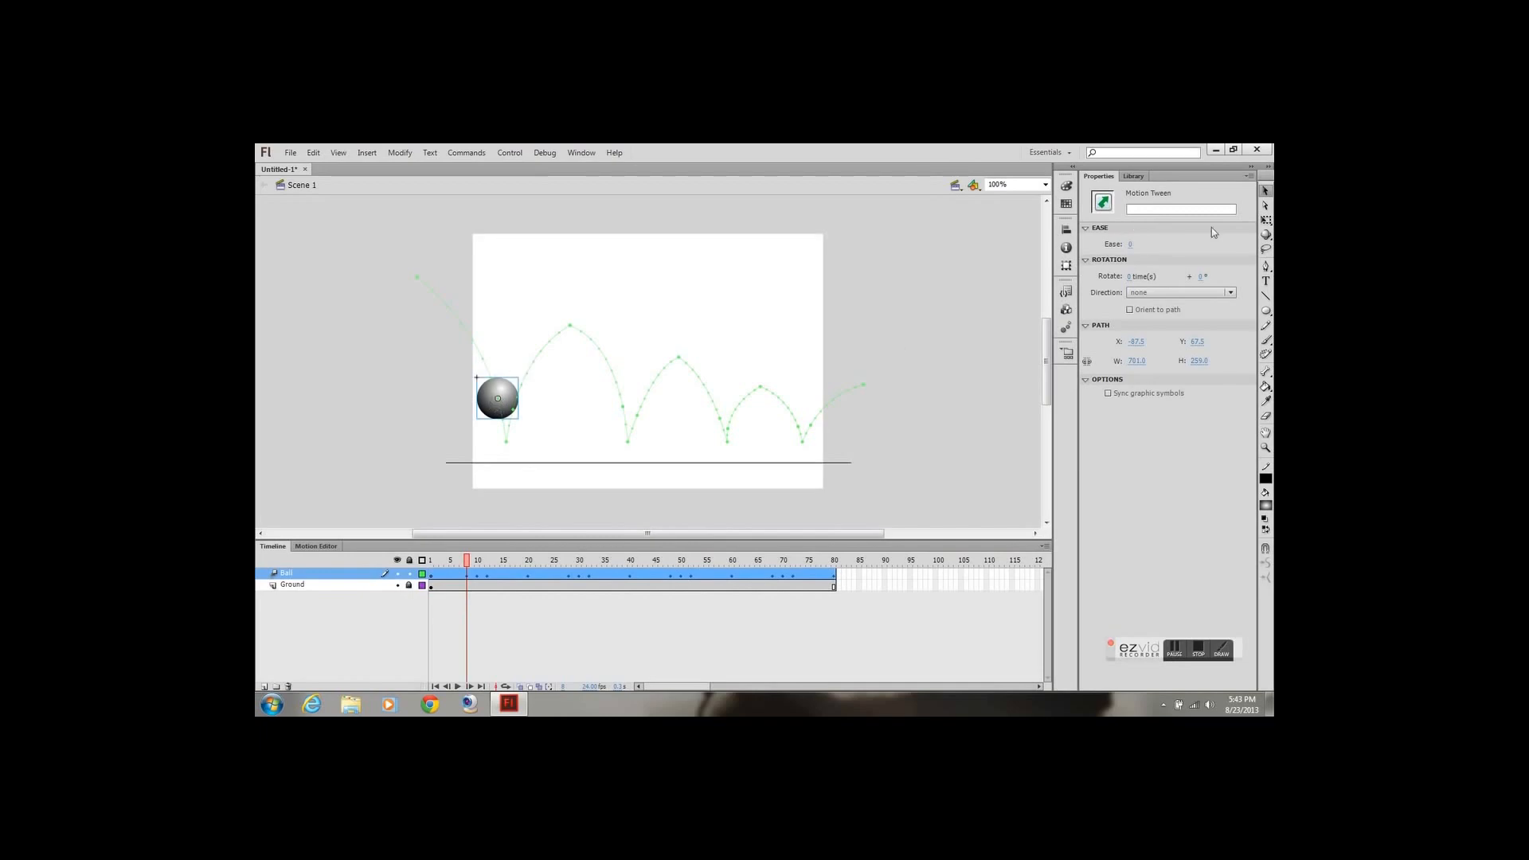
pyautogui.click(1266, 220)
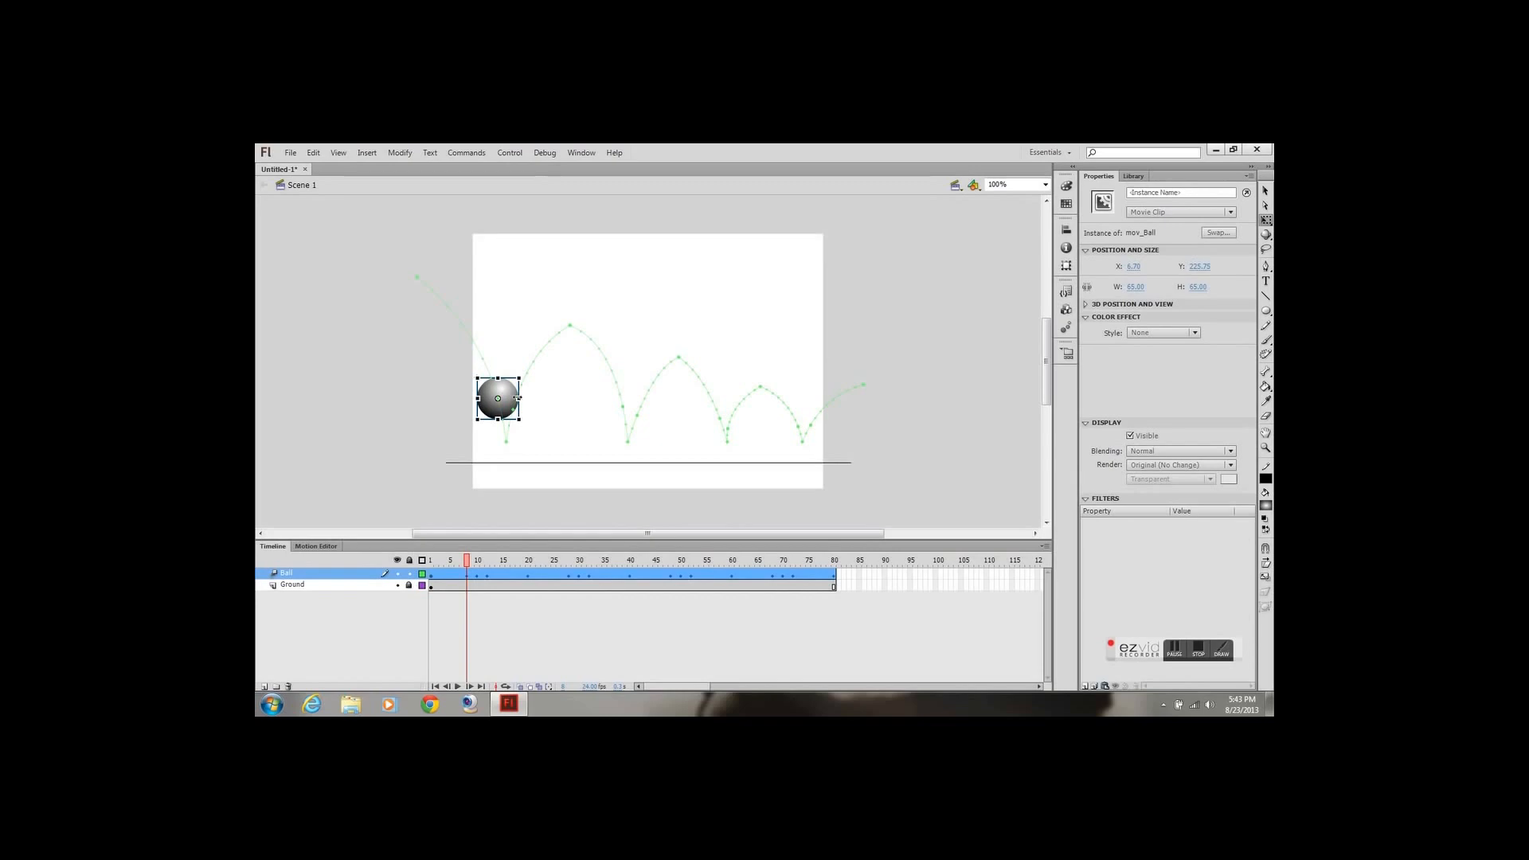
pyautogui.moveTo(519, 399); pyautogui.dragTo(499, 369)
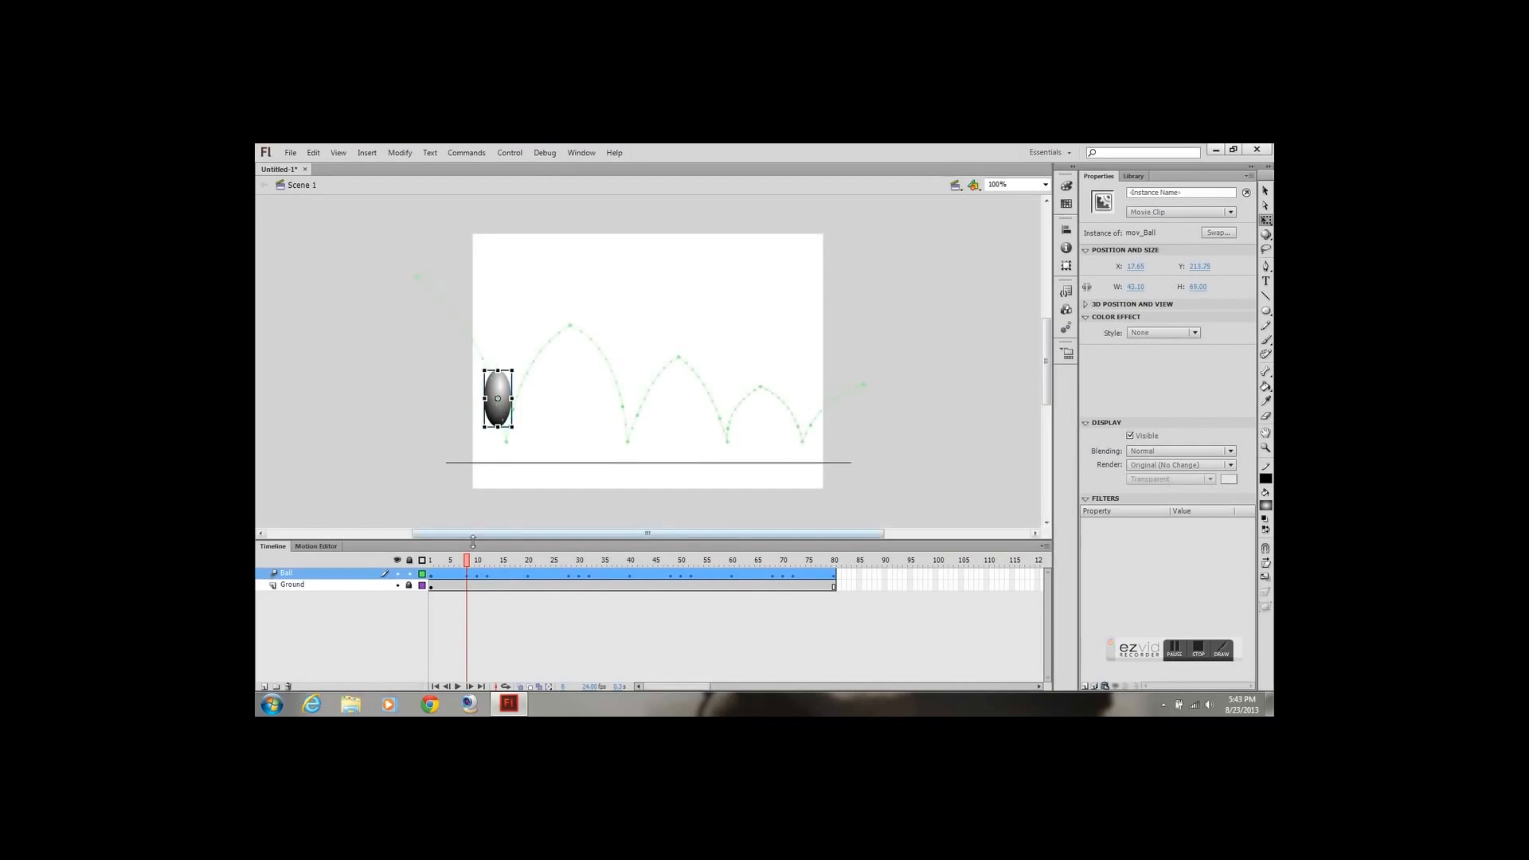
# Squash the ball flat onto the ground line at frame 10, about 90 by 35 px, and stretch it to about 47 by 85 px at frame 12
pyautogui.moveTo(467, 561); pyautogui.dragTo(477, 563)
pyautogui.click(506, 446)
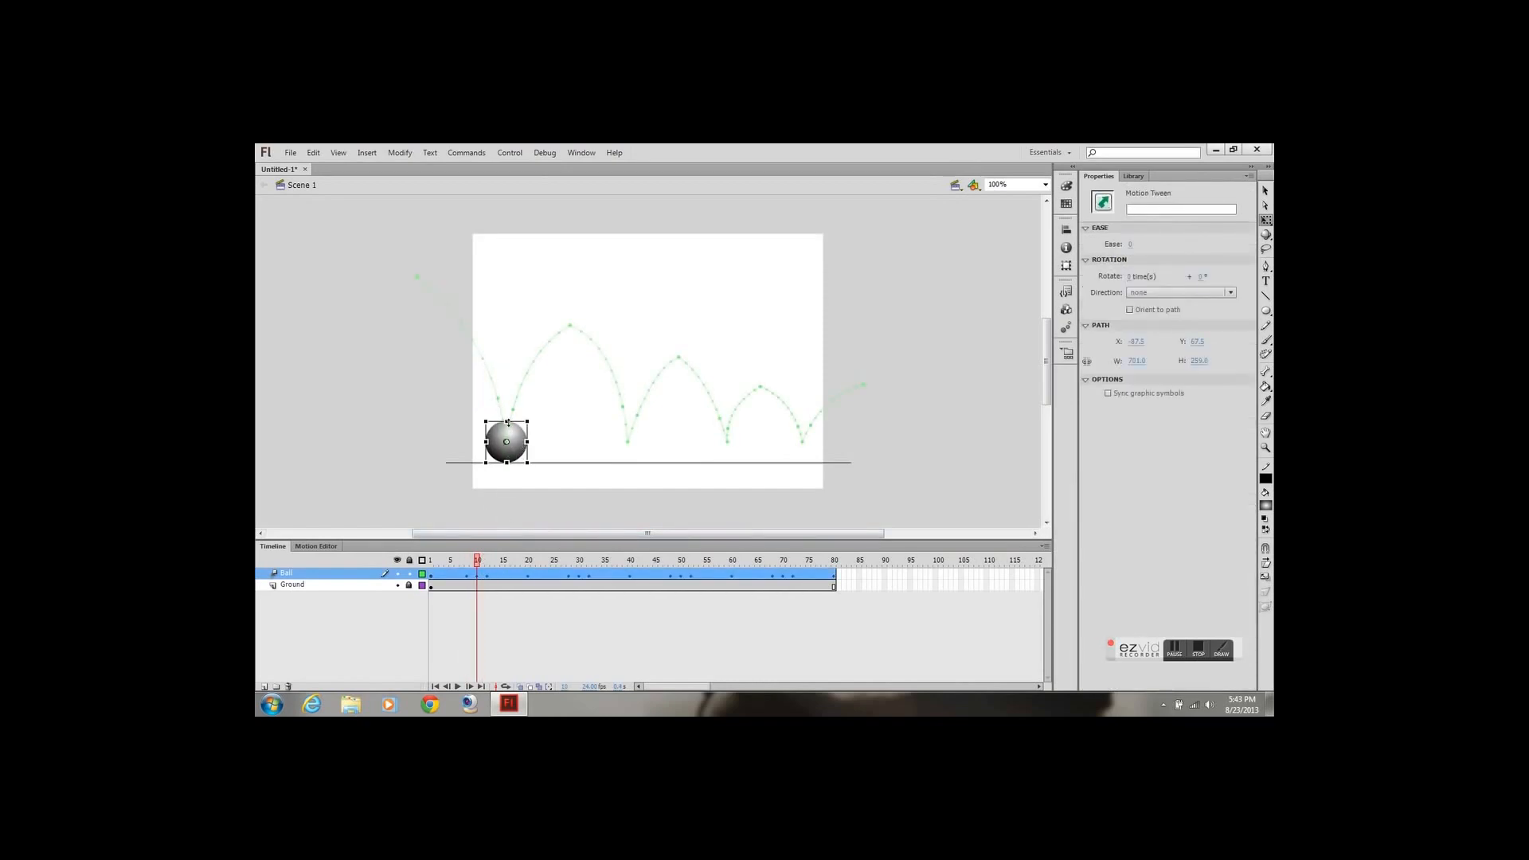
pyautogui.moveTo(507, 422); pyautogui.dragTo(524, 459)
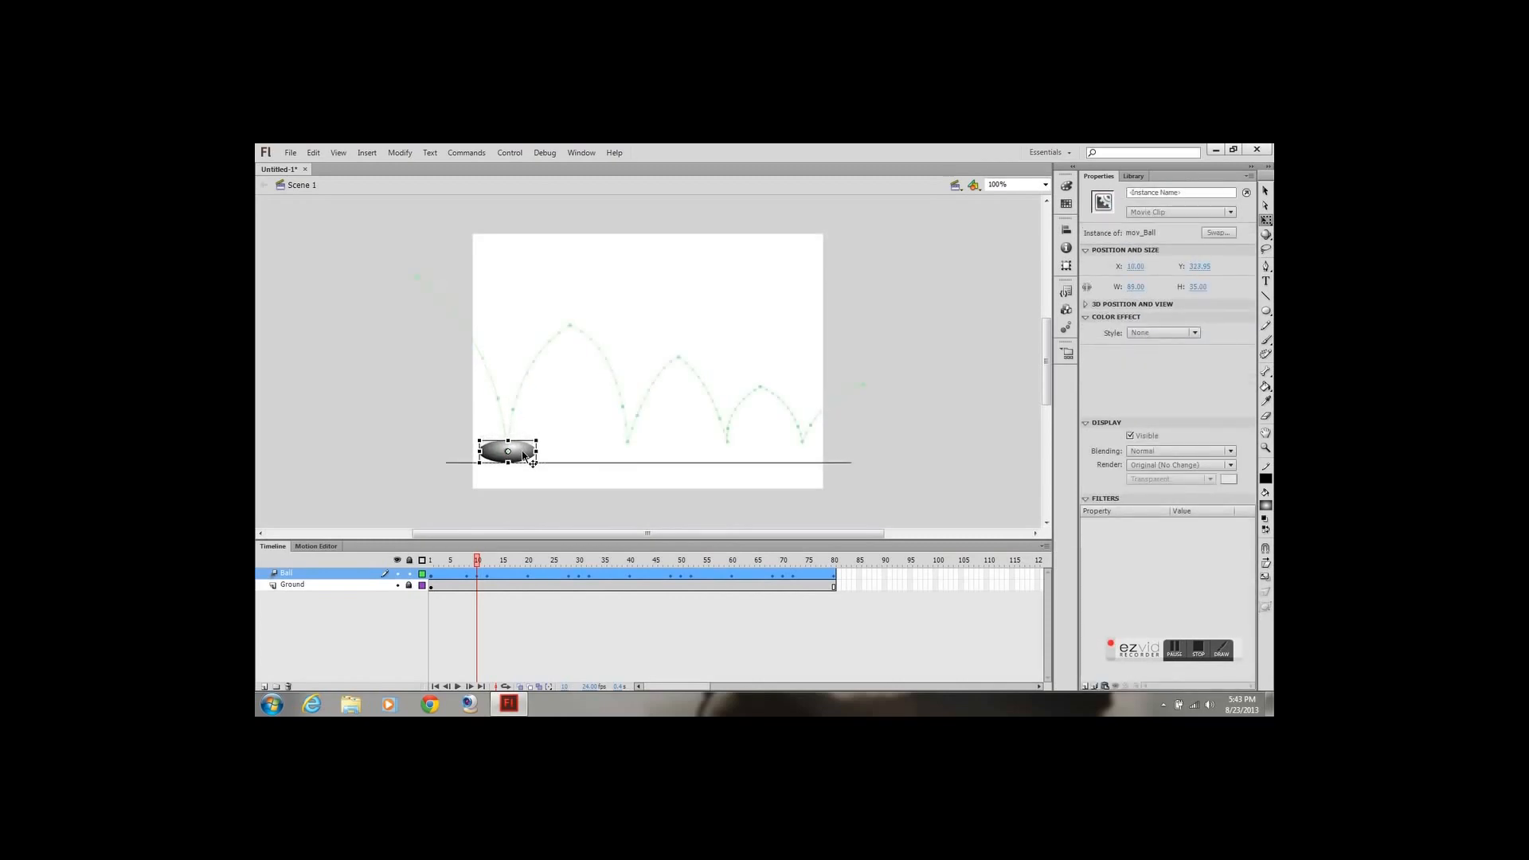
pyautogui.click(488, 572)
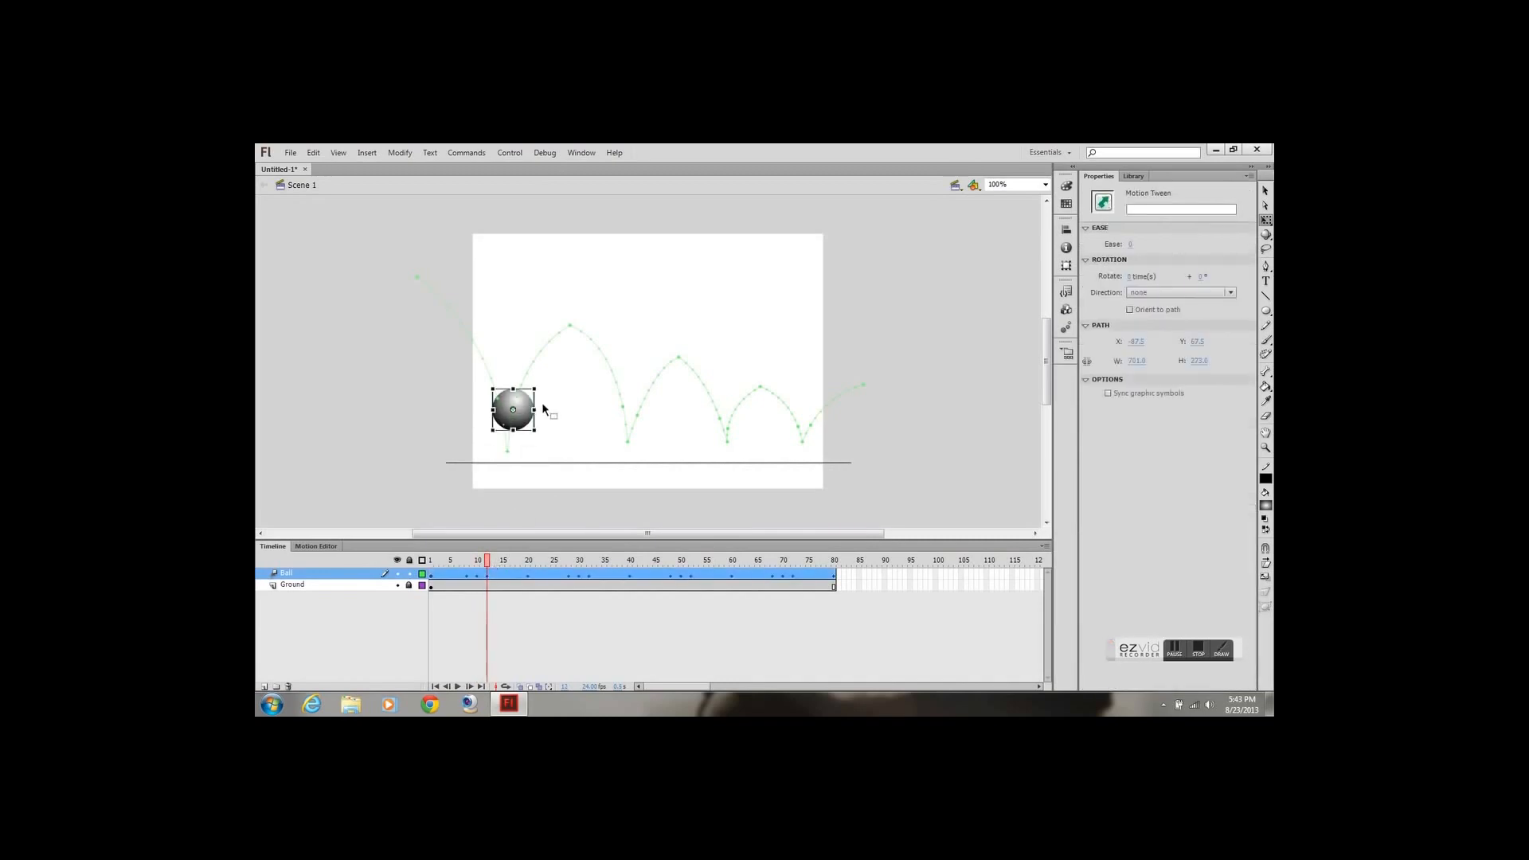
pyautogui.moveTo(514, 389); pyautogui.dragTo(532, 412)
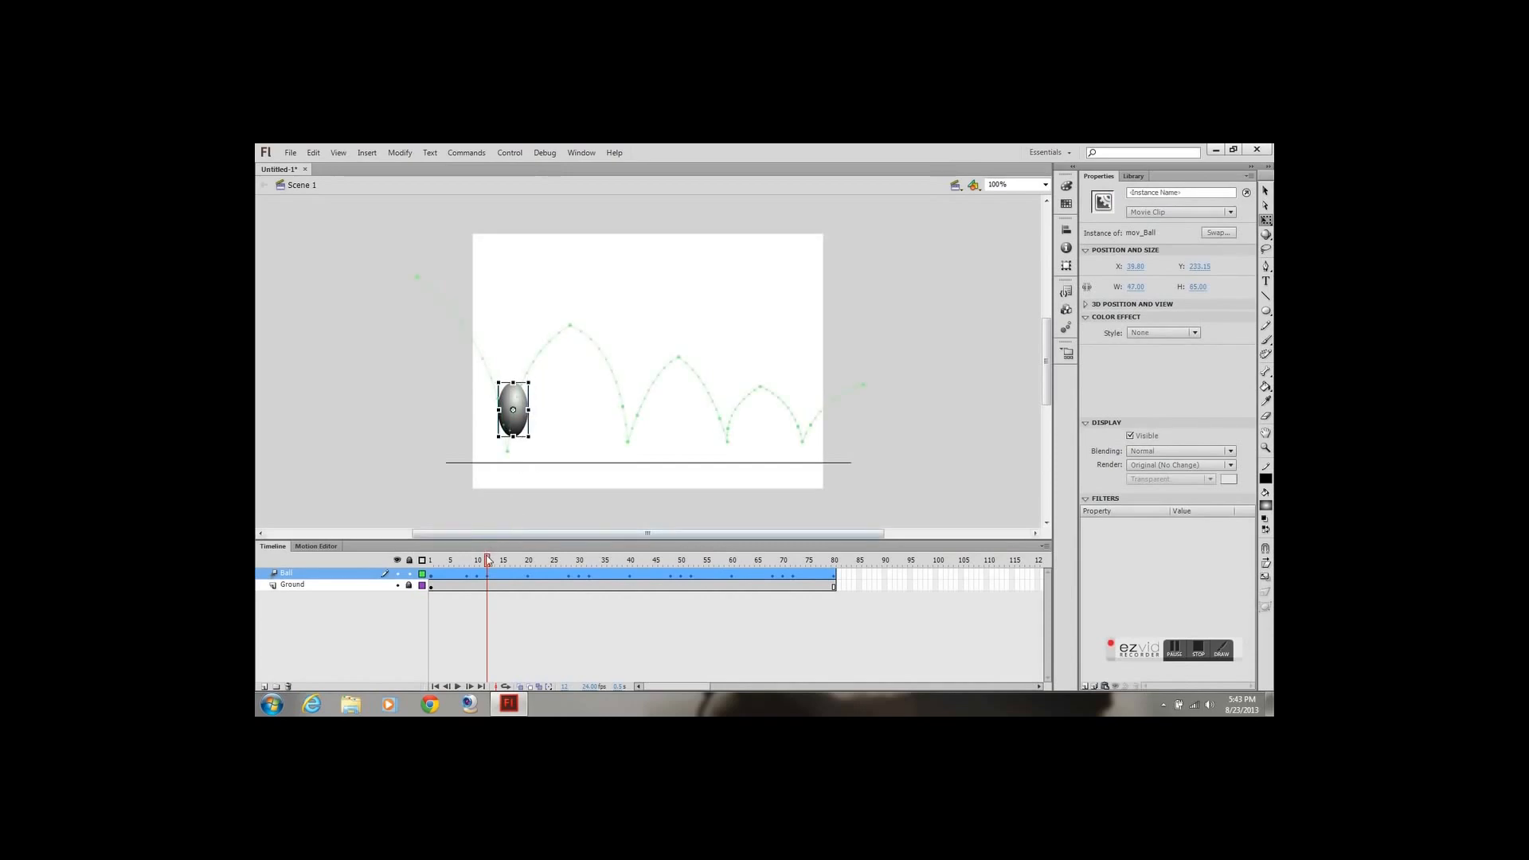
# Stretch the ball narrower and taller, about 46 by 83 px, at frame 28 just before the second ground contact
pyautogui.moveTo(489, 562); pyautogui.dragTo(569, 573)
pyautogui.click(626, 437)
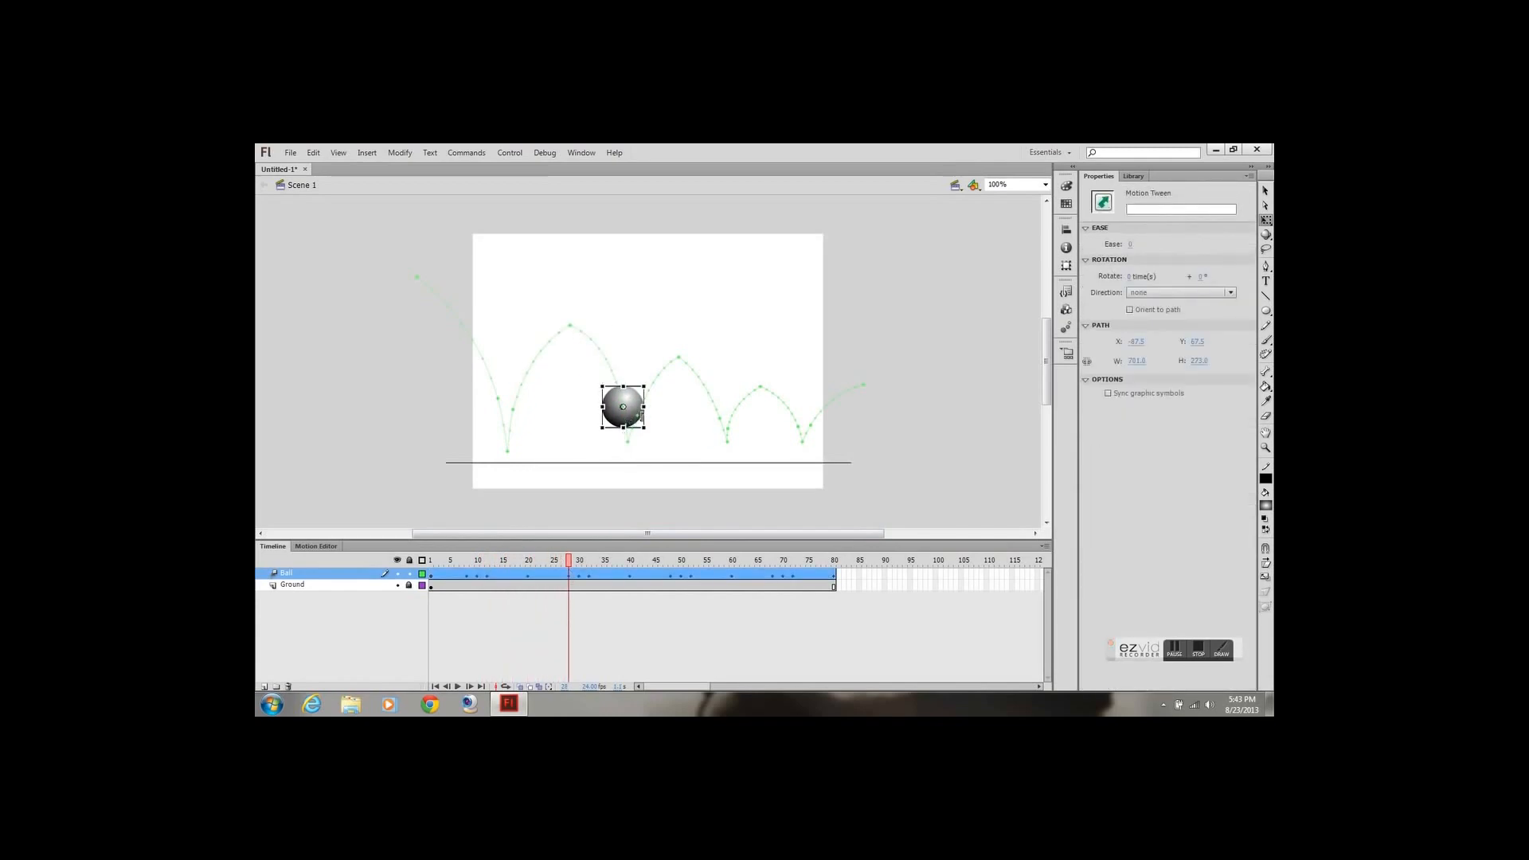
pyautogui.moveTo(647, 407); pyautogui.dragTo(624, 379)
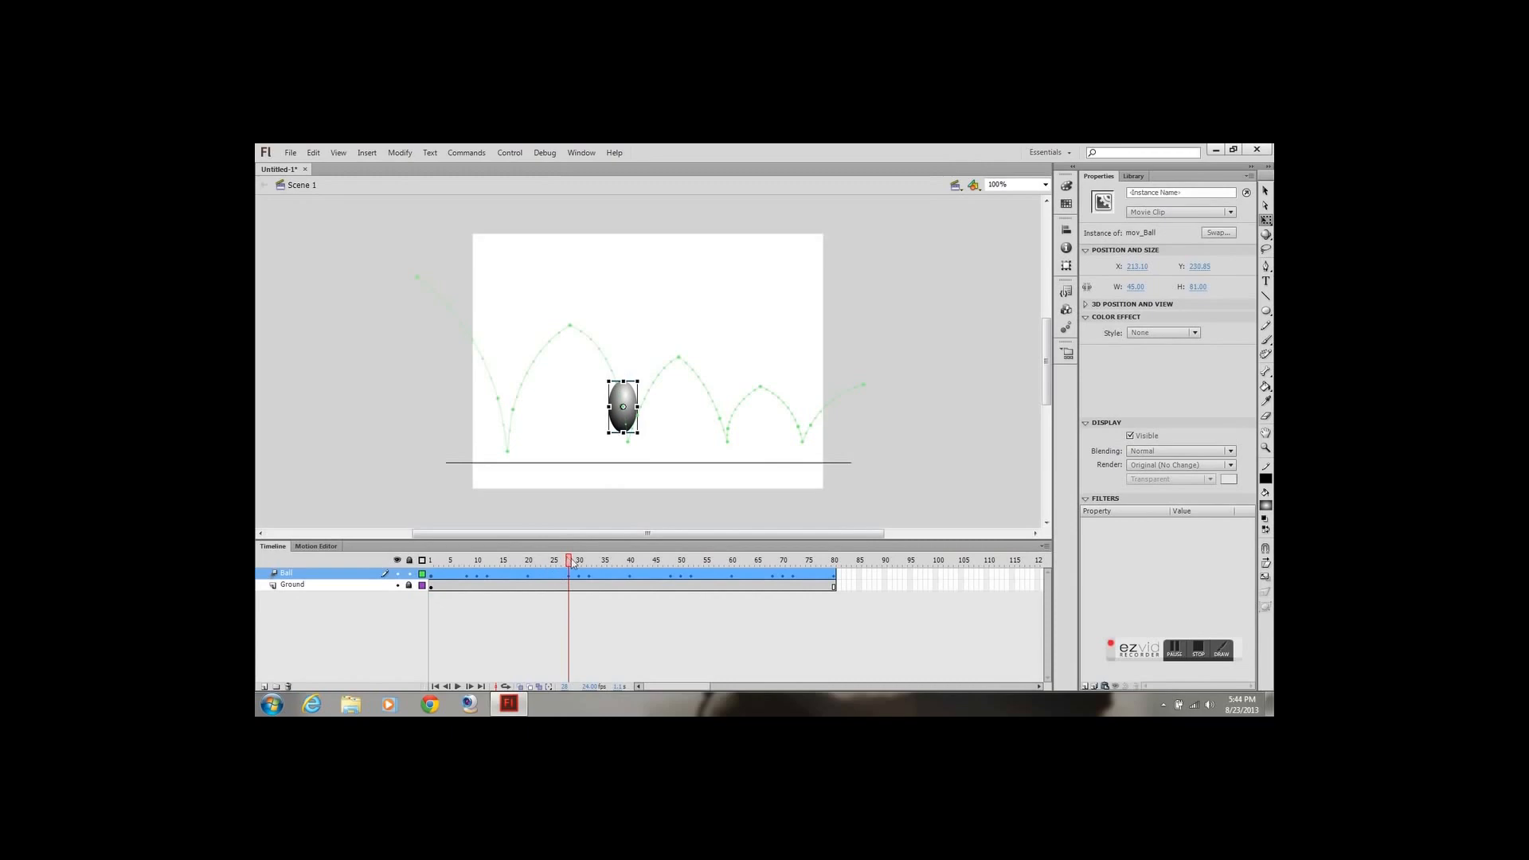
# Squash the ball wider and flatter, about 79 by 41 px, at frame 30 so it rests on the ground line
pyautogui.moveTo(569, 560); pyautogui.dragTo(581, 564)
pyautogui.click(629, 443)
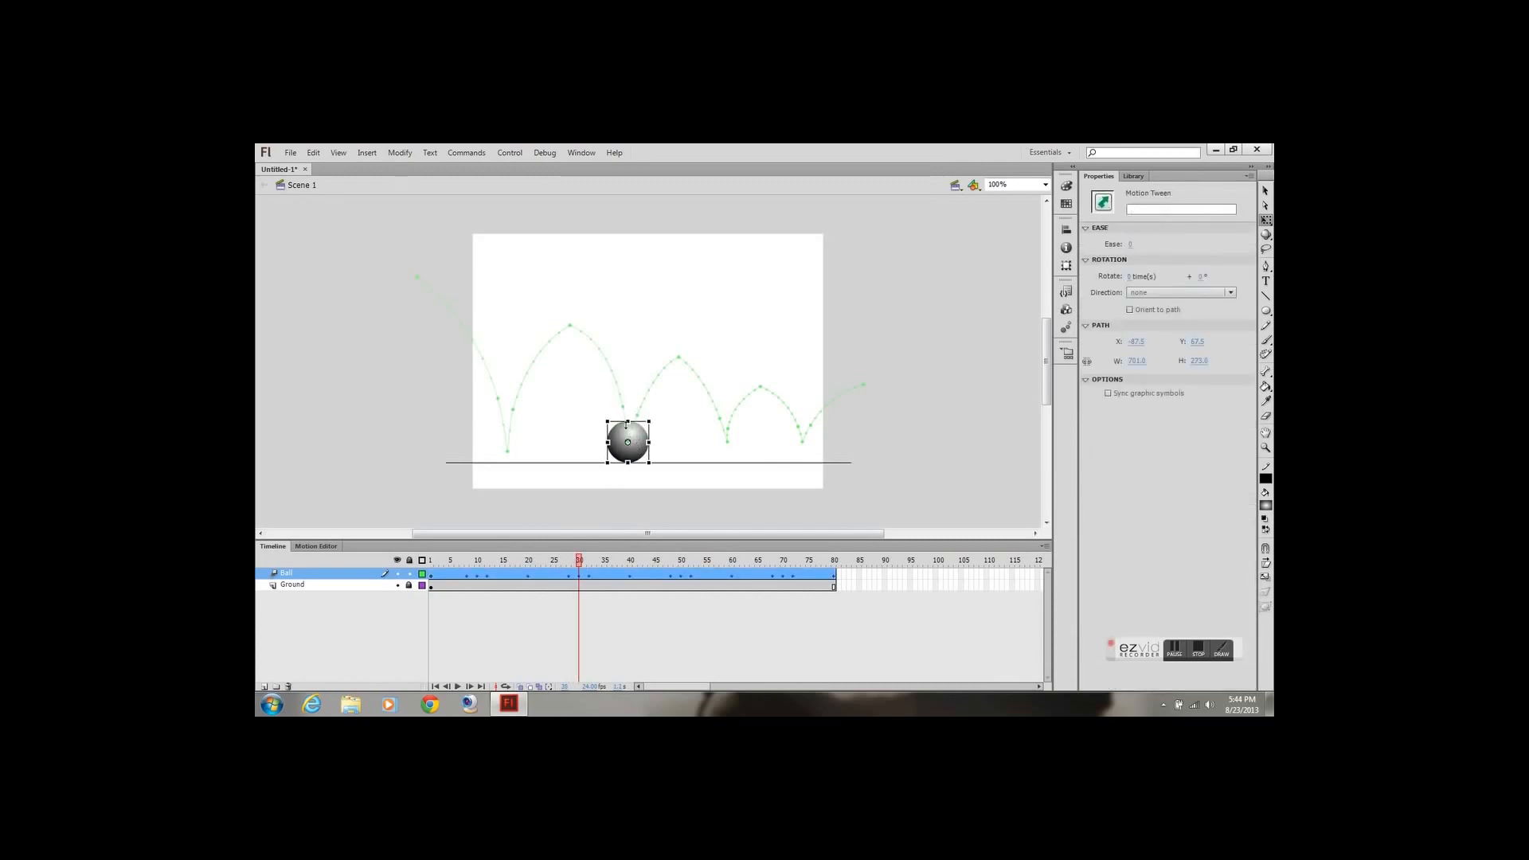
pyautogui.click(627, 425)
pyautogui.moveTo(627, 424); pyautogui.dragTo(650, 449)
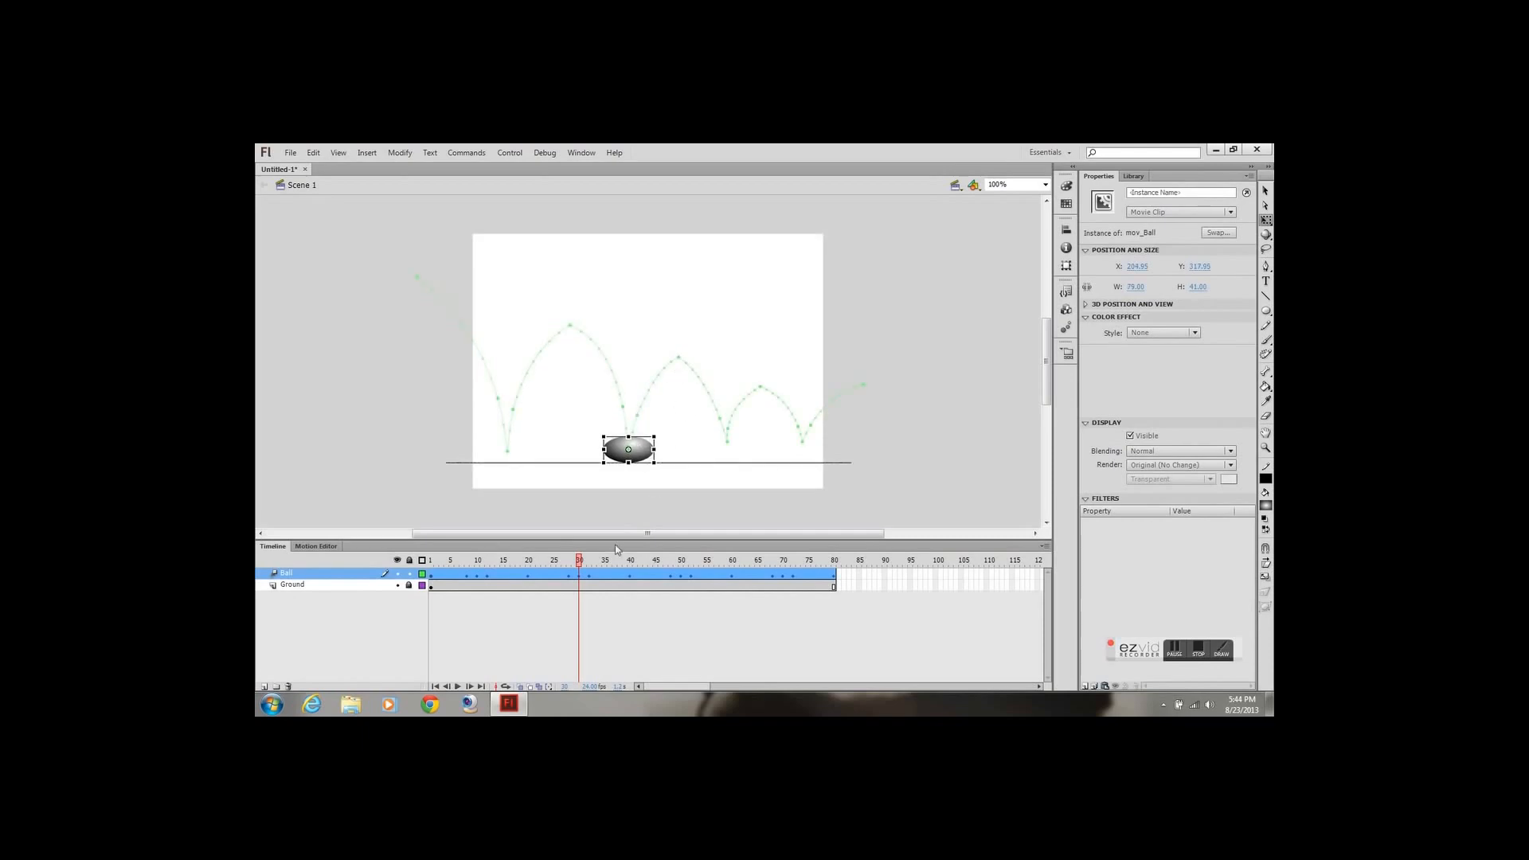
# Stretch the ball narrower and taller, about 39 by 81 px, at frame 32 just after the second ground contact
pyautogui.click(590, 563)
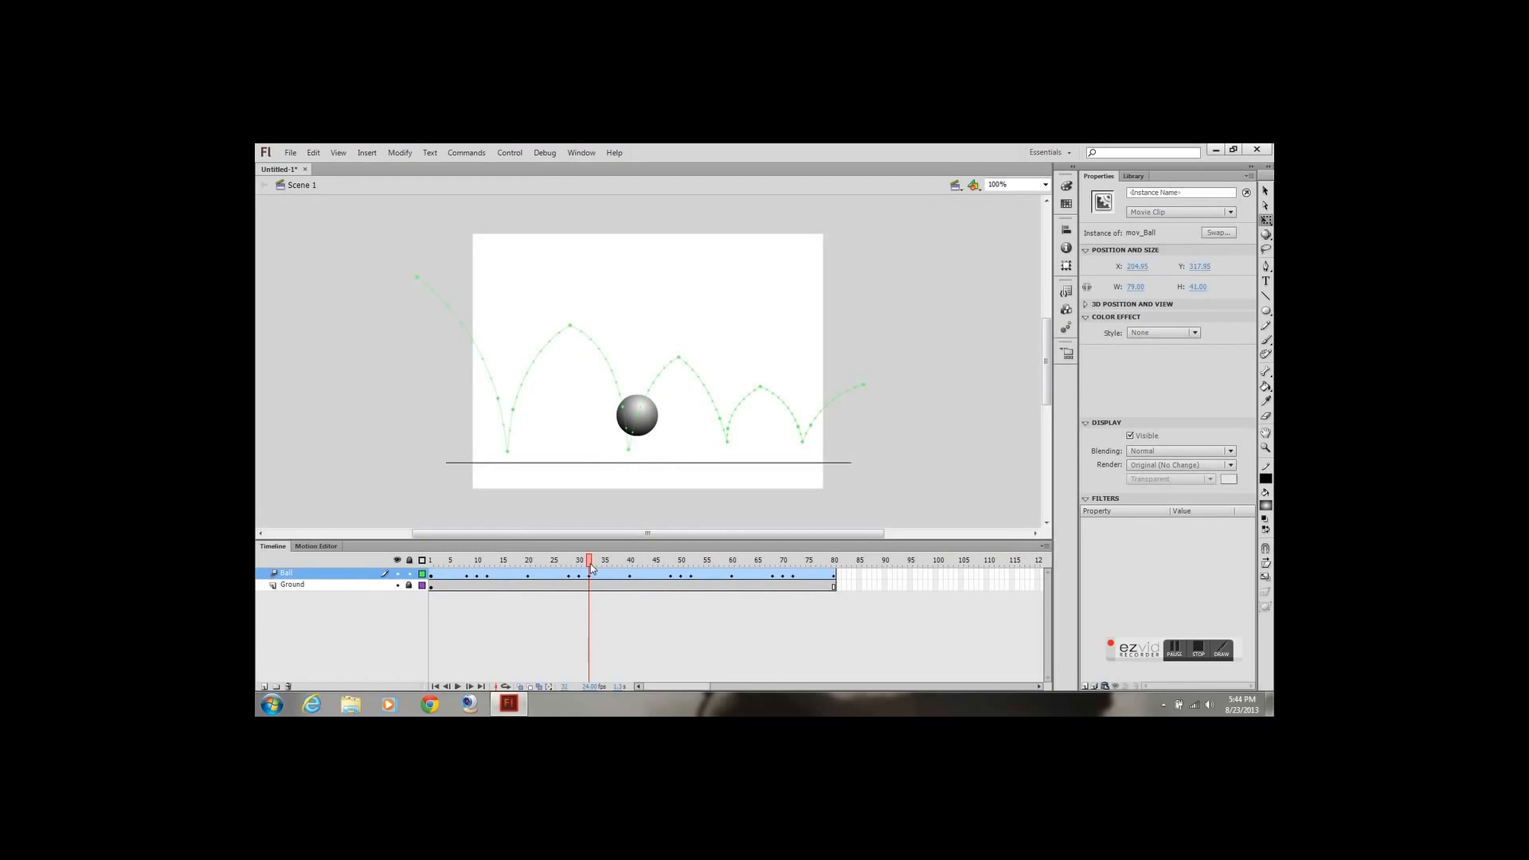
pyautogui.click(591, 568)
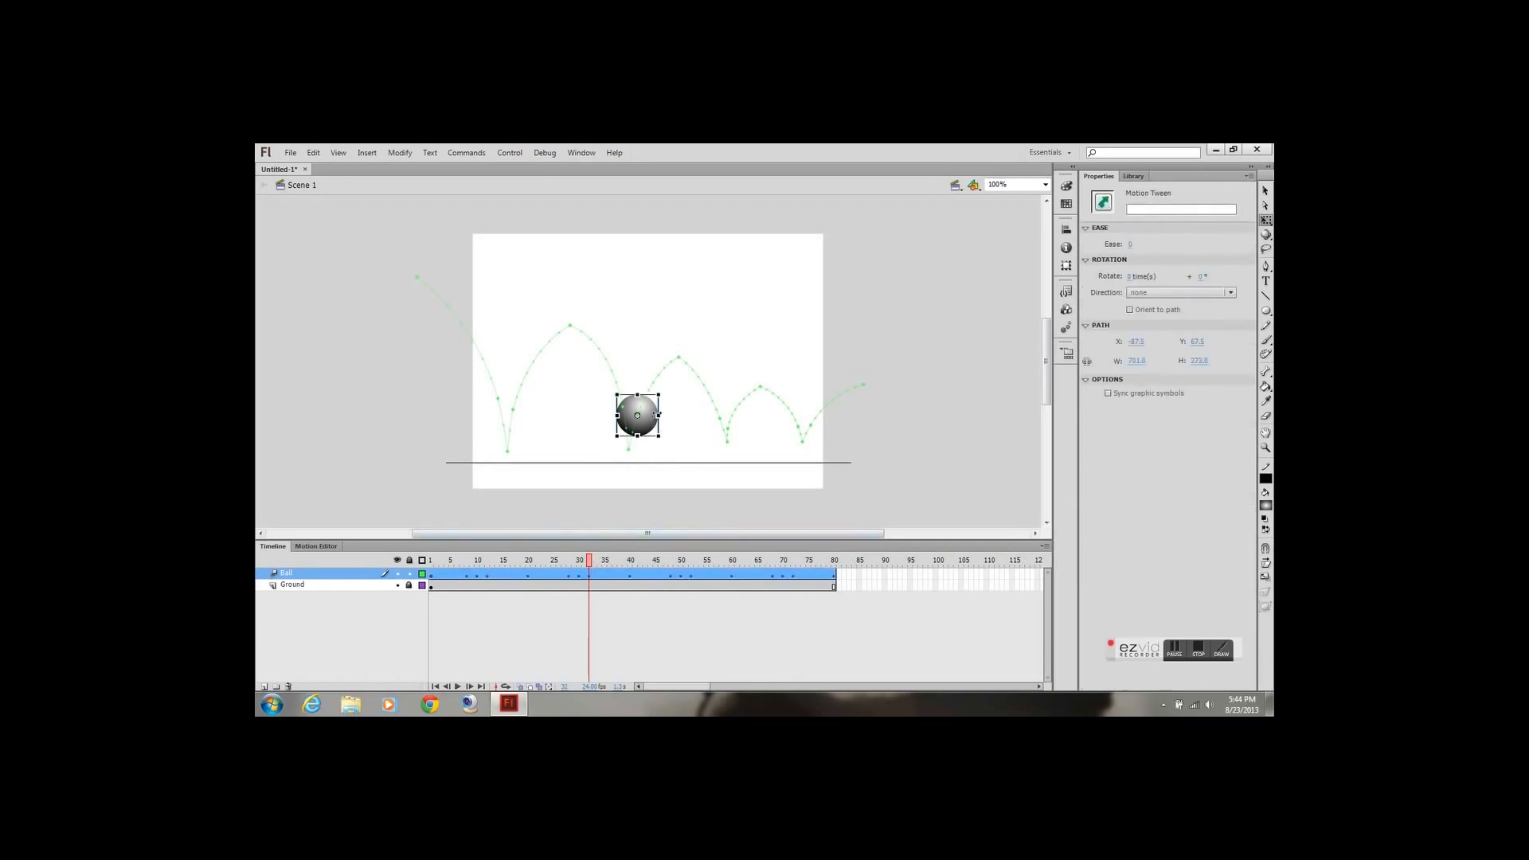
pyautogui.moveTo(659, 416); pyautogui.dragTo(638, 389)
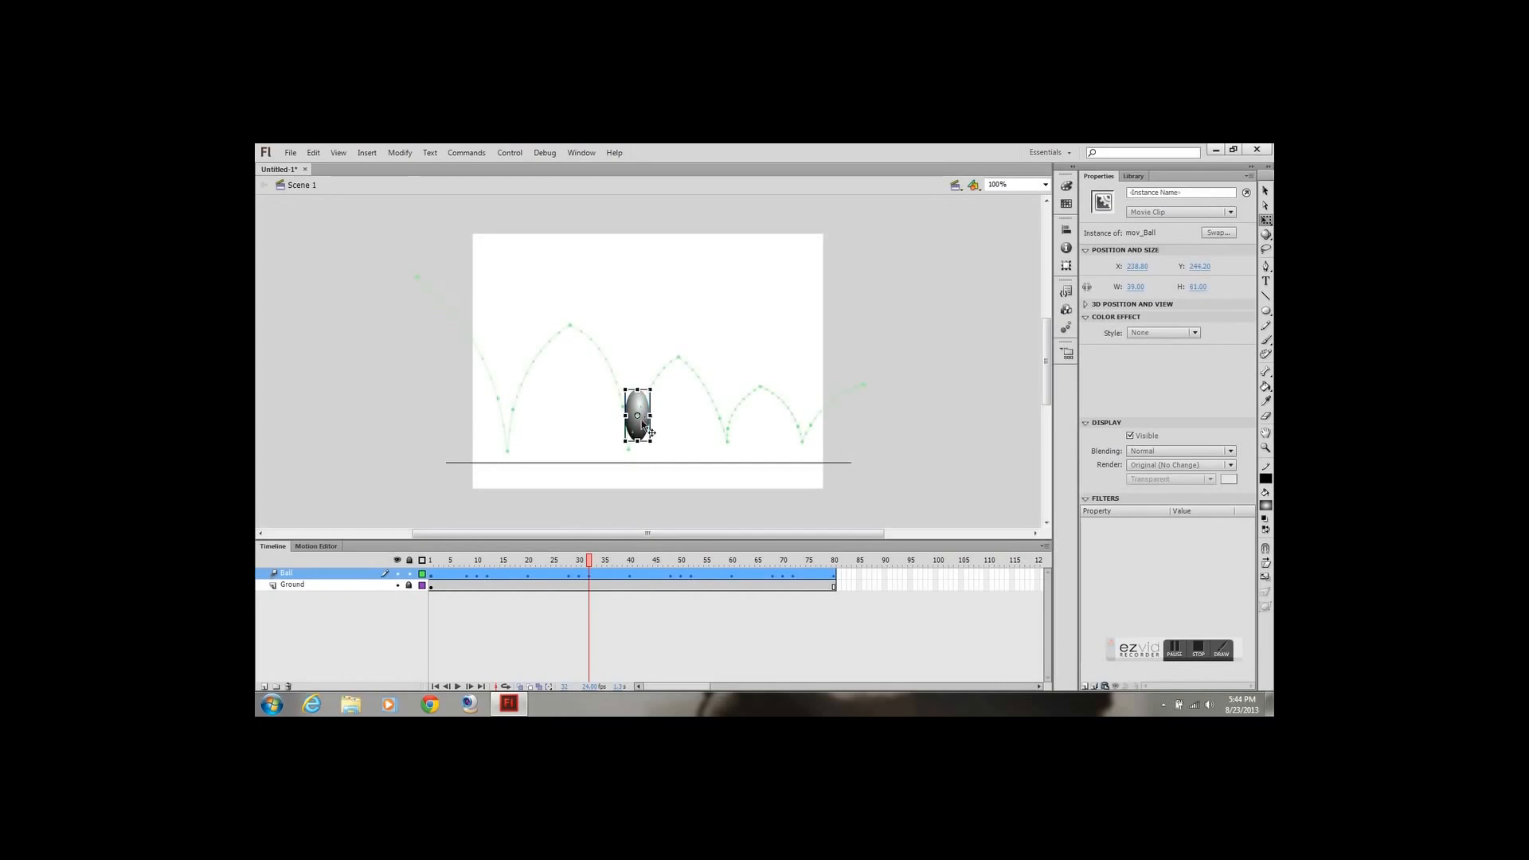
# Stretch the ball narrower and taller, about 40 by 79 px, at frame 48 just before the third ground contact
pyautogui.moveTo(514, 560); pyautogui.dragTo(673, 564)
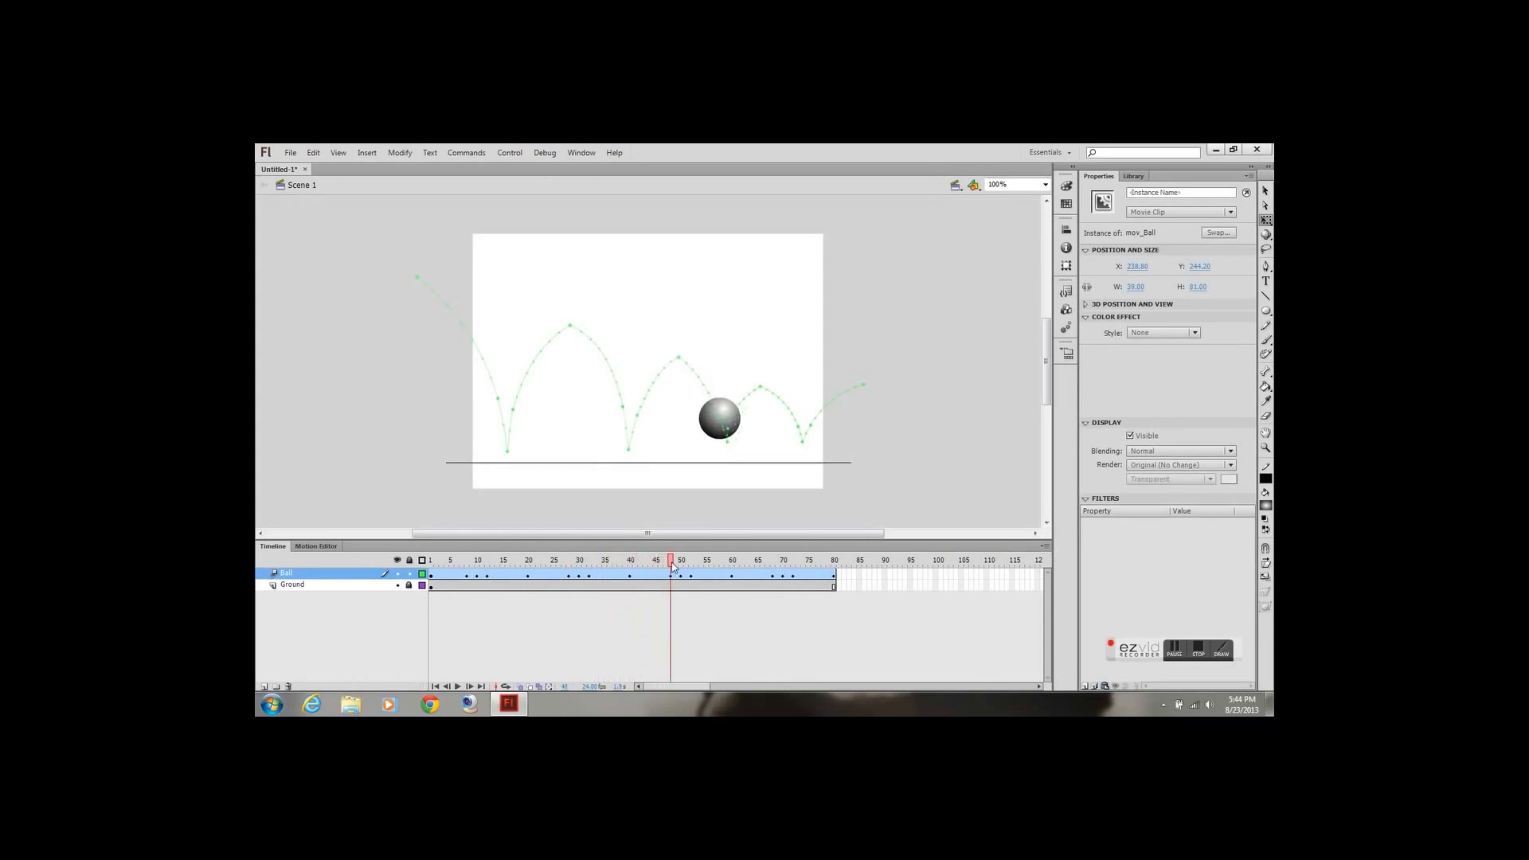
pyautogui.click(720, 428)
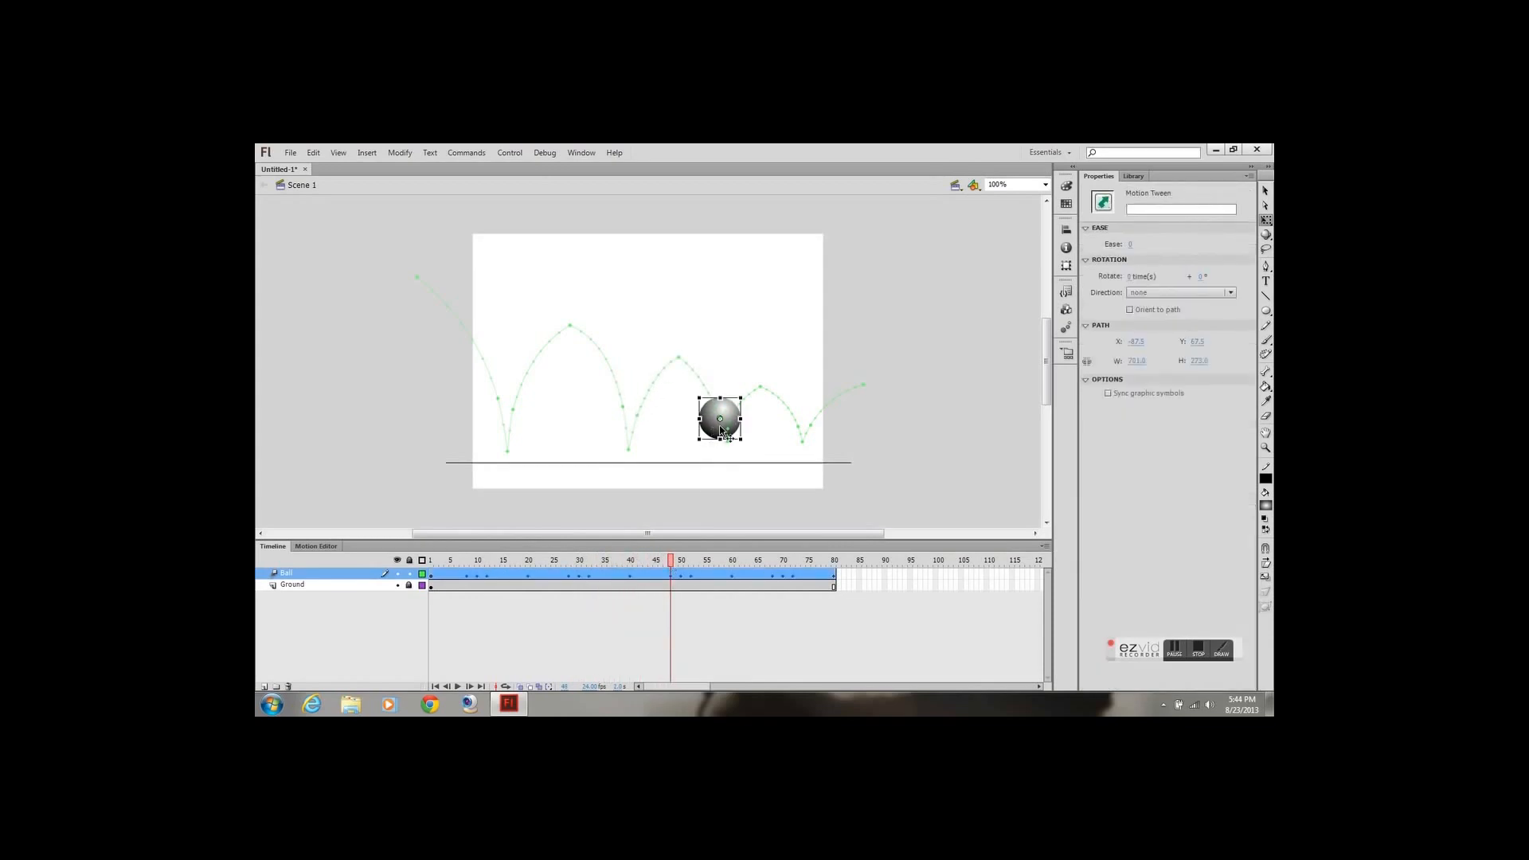
pyautogui.moveTo(739, 418)
pyautogui.mouseDown()
pyautogui.moveTo(721, 392)
pyautogui.moveTo(735, 418)
pyautogui.mouseUp()
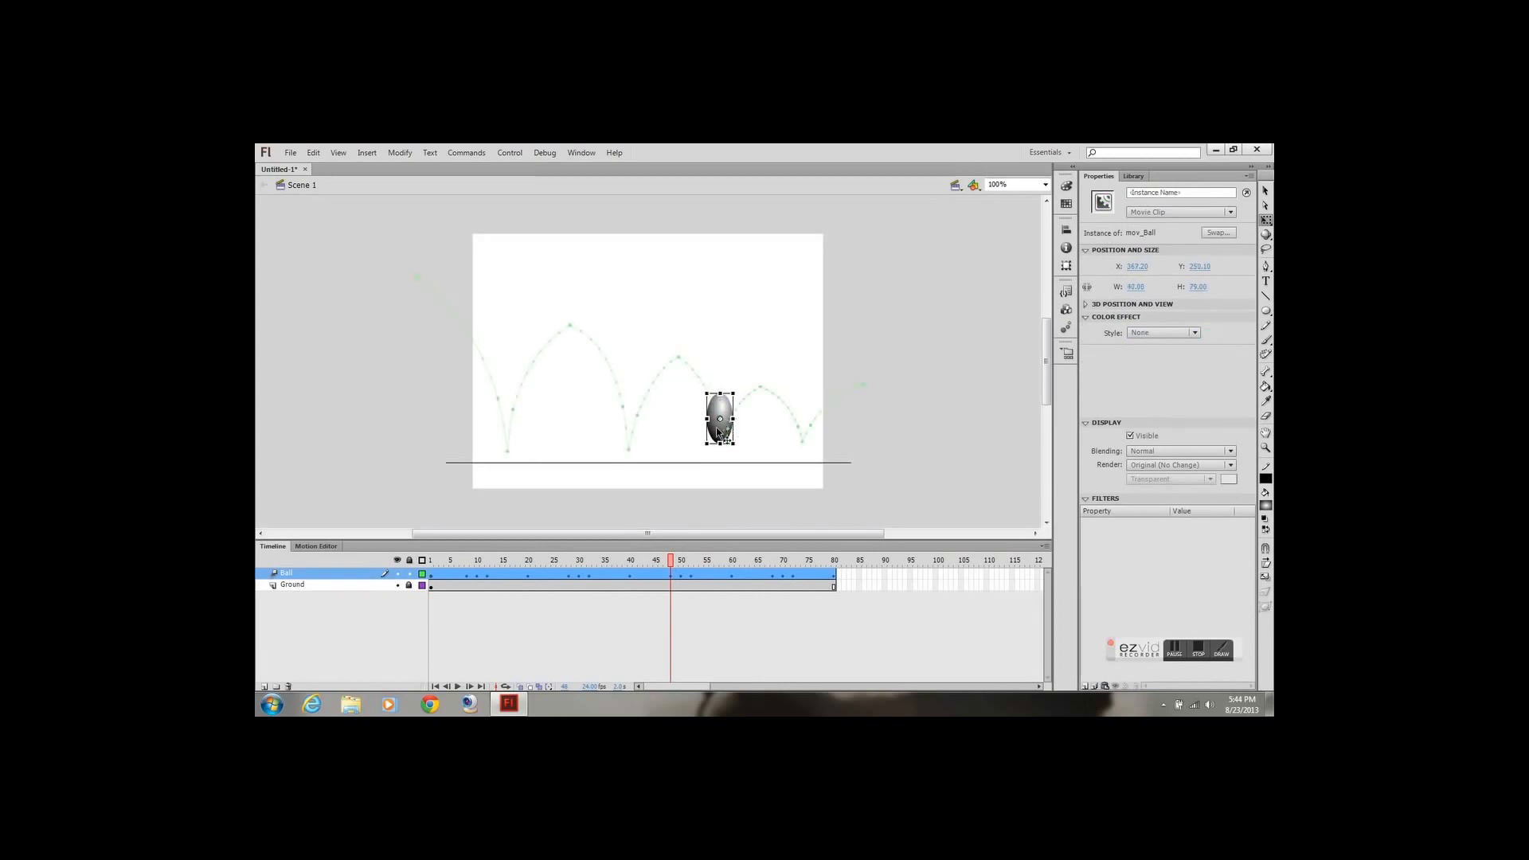
# Squash the ball onto the ground line at frame 50, about 77 by 35 px, and make it narrower and taller at frame 52
pyautogui.moveTo(674, 566); pyautogui.dragTo(682, 566)
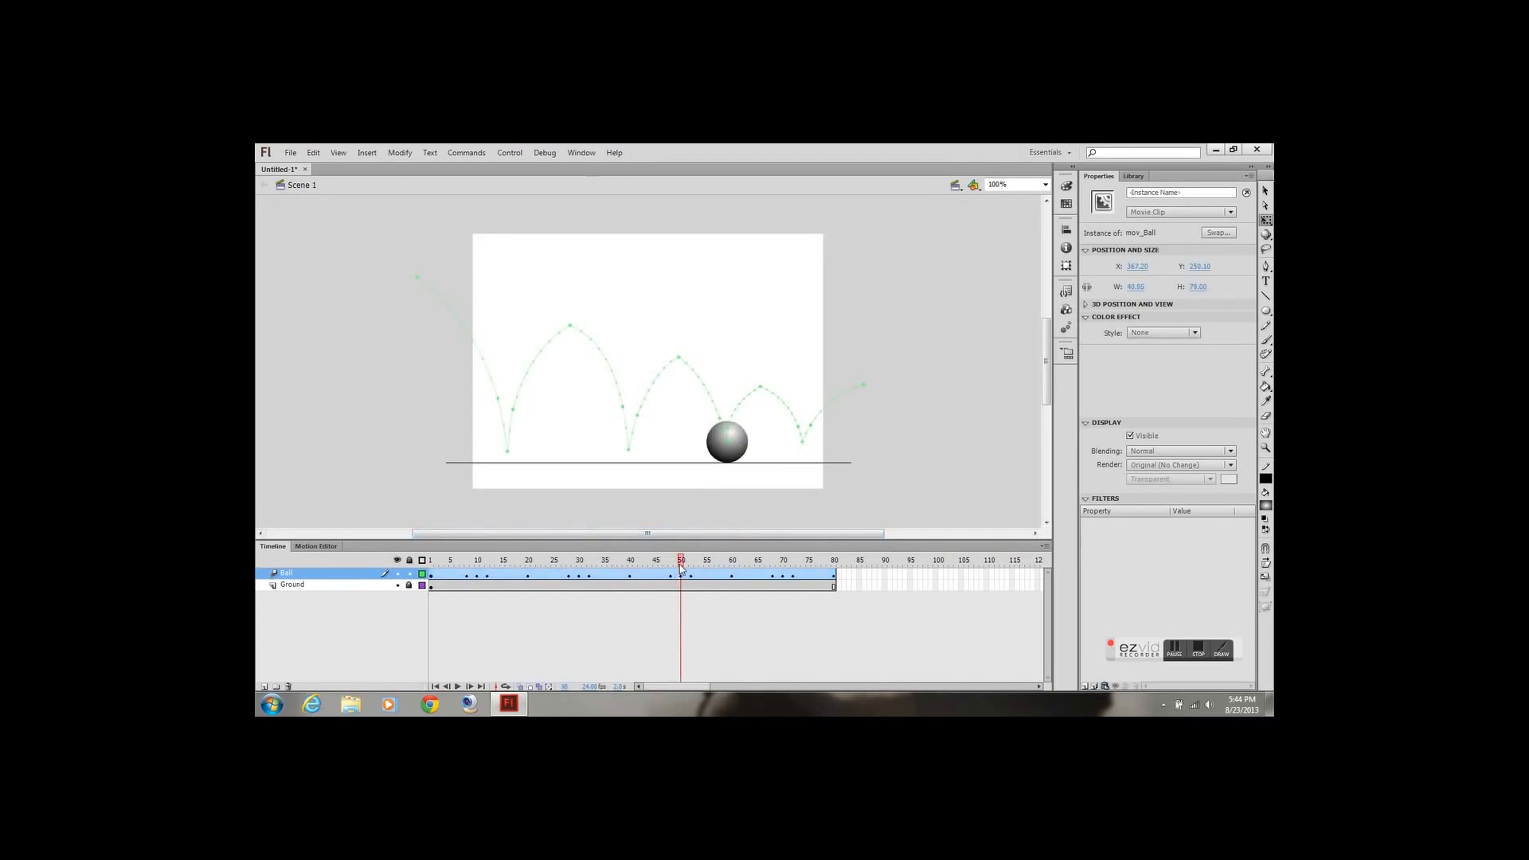
pyautogui.moveTo(727, 422); pyautogui.dragTo(744, 453)
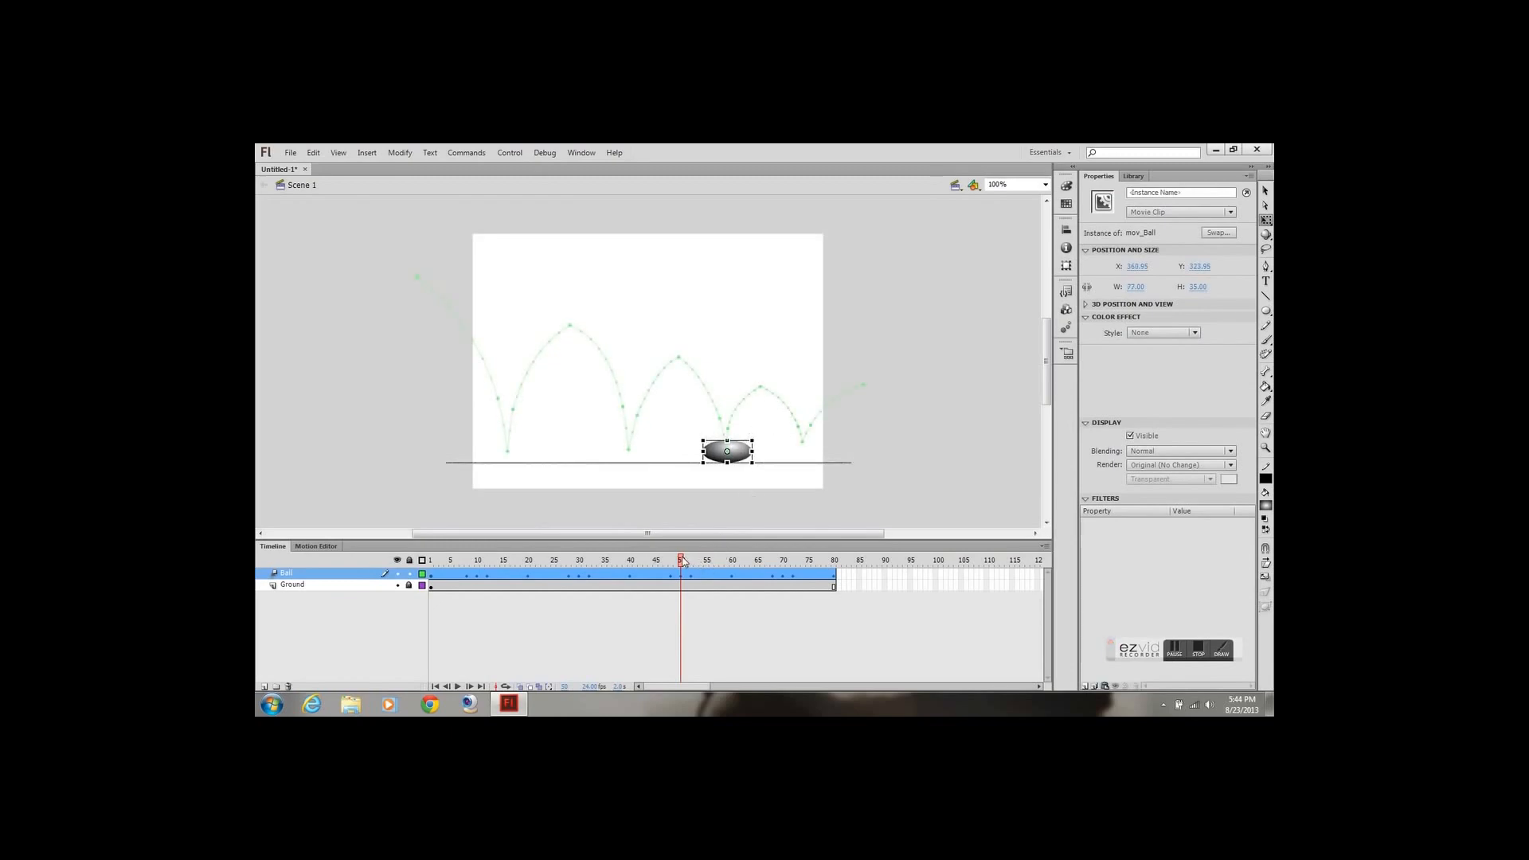
pyautogui.moveTo(682, 562); pyautogui.dragTo(691, 561)
pyautogui.click(737, 431)
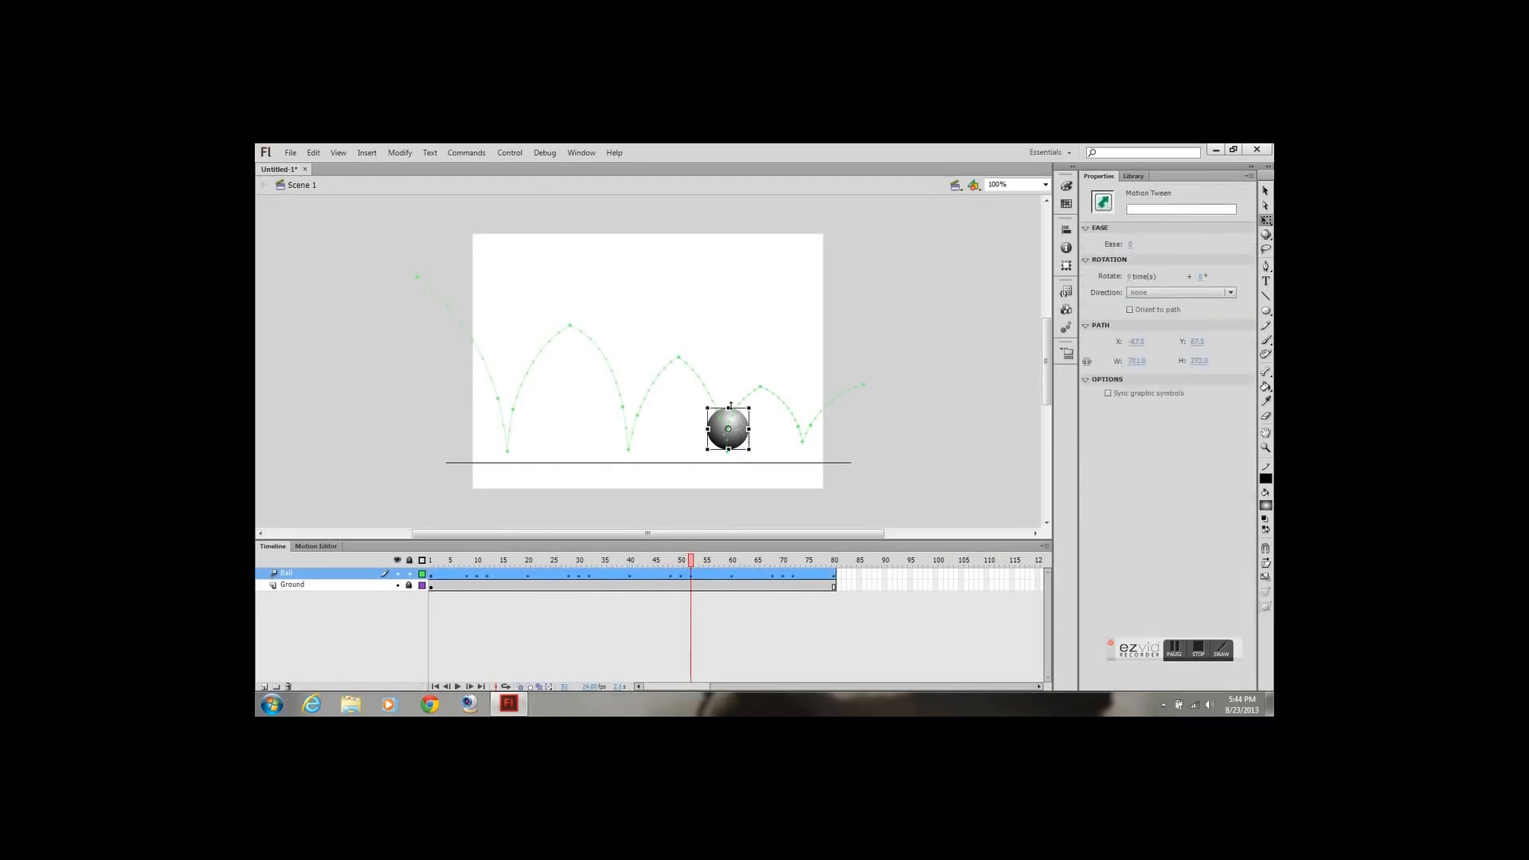
pyautogui.moveTo(731, 406); pyautogui.dragTo(740, 430)
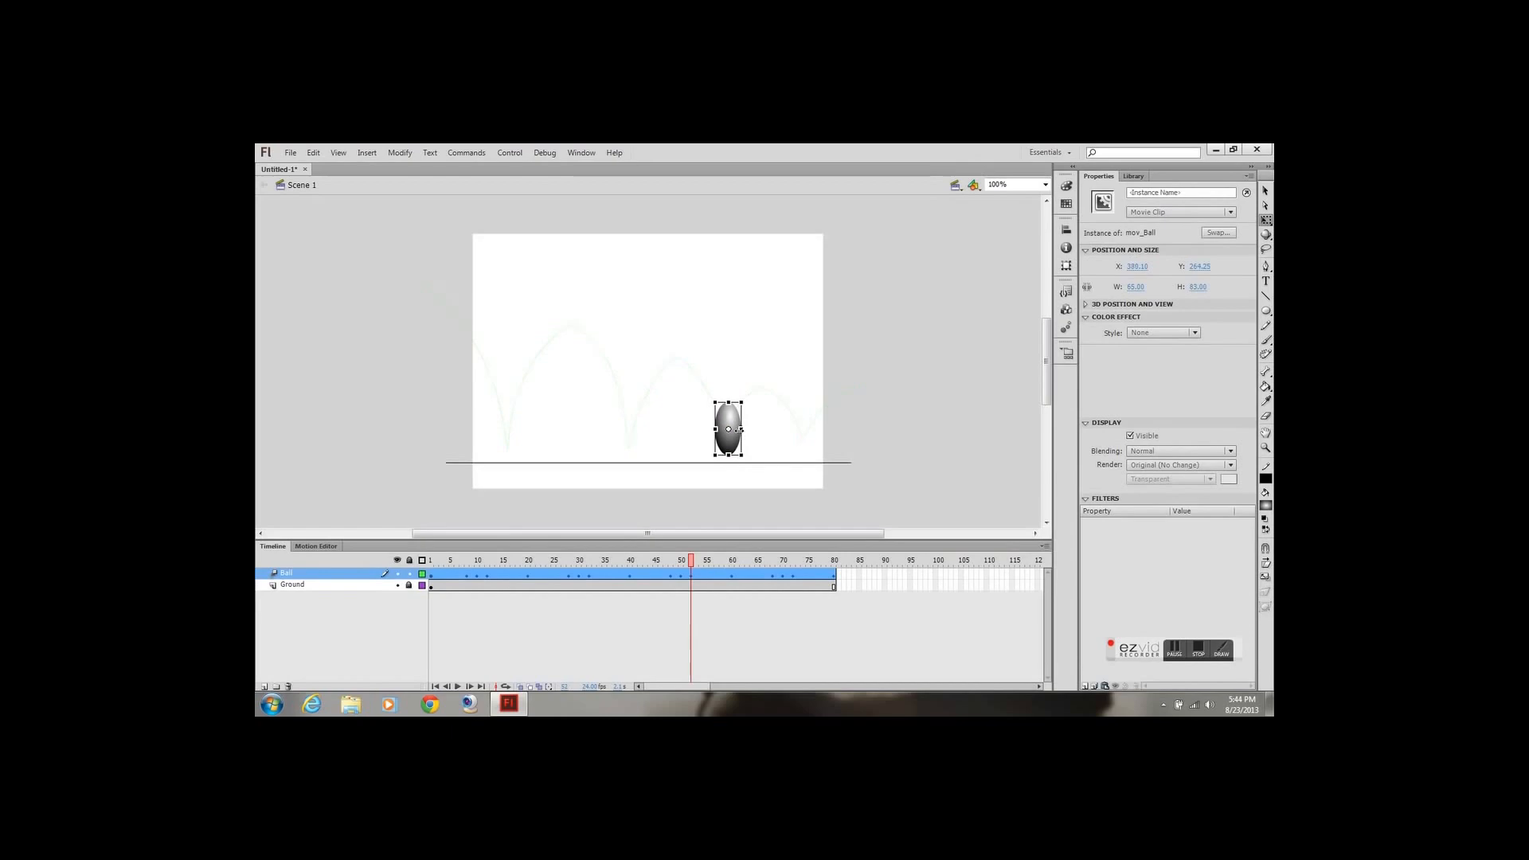
# Stretch the ball to about 37 by 79 px at frame 68, and squash it onto the ground line at frame 70, about 85 by 37 px
pyautogui.moveTo(690, 561); pyautogui.dragTo(774, 576)
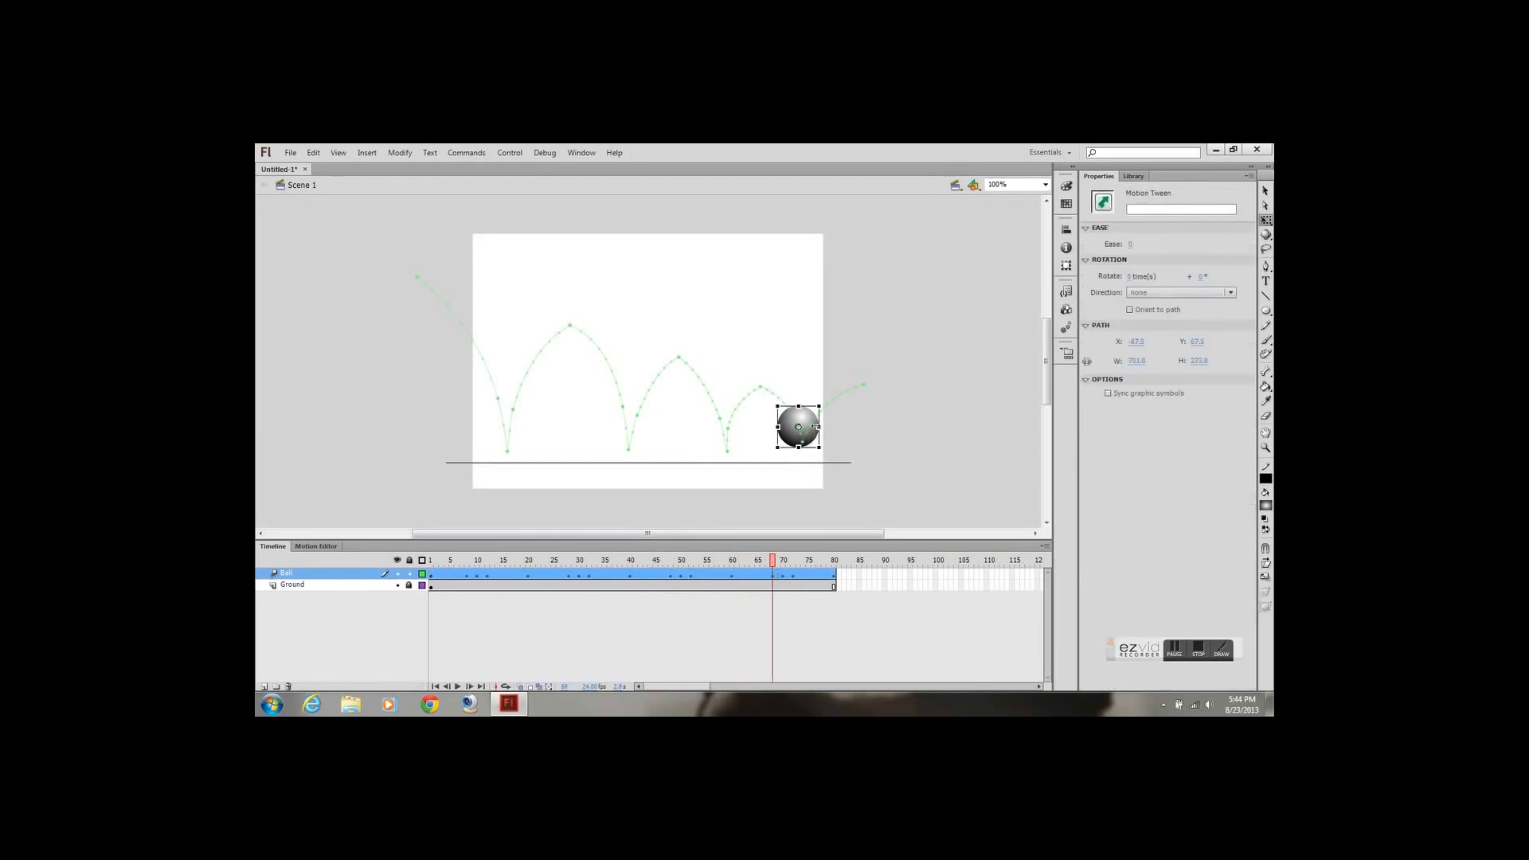
pyautogui.moveTo(817, 434); pyautogui.dragTo(799, 401)
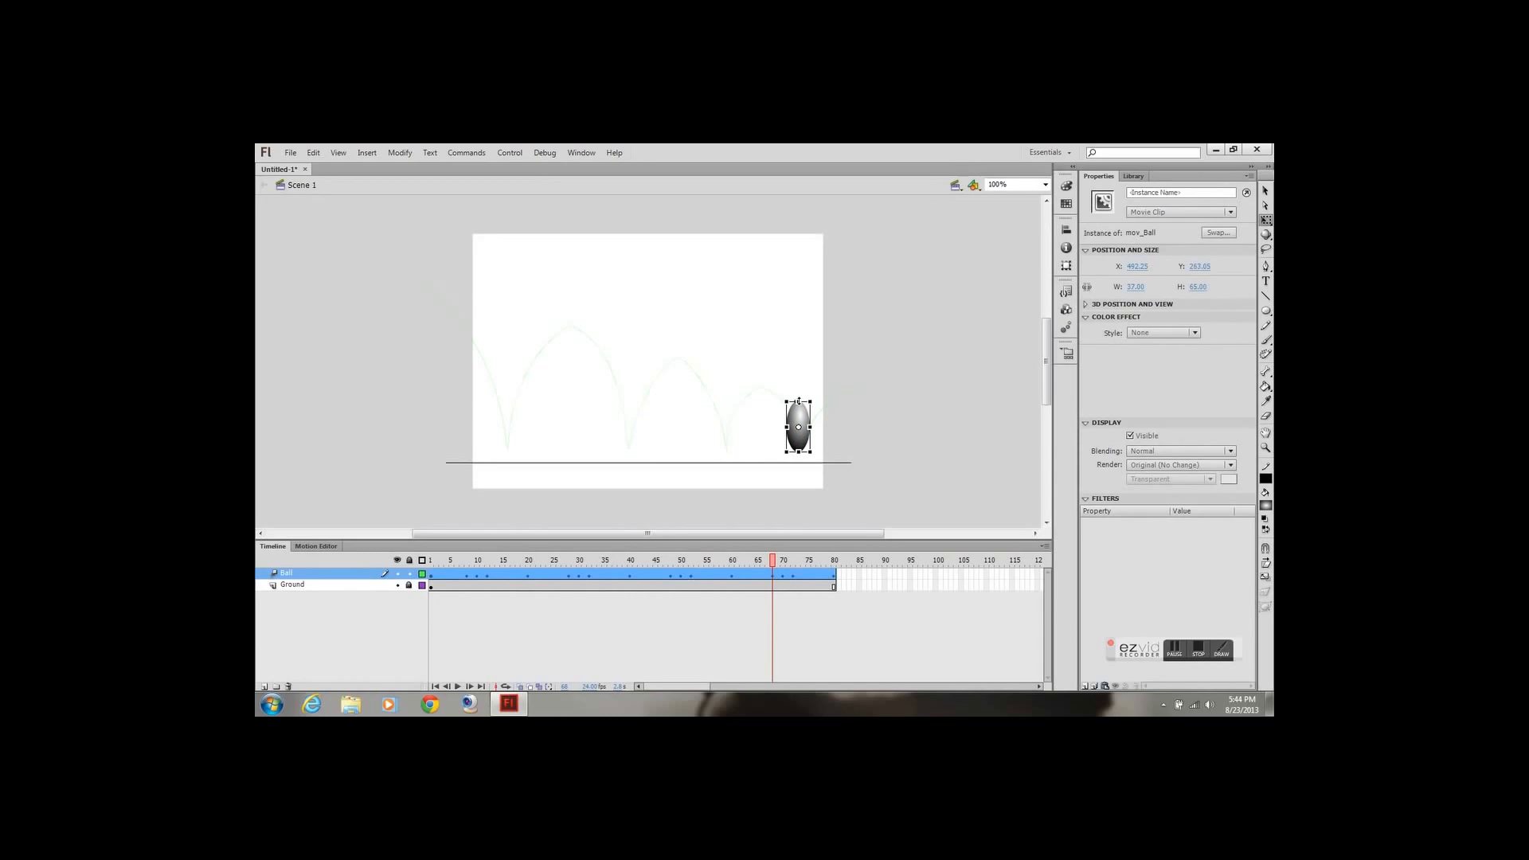
pyautogui.moveTo(773, 564); pyautogui.dragTo(785, 566)
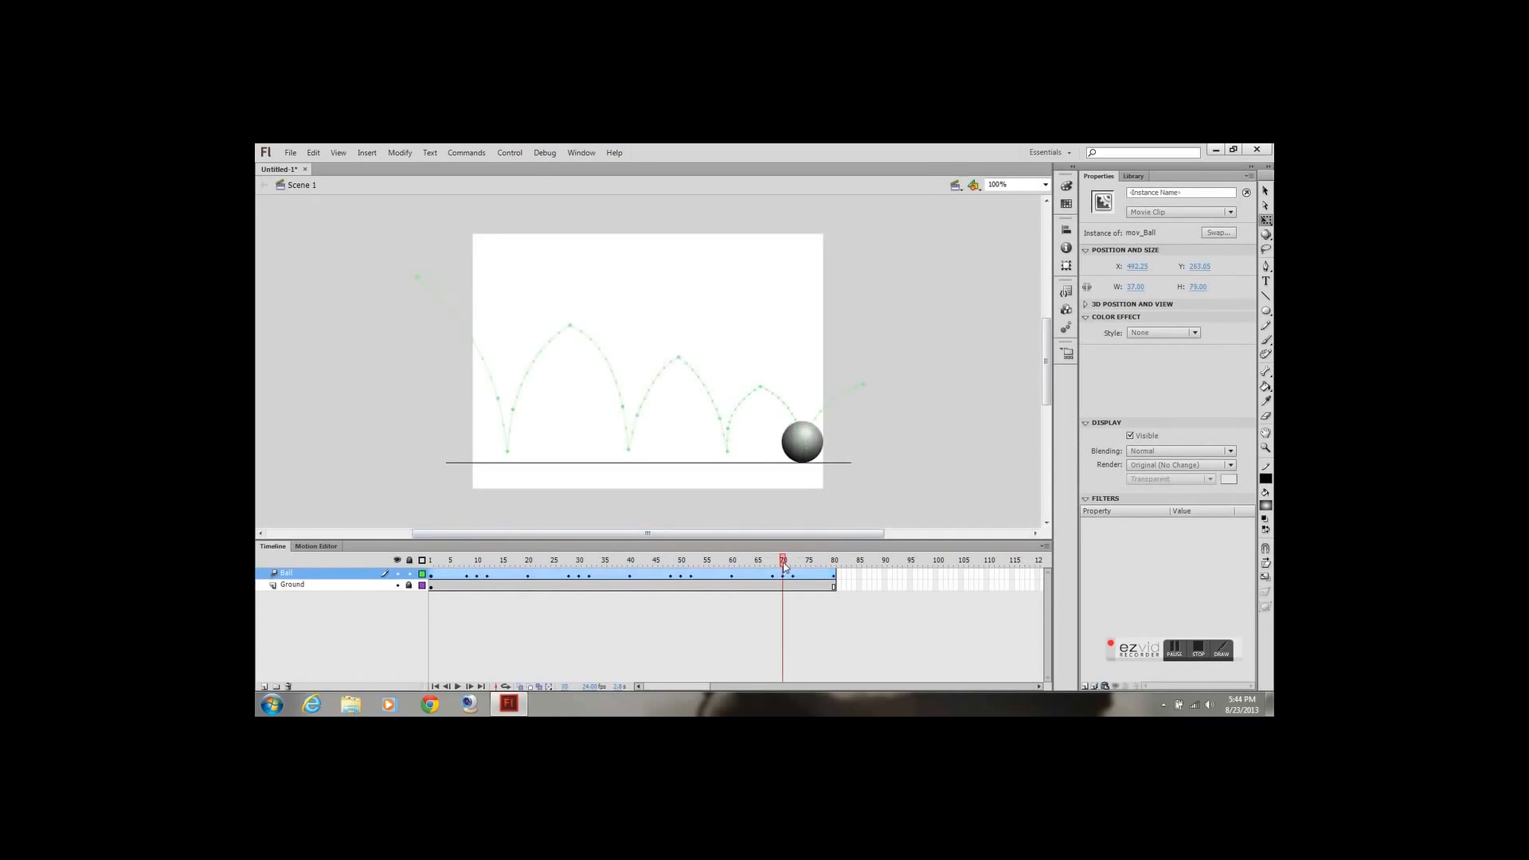
pyautogui.click(802, 437)
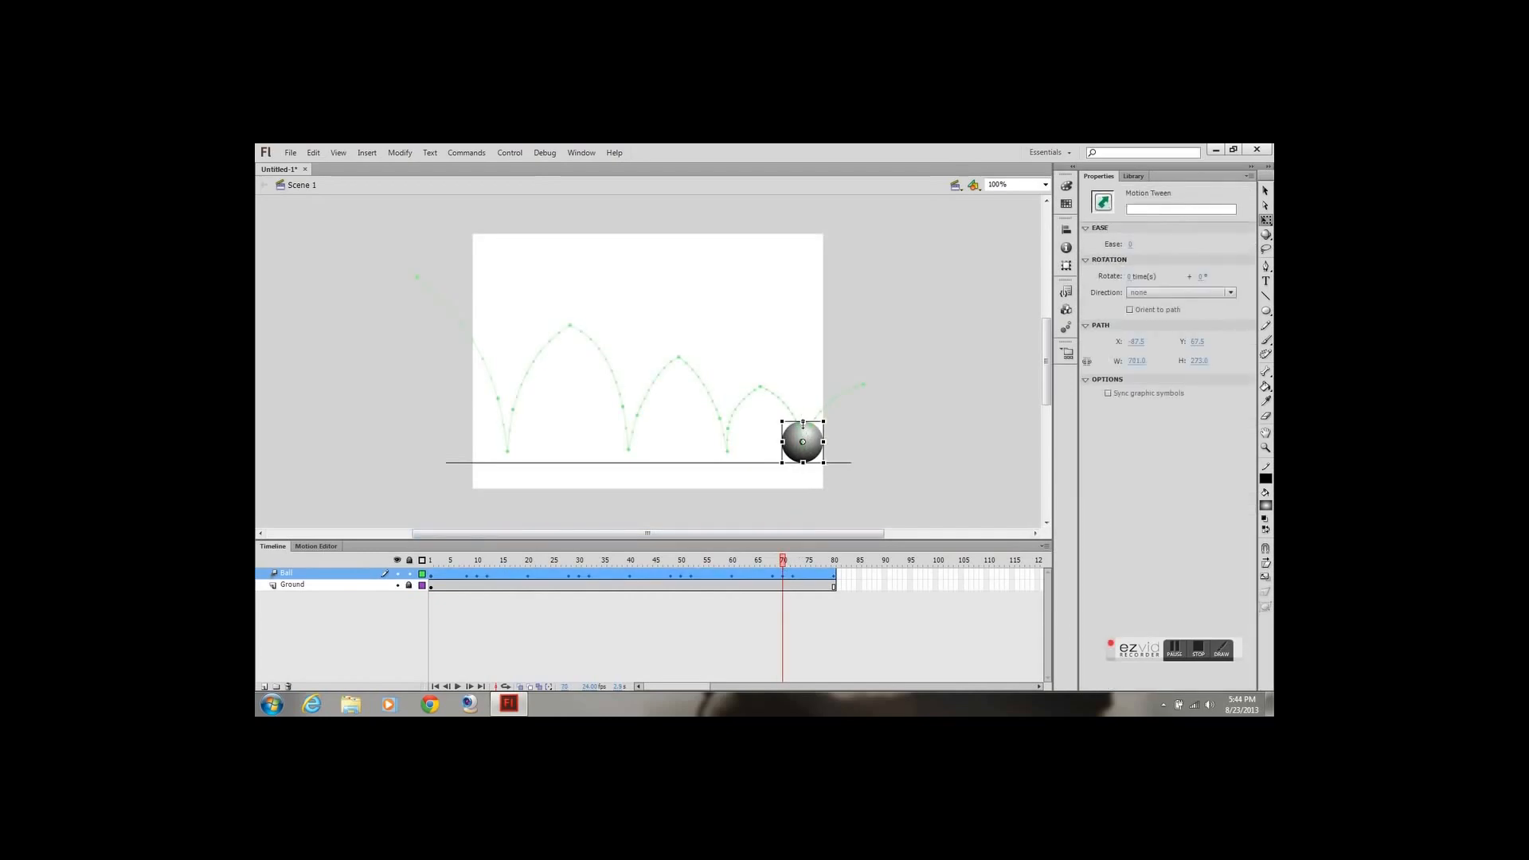
pyautogui.moveTo(803, 425); pyautogui.dragTo(818, 455)
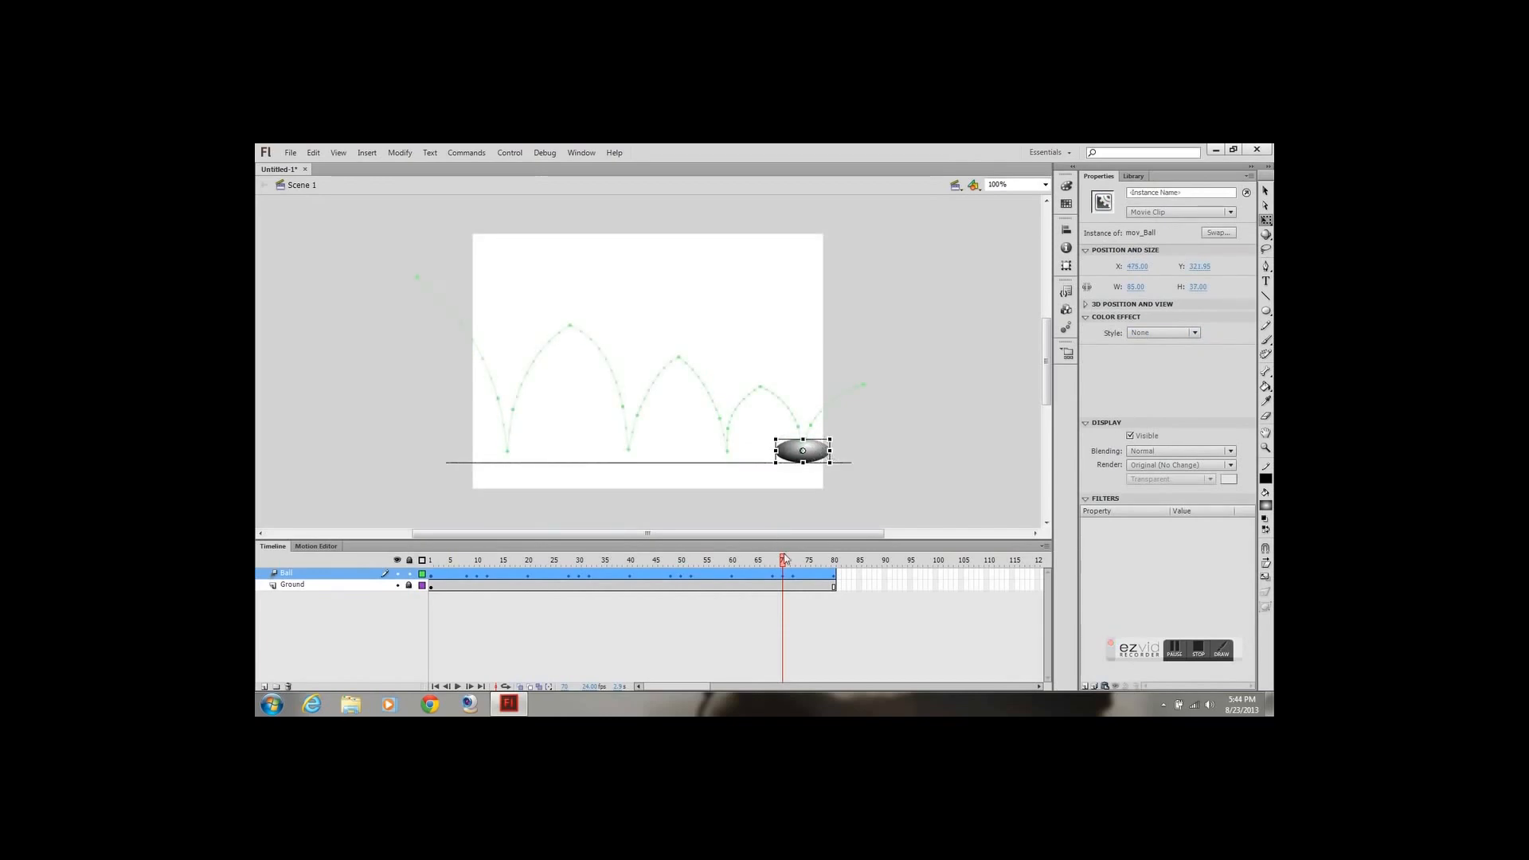
# Stretch the ball narrower and taller, about 39 by 79 px, at frame 72 just after the fourth ground contact
pyautogui.moveTo(783, 563); pyautogui.dragTo(795, 565)
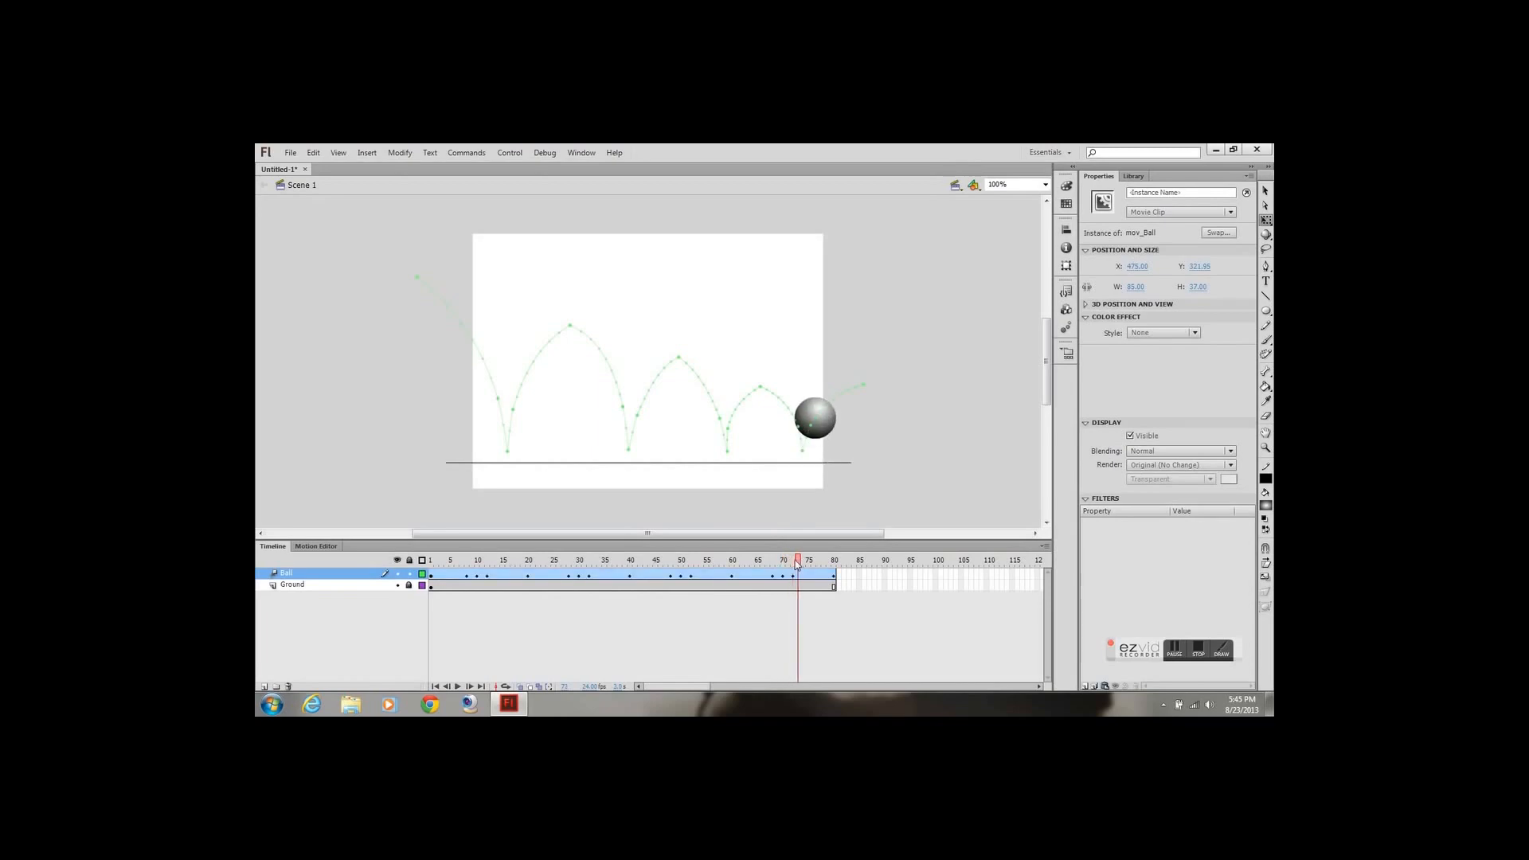
pyautogui.click(828, 434)
pyautogui.moveTo(834, 426); pyautogui.dragTo(812, 399)
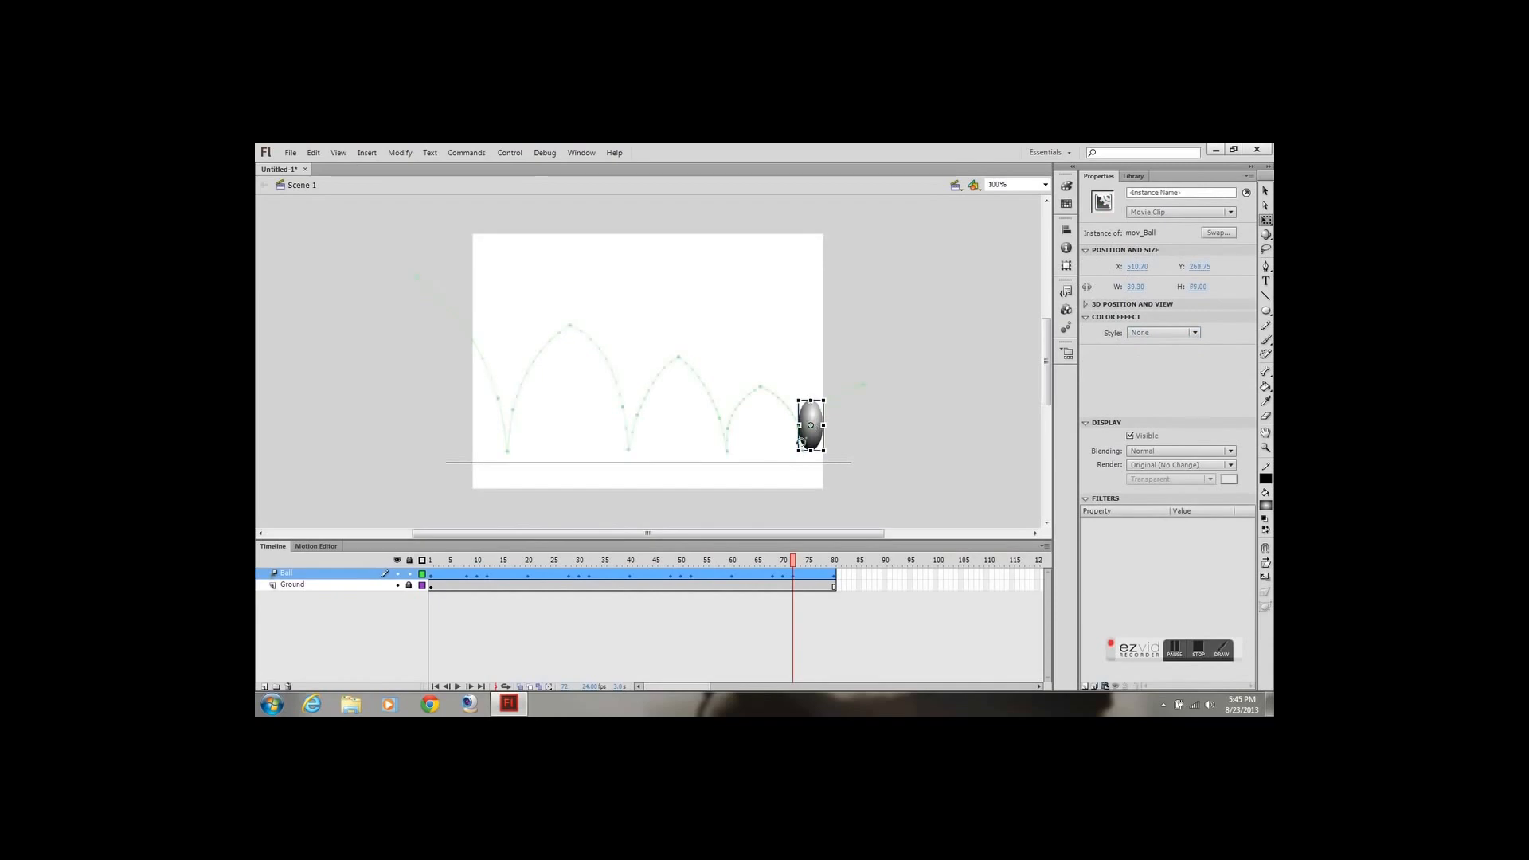
# Play the animation from frame 1 to review the squash and stretch on every bounce
pyautogui.moveTo(793, 565); pyautogui.dragTo(322, 541)
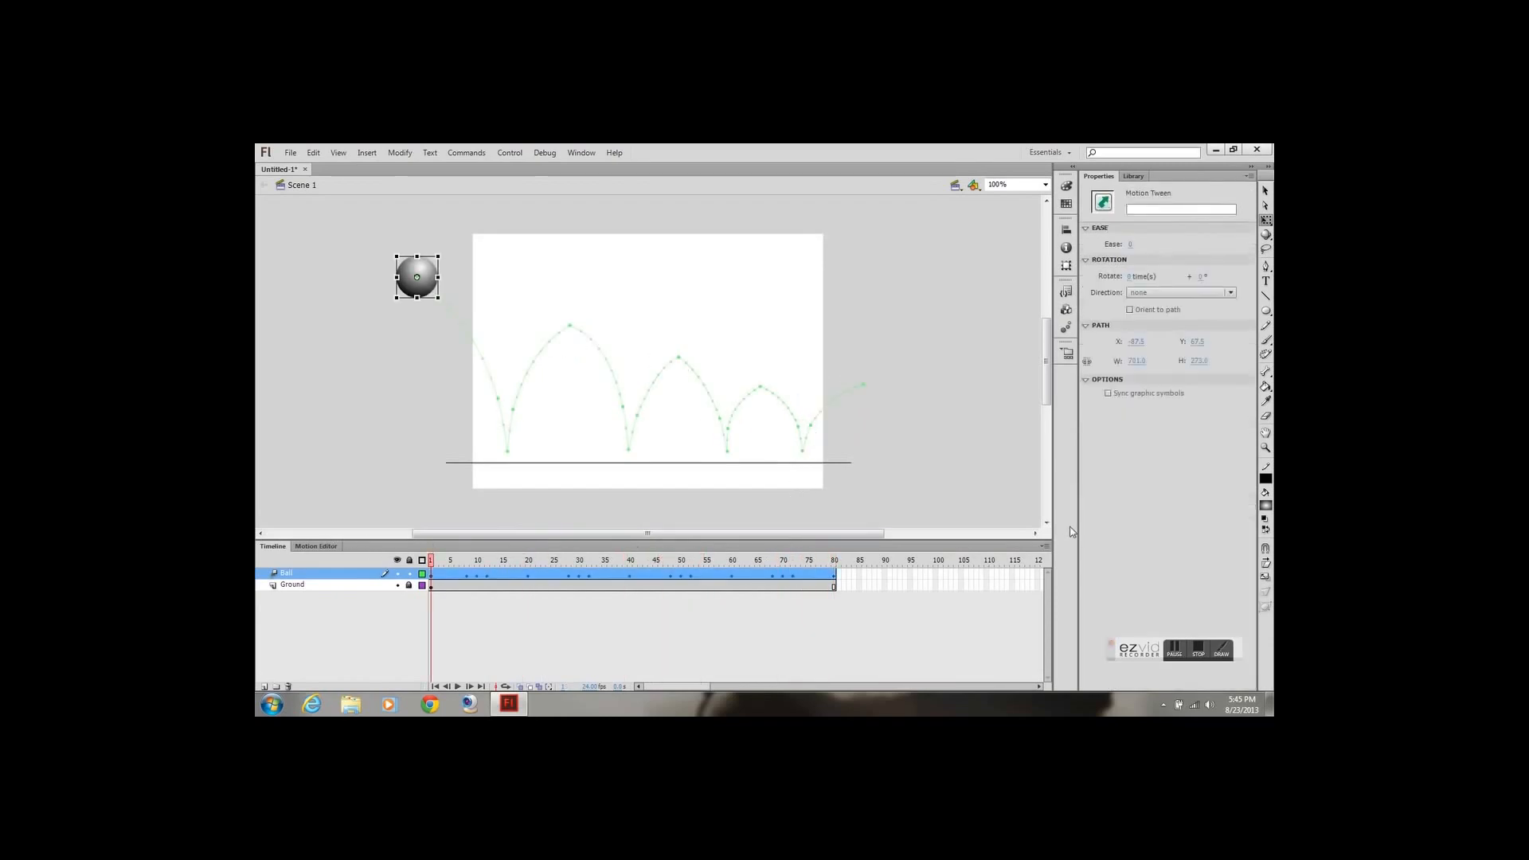
pyautogui.click(458, 687)
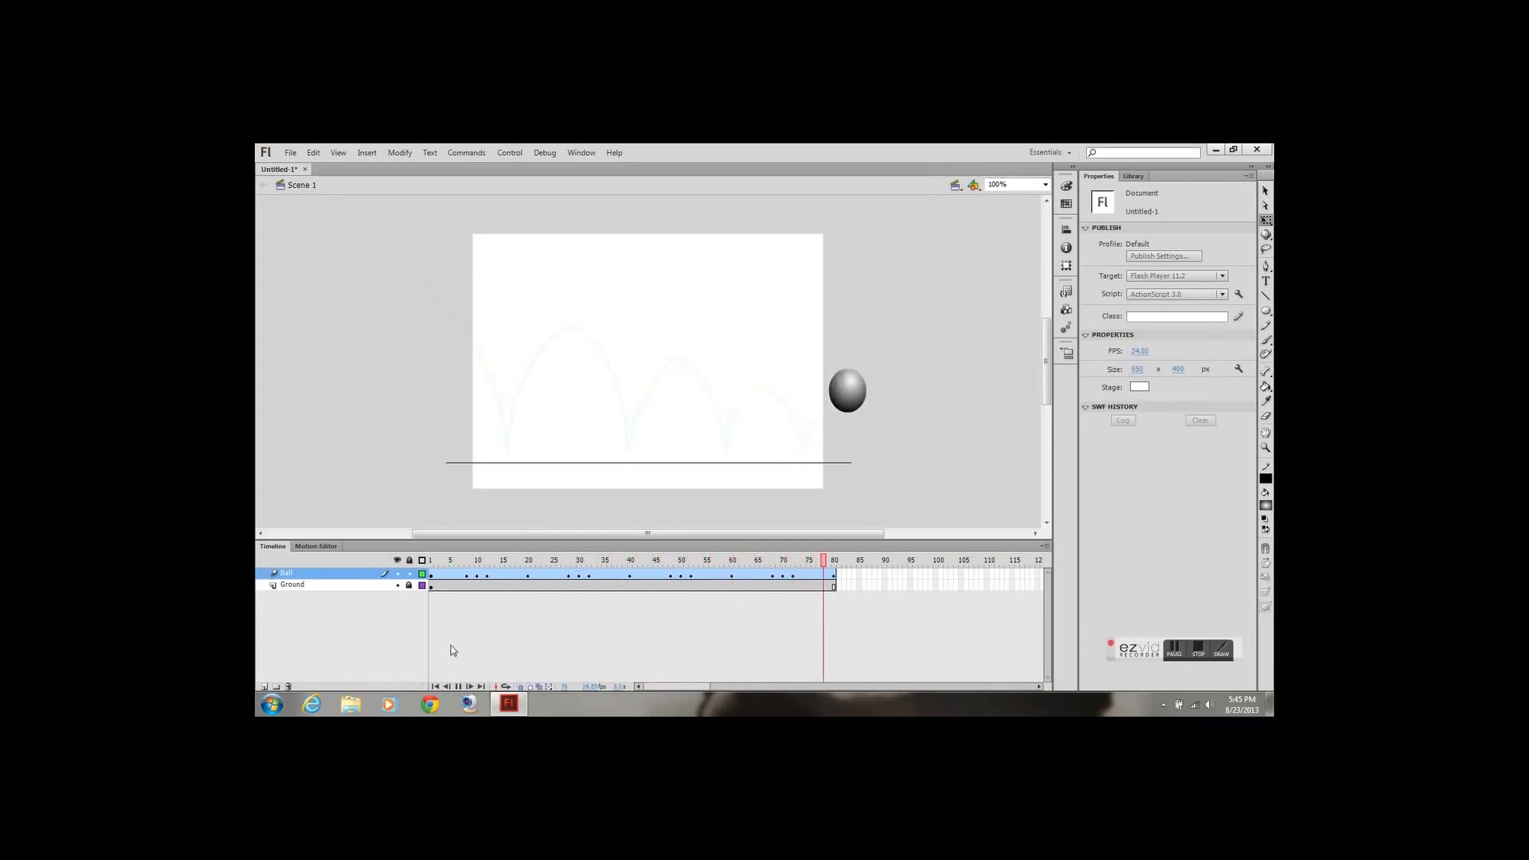
# Move the Ball layer's pre-contact keyframes from frames 8, 28, 48 and 68 to frames 9, 29, 49 and 69
pyautogui.click(463, 575)
pyautogui.click(465, 576)
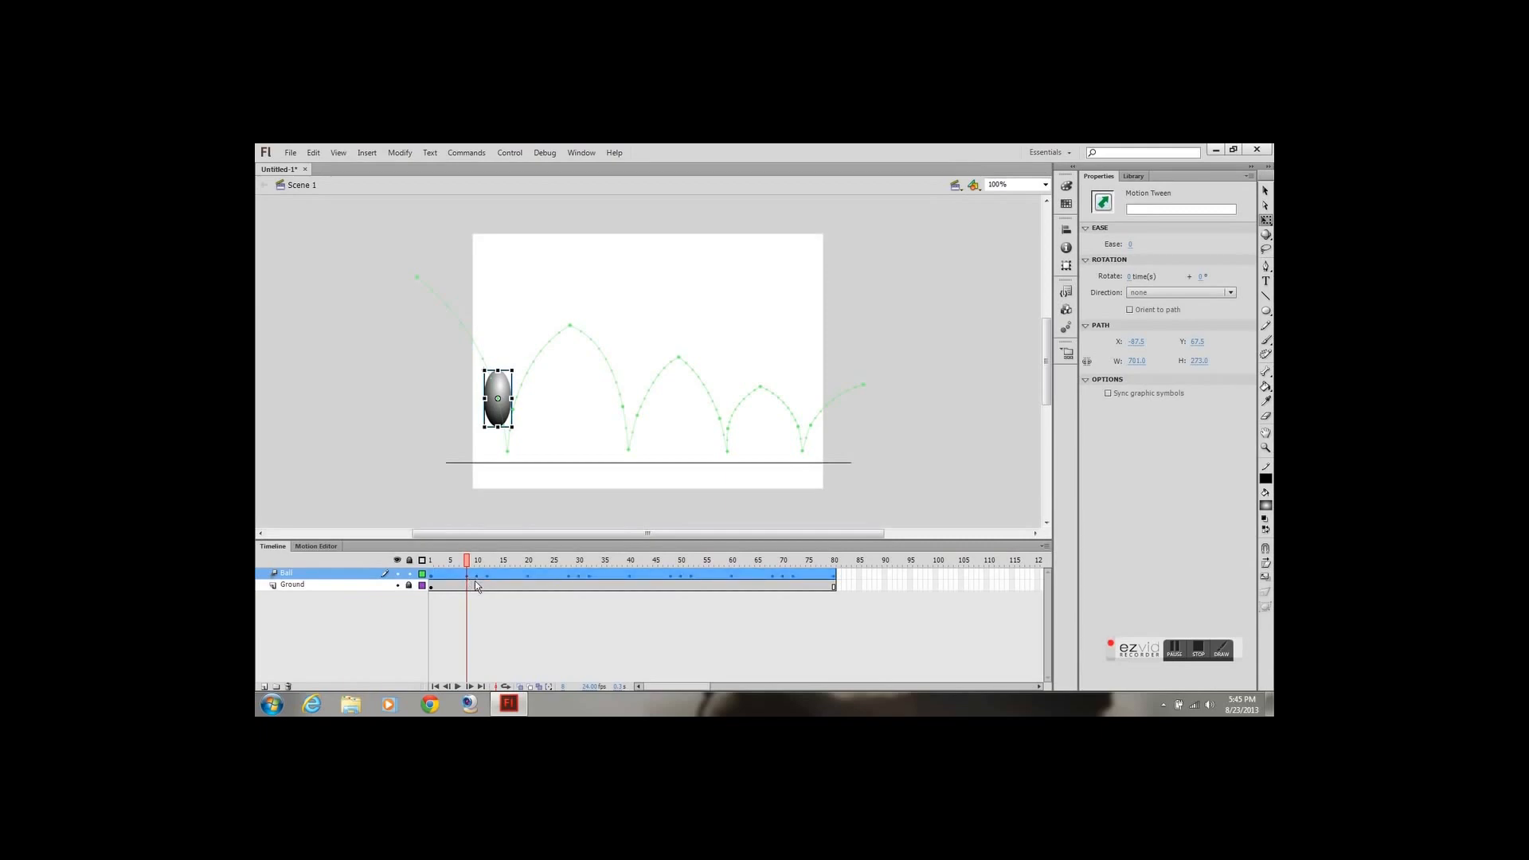
pyautogui.click(474, 588)
pyautogui.click(468, 579)
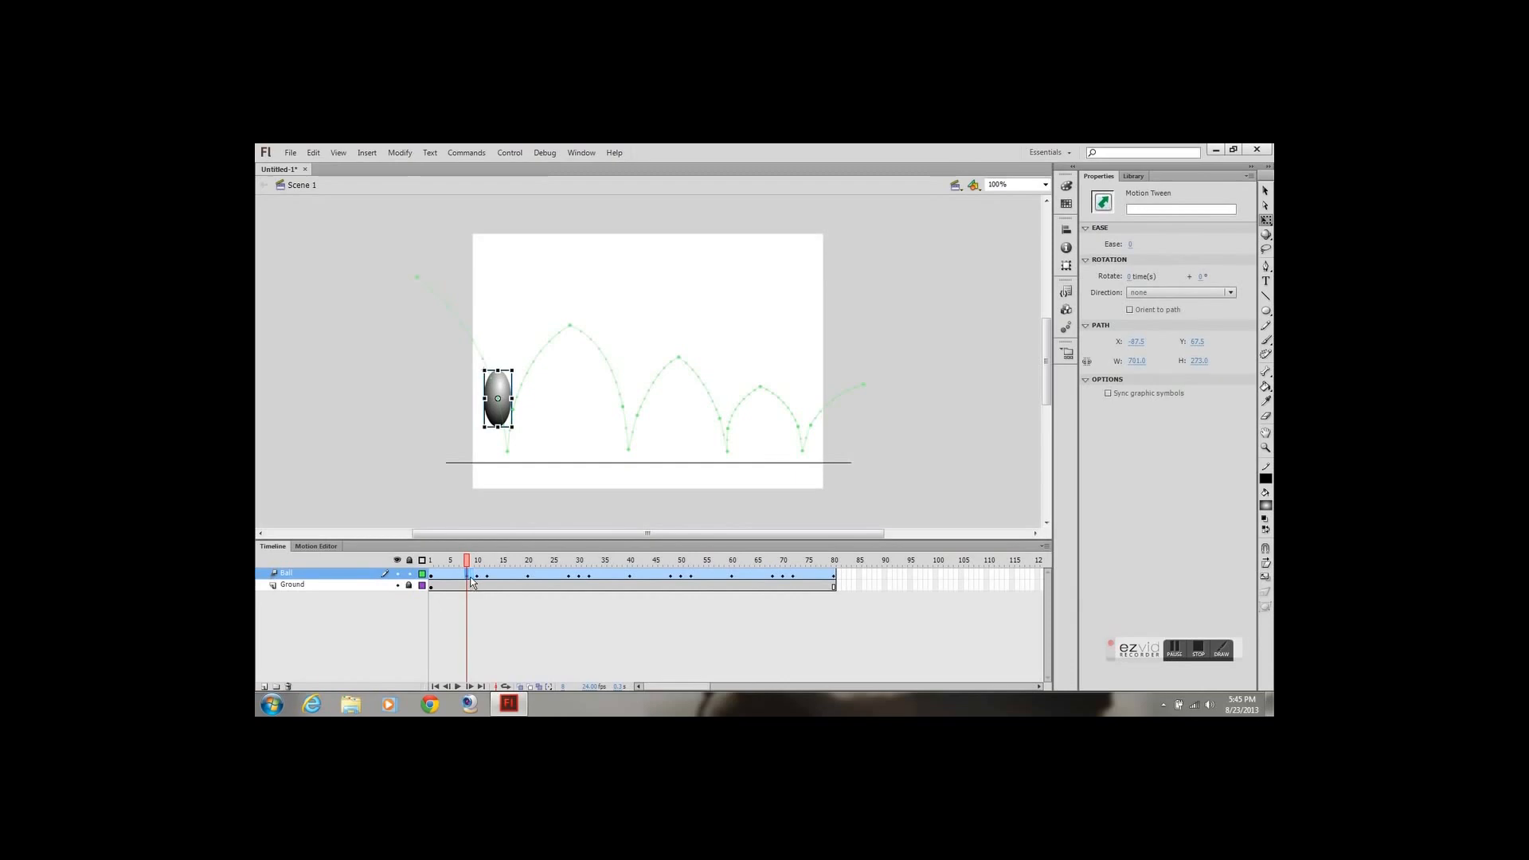
pyautogui.click(474, 586)
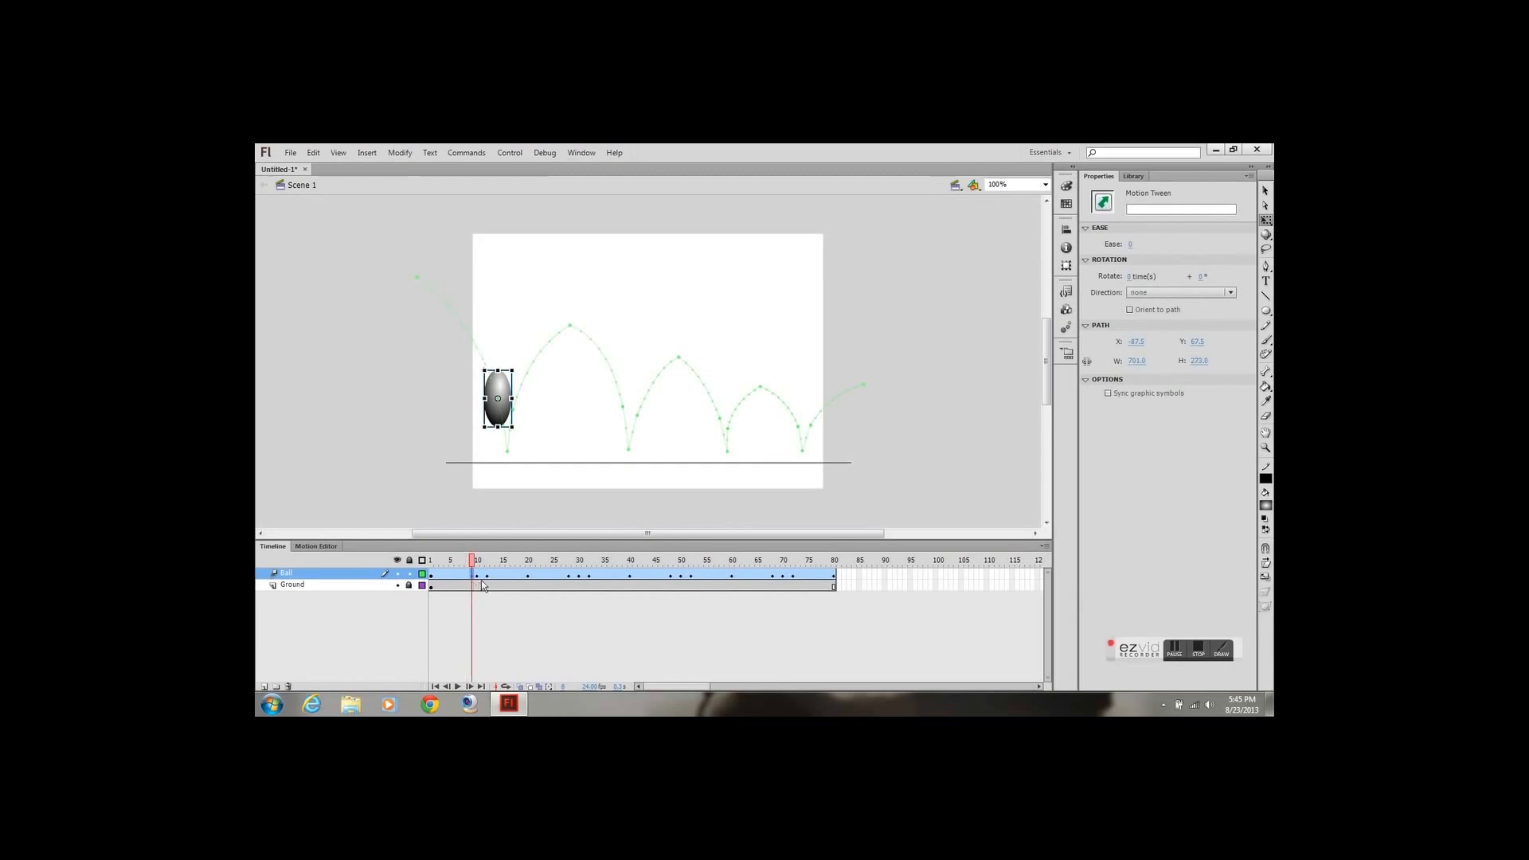
pyautogui.click(569, 577)
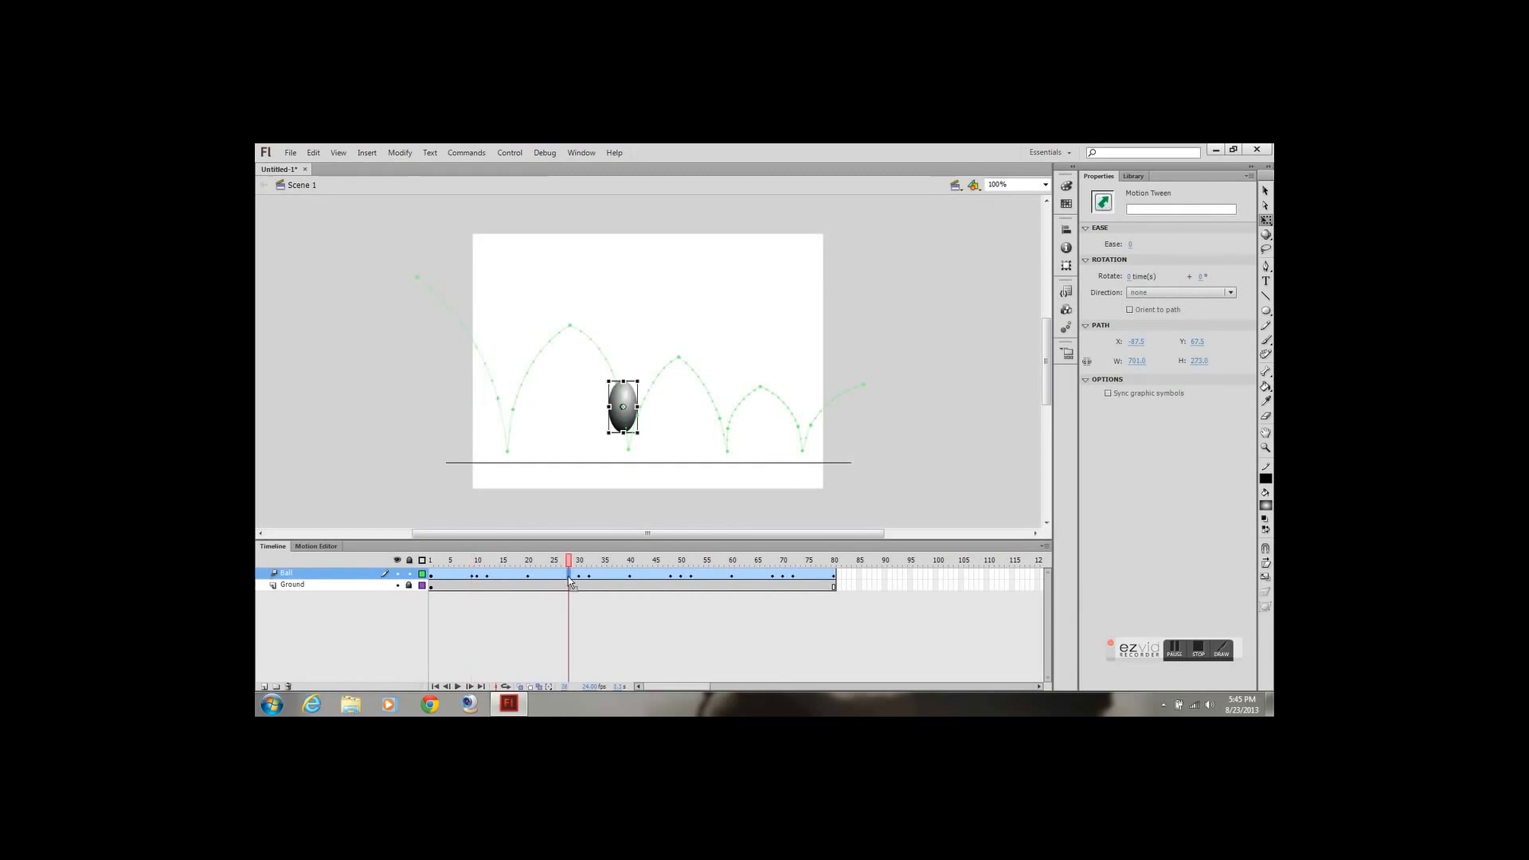
pyautogui.moveTo(569, 577); pyautogui.dragTo(575, 584)
pyautogui.click(671, 581)
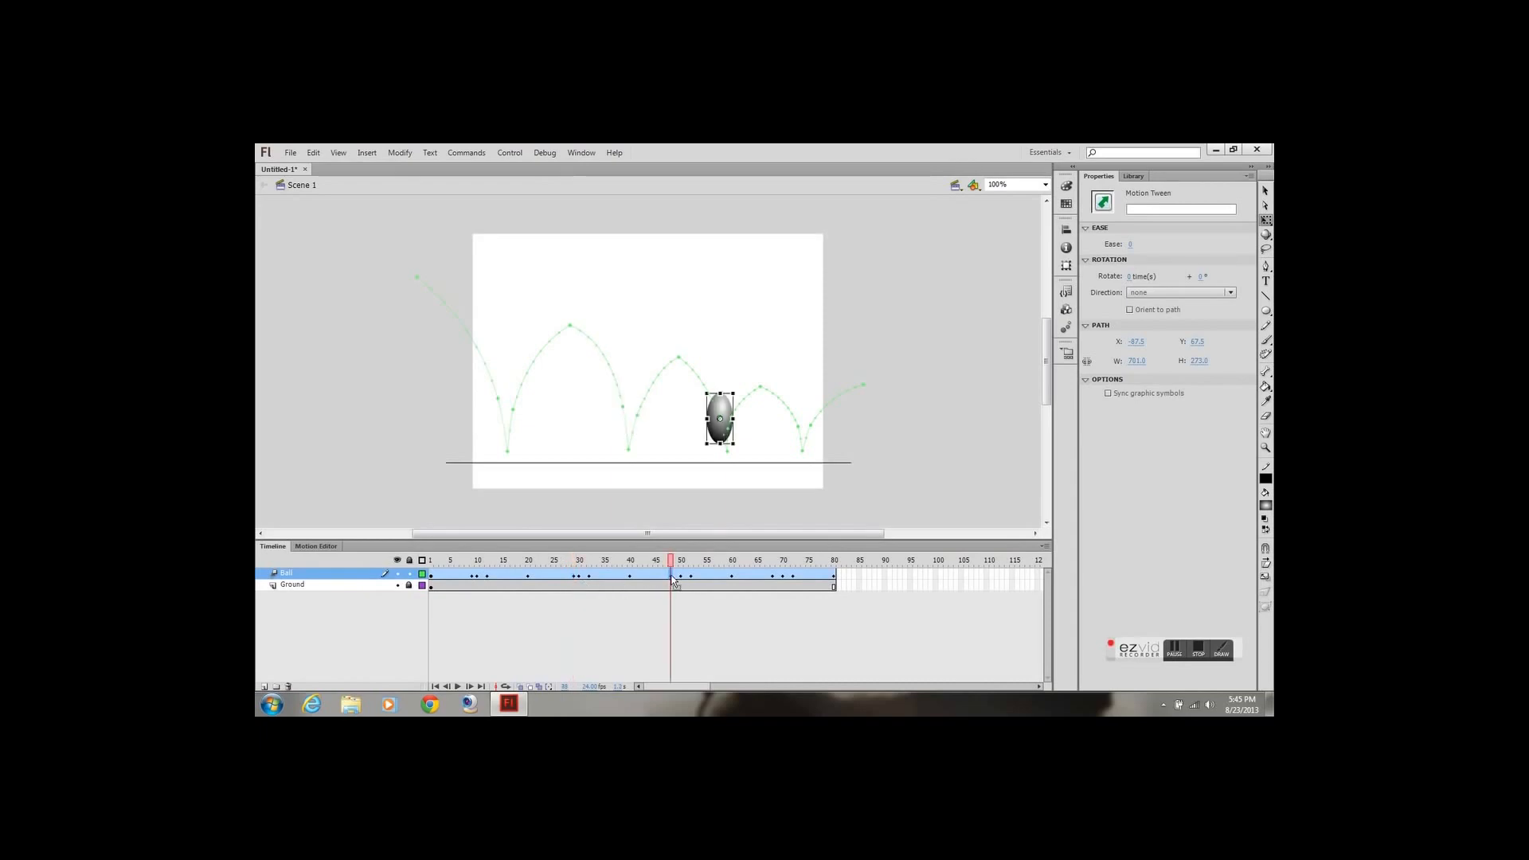
pyautogui.moveTo(675, 580); pyautogui.dragTo(677, 584)
pyautogui.click(773, 579)
pyautogui.click(777, 580)
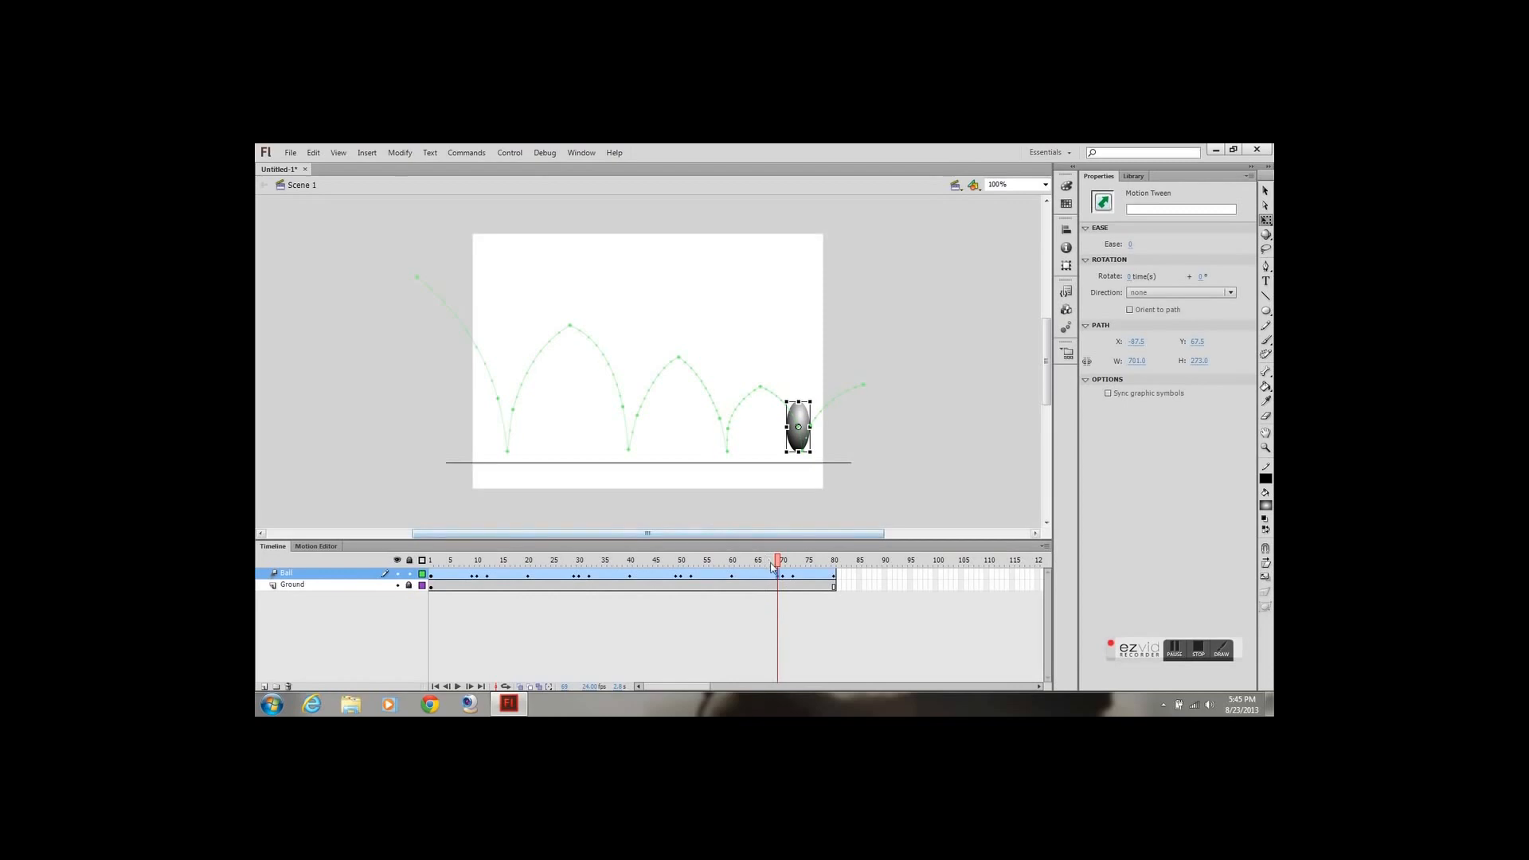
# Play back the retimed bounce on the timeline, and test the movie in a preview window before closing it
pyautogui.click(457, 687)
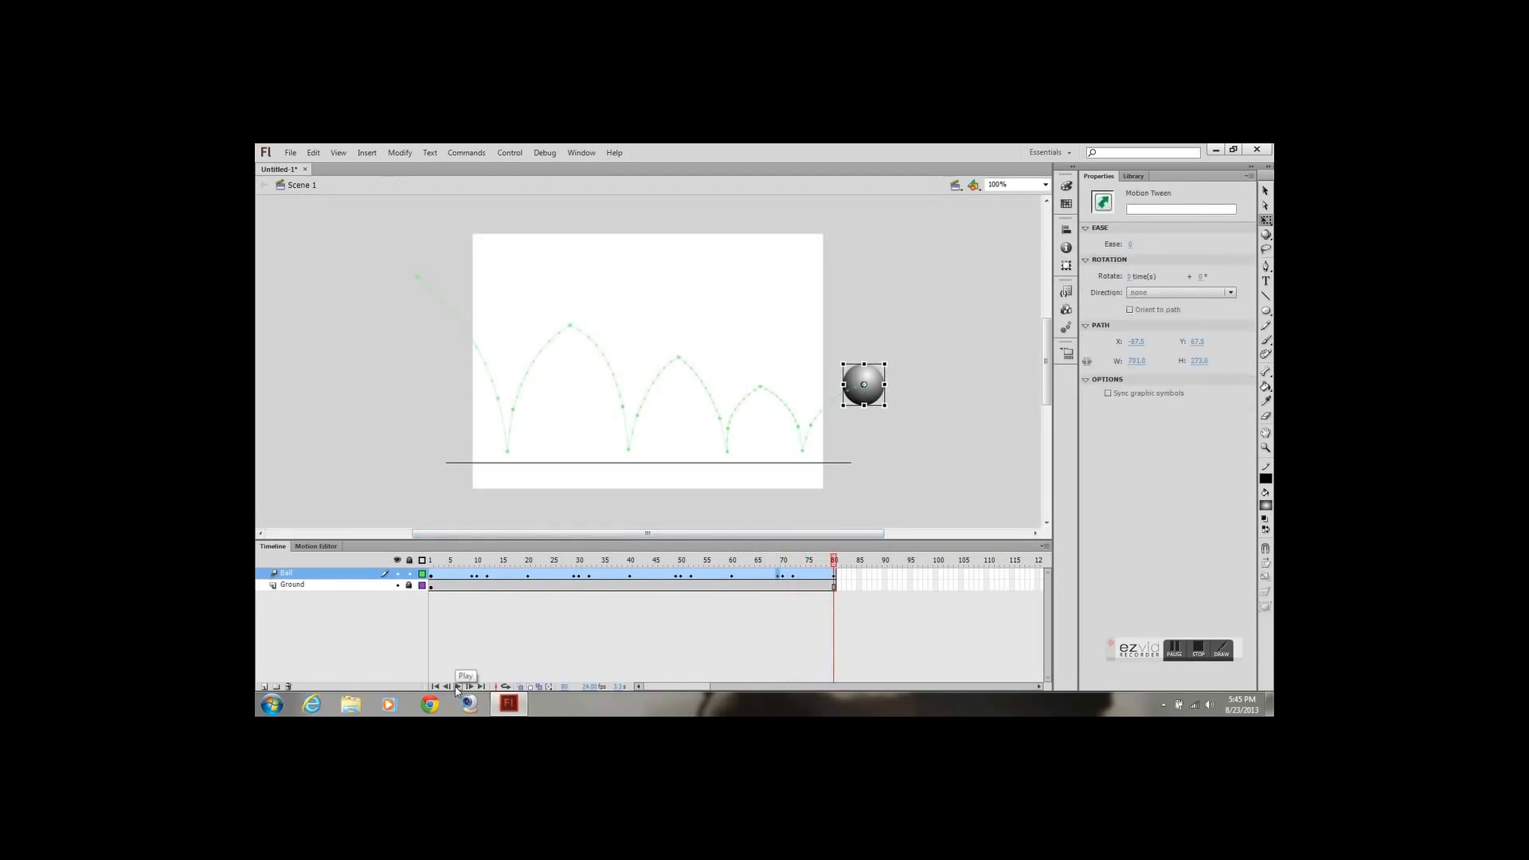
pyautogui.click(457, 686)
pyautogui.moveTo(699, 562); pyautogui.dragTo(866, 564)
pyautogui.hotkey('ctrl', 'Return')
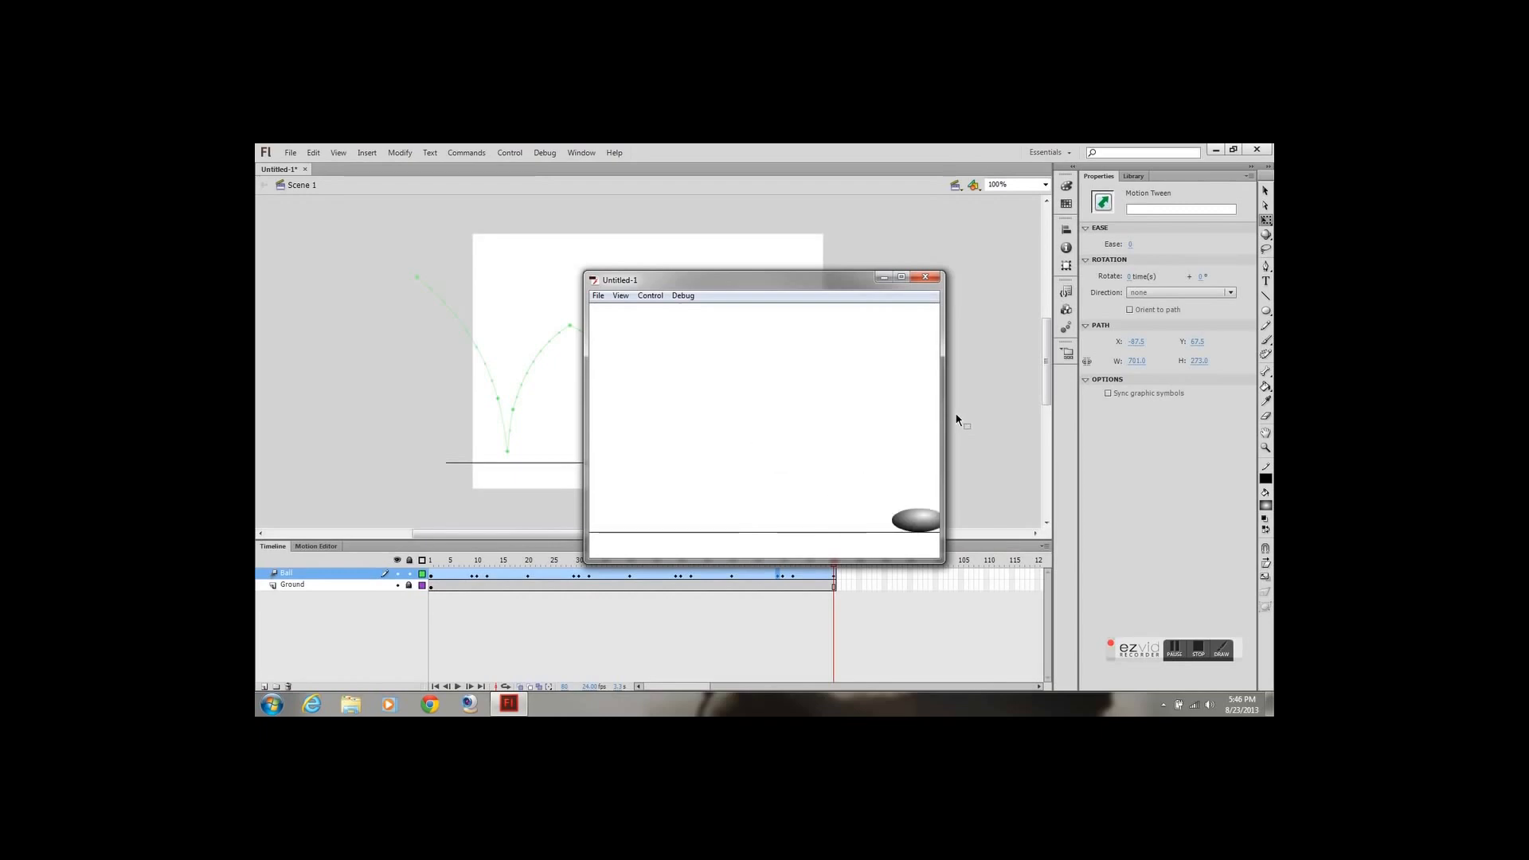
pyautogui.click(934, 278)
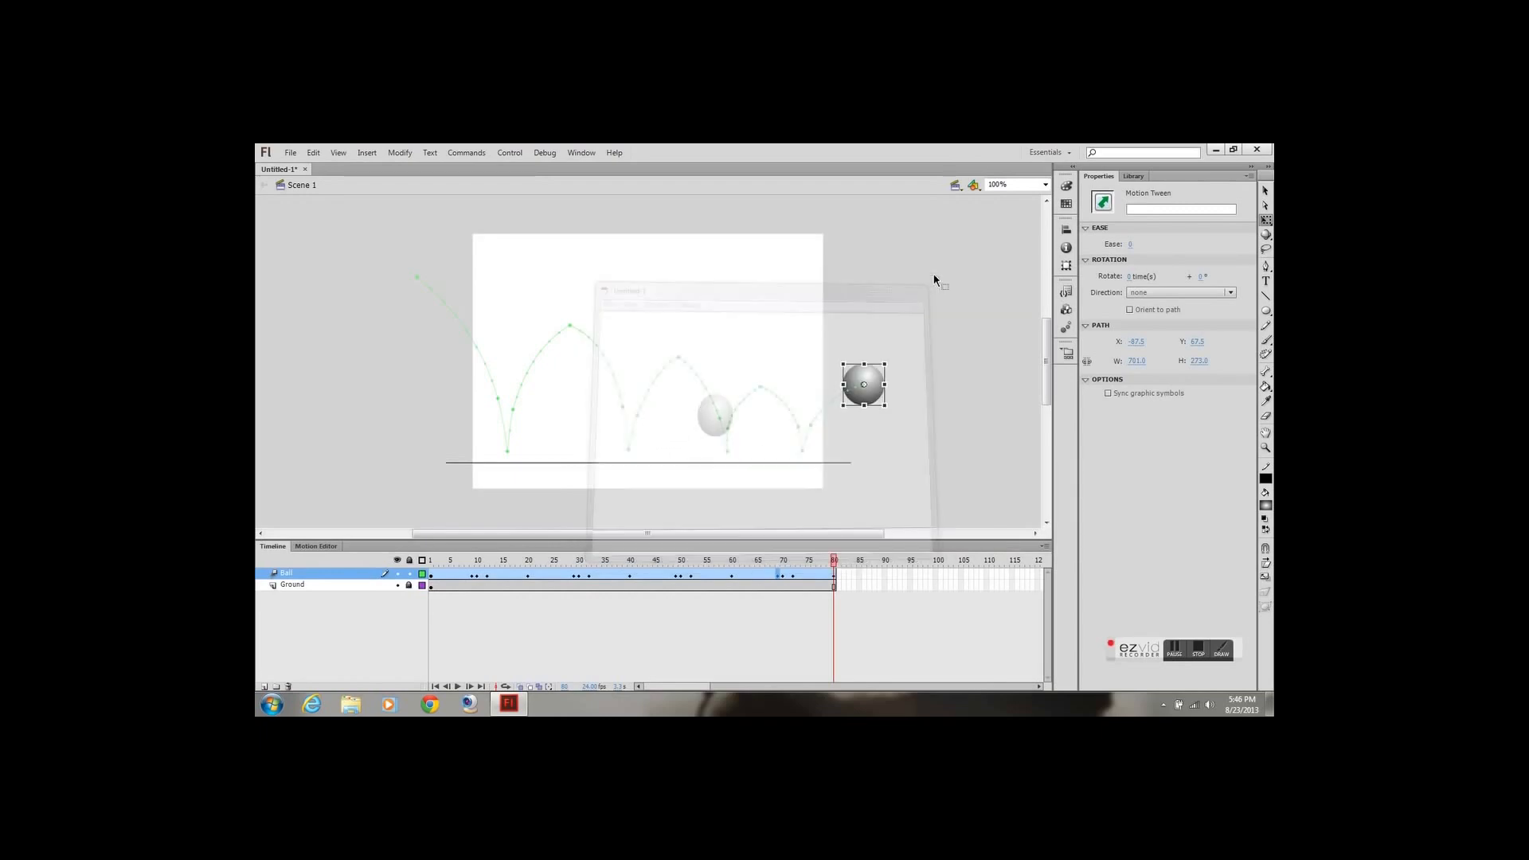